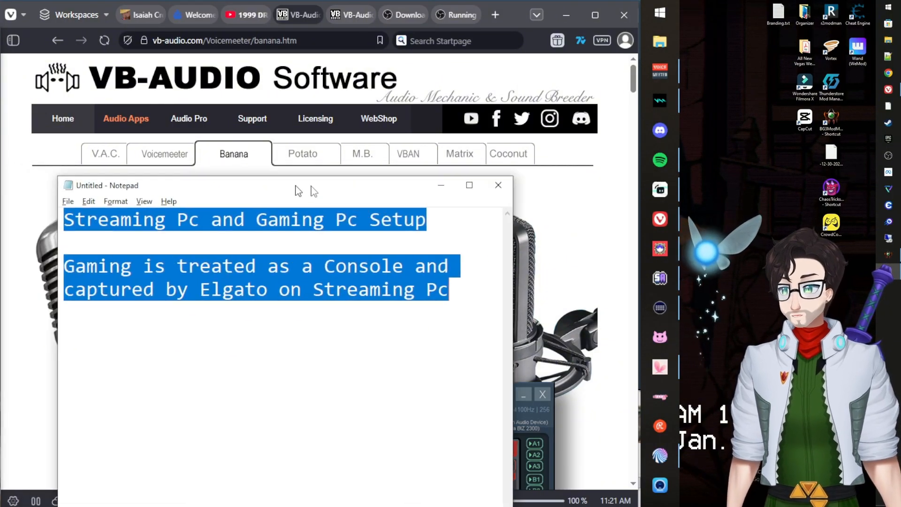
Drag the Notepad setup-notes window aside to uncover the Voicemeeter Banana web page.
{"action": "left_click_drag", "start_coordinate": [296, 185], "coordinate": [370, 84]}
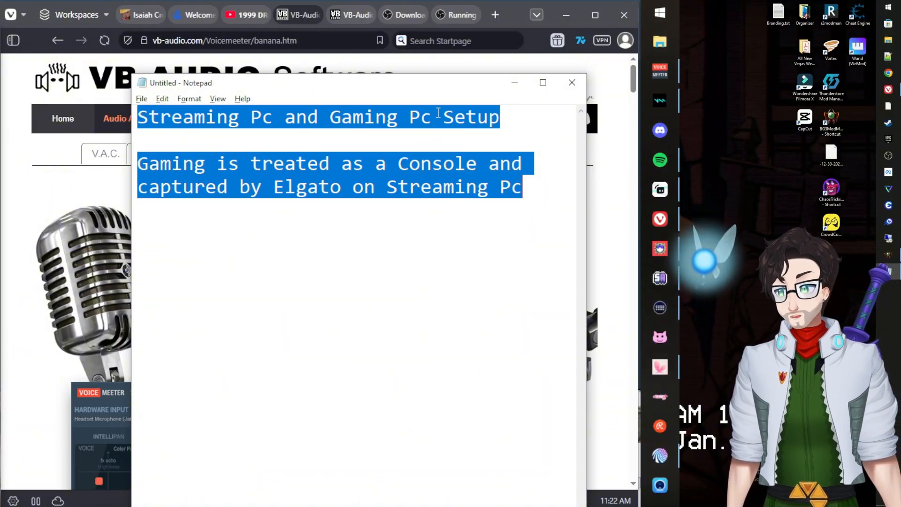
{"action": "left_click_drag", "start_coordinate": [376, 85], "coordinate": [1, 181]}
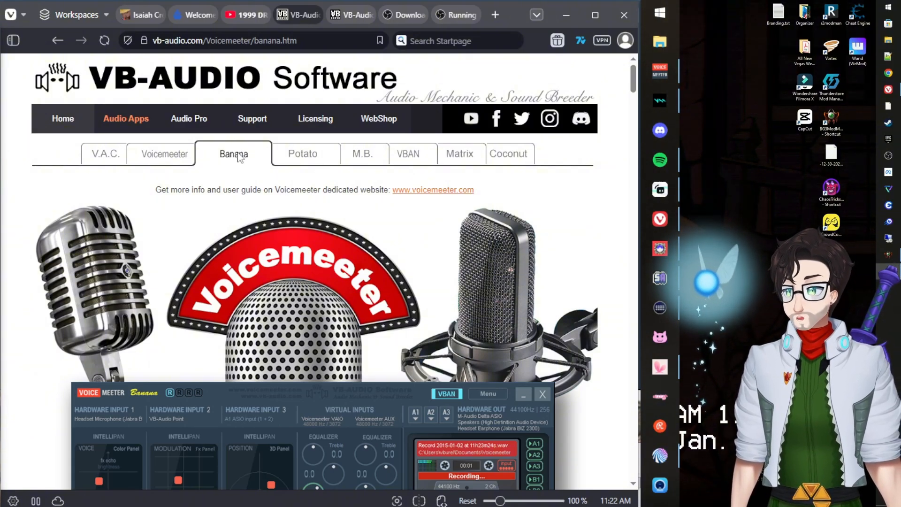
Scroll through the Voicemeeter Banana download section, then go to the VB-CABLE Virtual Audio Device page.
{"action": "scroll", "coordinate": [255, 170], "scroll_direction": "down", "scroll_amount": 3}
{"action": "scroll", "coordinate": [254, 170], "scroll_direction": "up", "scroll_amount": 3}
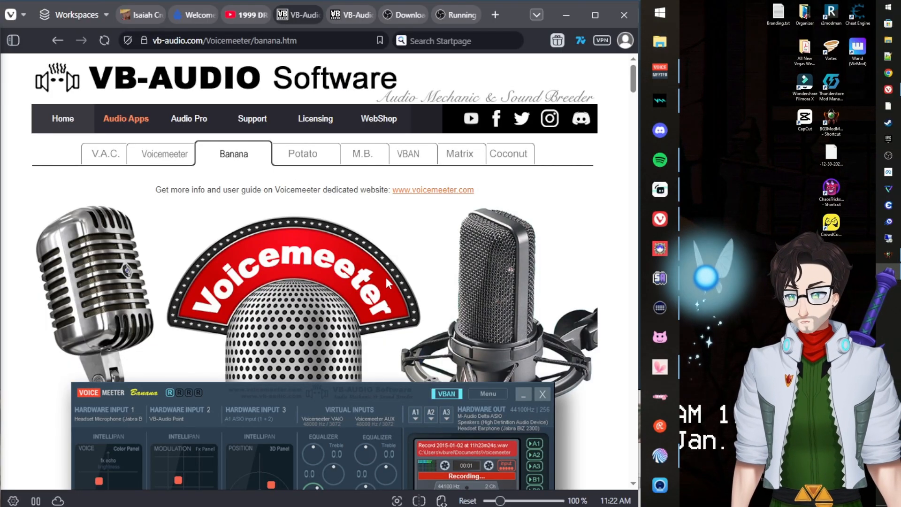
{"action": "scroll", "coordinate": [333, 246], "scroll_direction": "down", "scroll_amount": 2}
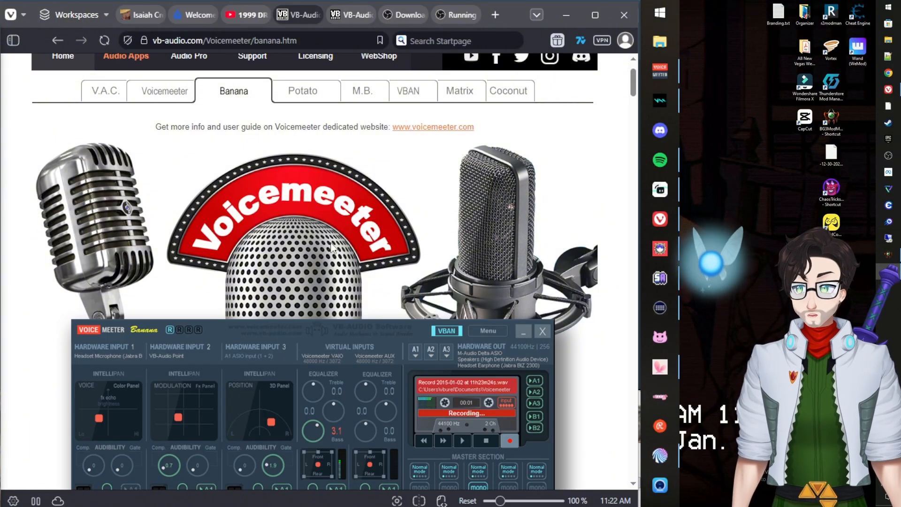
{"action": "scroll", "coordinate": [352, 251], "scroll_direction": "down", "scroll_amount": 10}
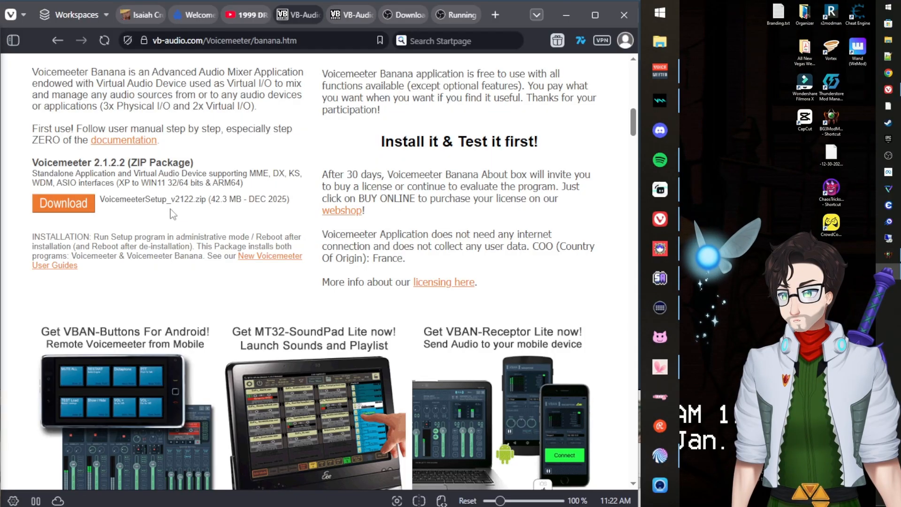
{"action": "scroll", "coordinate": [244, 232], "scroll_direction": "up", "scroll_amount": 12}
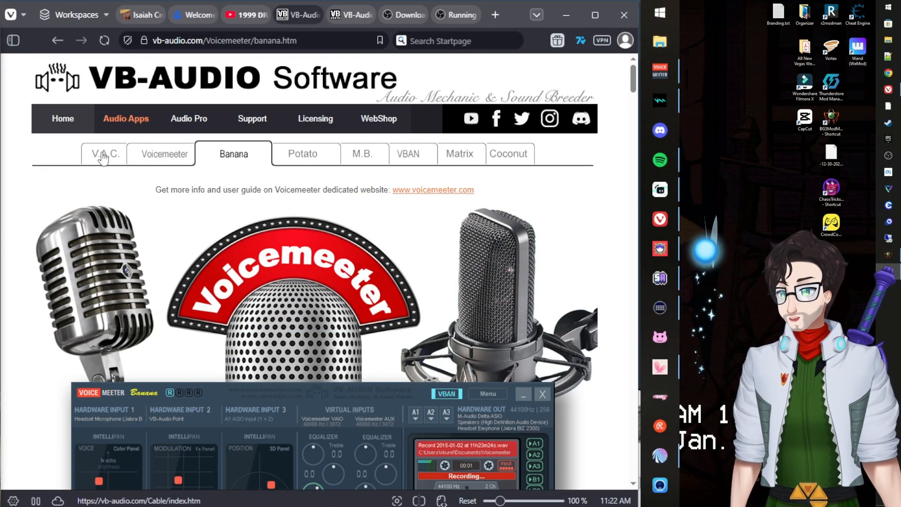
{"action": "left_click", "coordinate": [123, 154]}
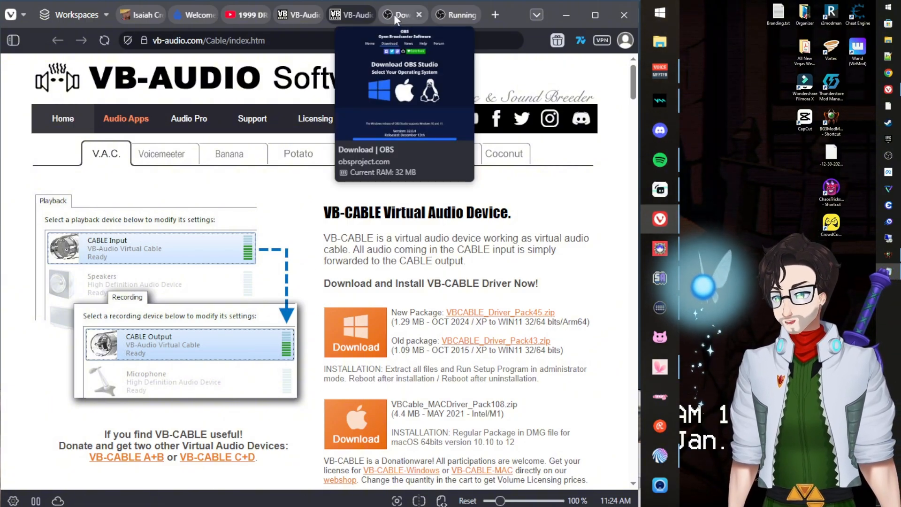
Bring up the OBS portable-mode article on bin/64bit/obs64.exe and place the Sound dialog beside it.
{"action": "left_click", "coordinate": [394, 14]}
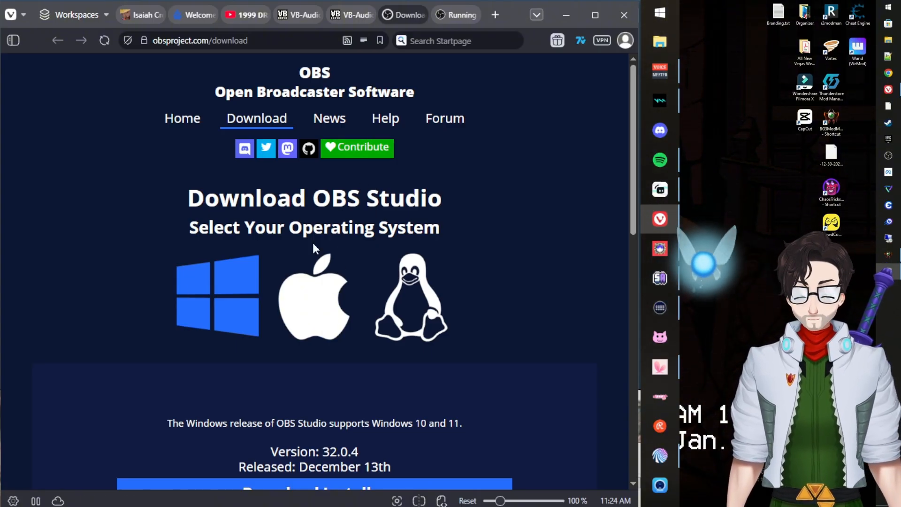
{"action": "left_click", "coordinate": [457, 14]}
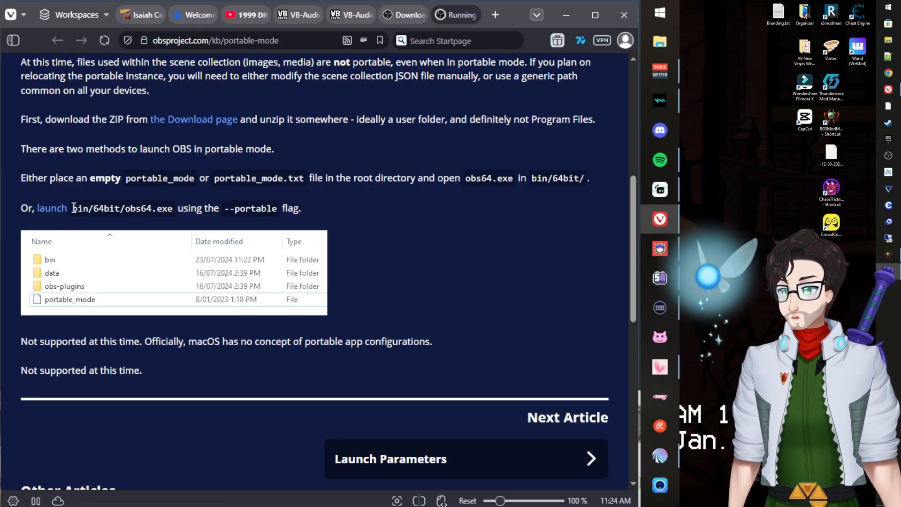
{"action": "left_click_drag", "start_coordinate": [73, 208], "coordinate": [214, 208]}
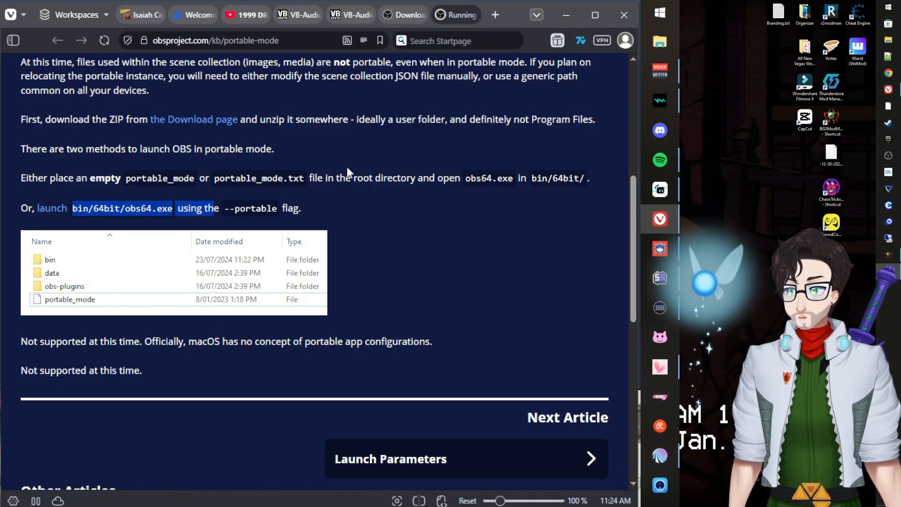
{"action": "left_click", "coordinate": [339, 199]}
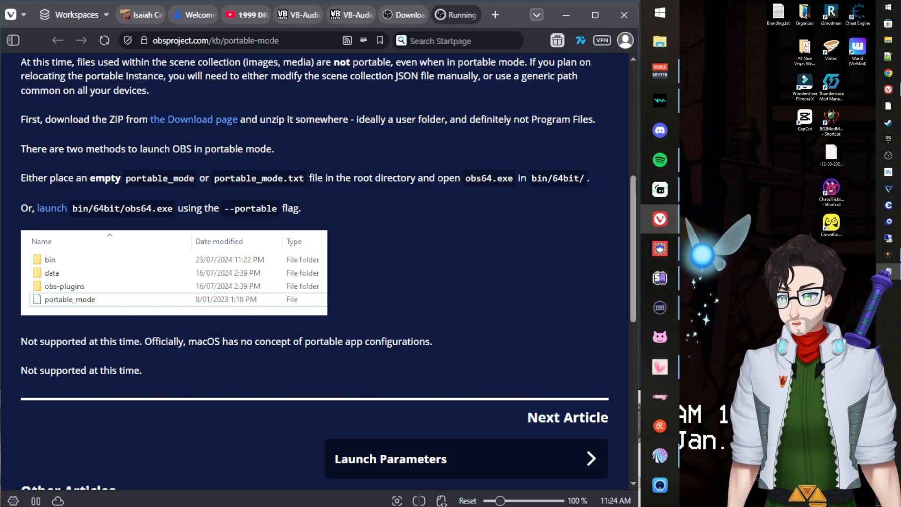
{"action": "left_click_drag", "start_coordinate": [164, 455], "coordinate": [131, 22]}
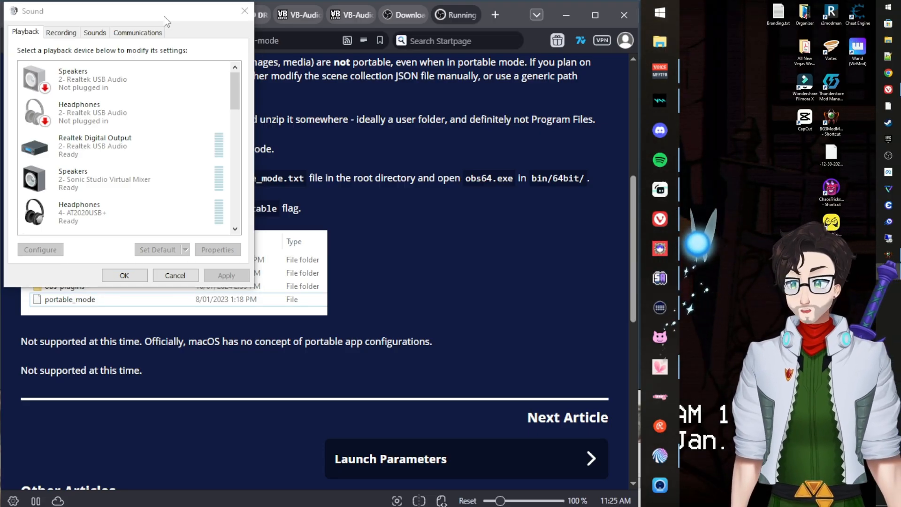
{"action": "left_click", "coordinate": [656, 7]}
{"action": "left_click", "coordinate": [656, 13]}
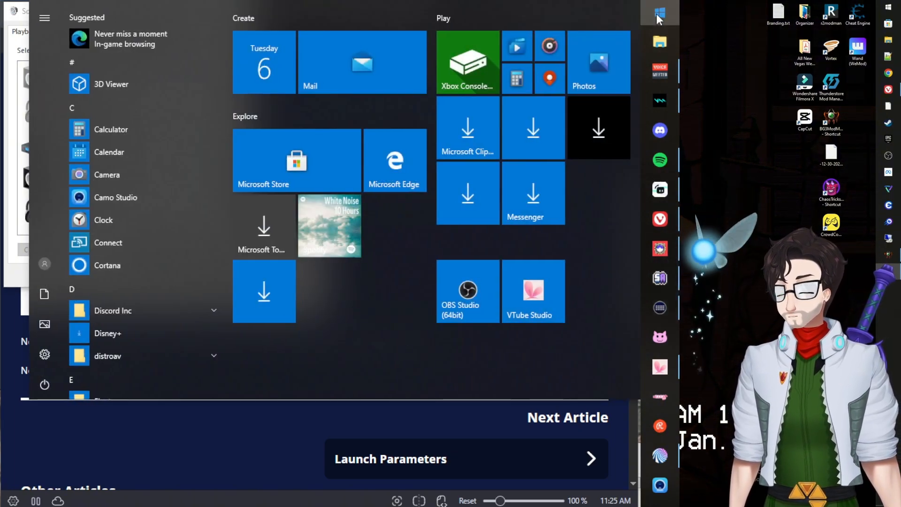
{"action": "type", "text": "windows control"}
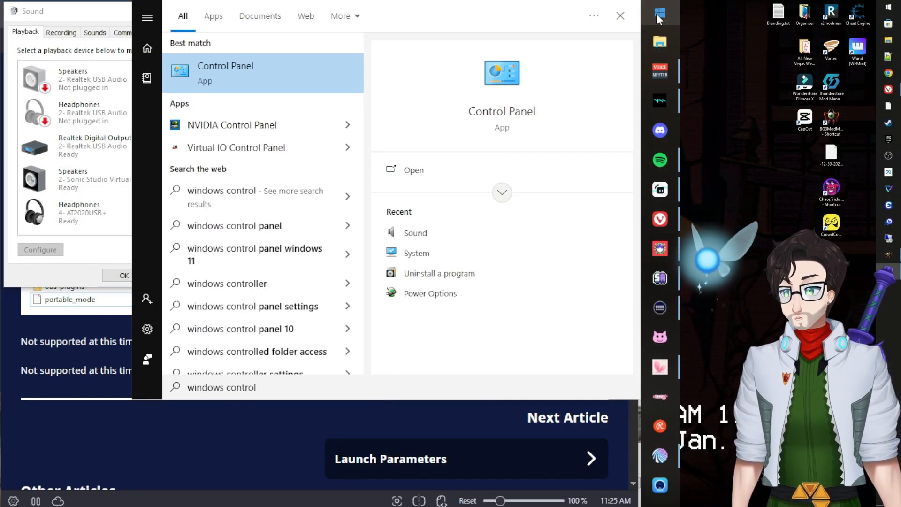
{"action": "key", "text": "BackSpace"}
{"action": "key", "text": "BackSpace"}
{"action": "key", "text": "BackSpace"}
{"action": "key", "text": "BackSpace"}
{"action": "key", "text": "BackSpace"}
{"action": "key", "text": "BackSpace"}
{"action": "key", "text": "BackSpace"}
{"action": "key", "text": "BackSpace"}
{"action": "key", "text": "BackSpace"}
{"action": "key", "text": "BackSpace"}
{"action": "key", "text": "BackSpace"}
{"action": "key", "text": "BackSpace"}
{"action": "key", "text": "BackSpace"}
{"action": "key", "text": "BackSpace"}
{"action": "key", "text": "BackSpace"}
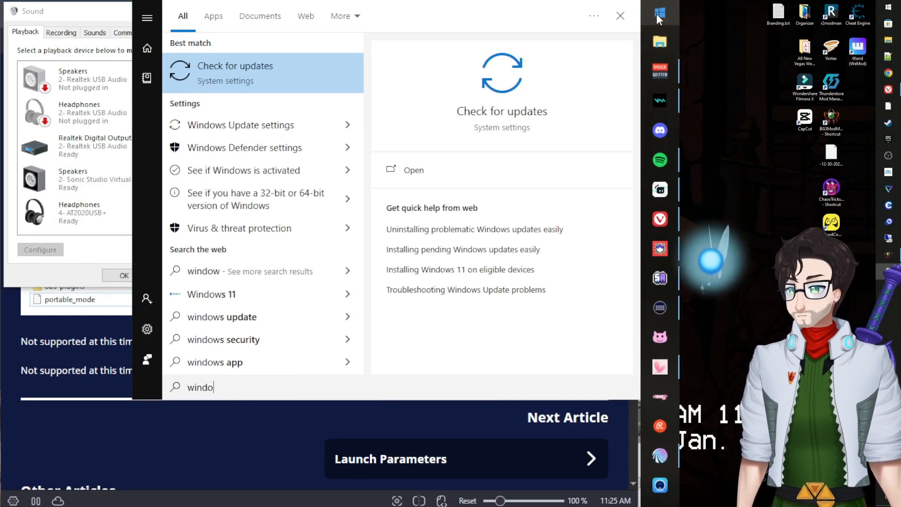
{"action": "type", "text": "sound cont"}
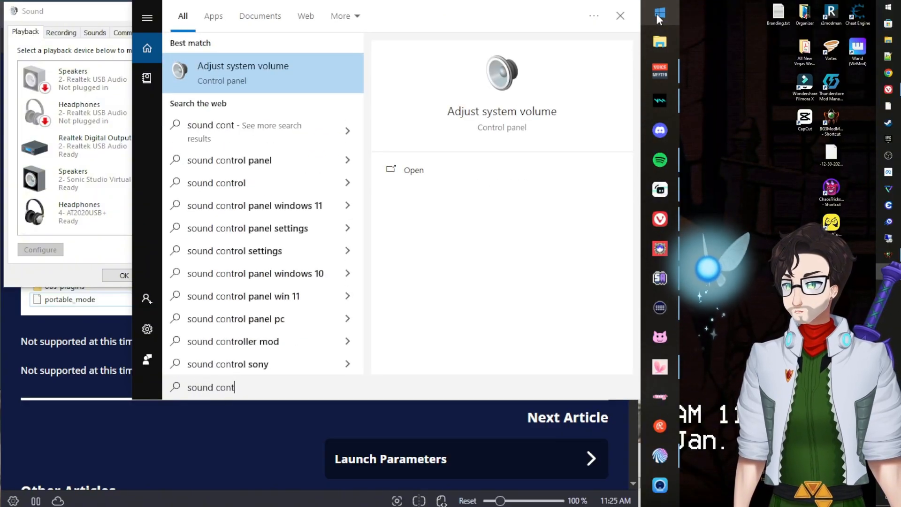
{"action": "type", "text": "rol pane"}
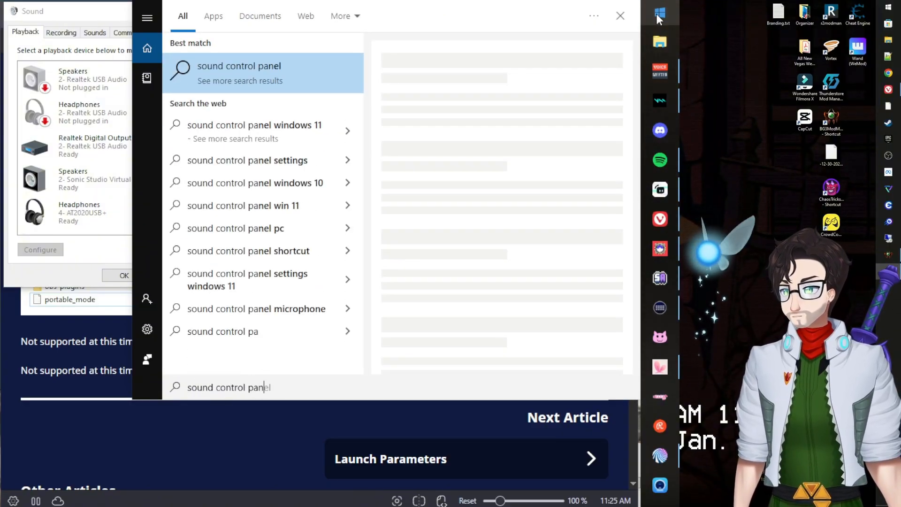
{"action": "key", "text": "BackSpace"}
{"action": "key", "text": "BackSpace"}
{"action": "key", "text": "BackSpace"}
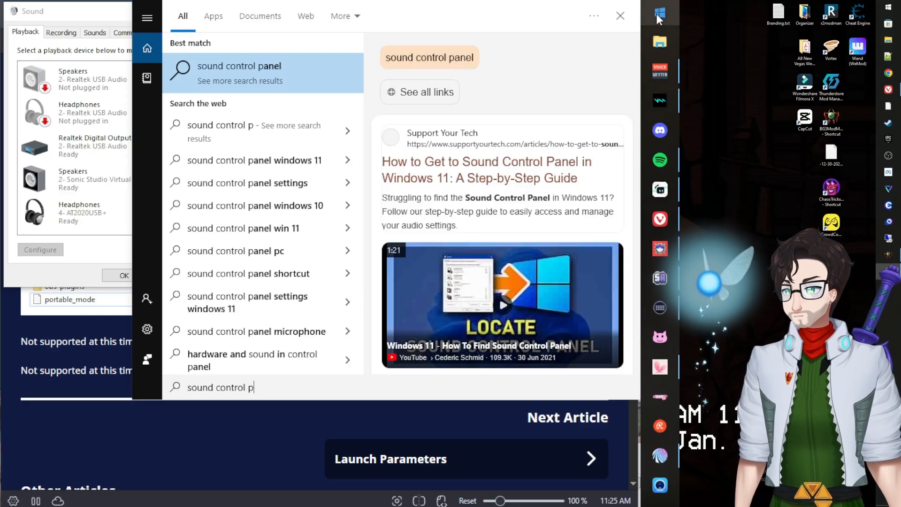
{"action": "key", "text": "BackSpace"}
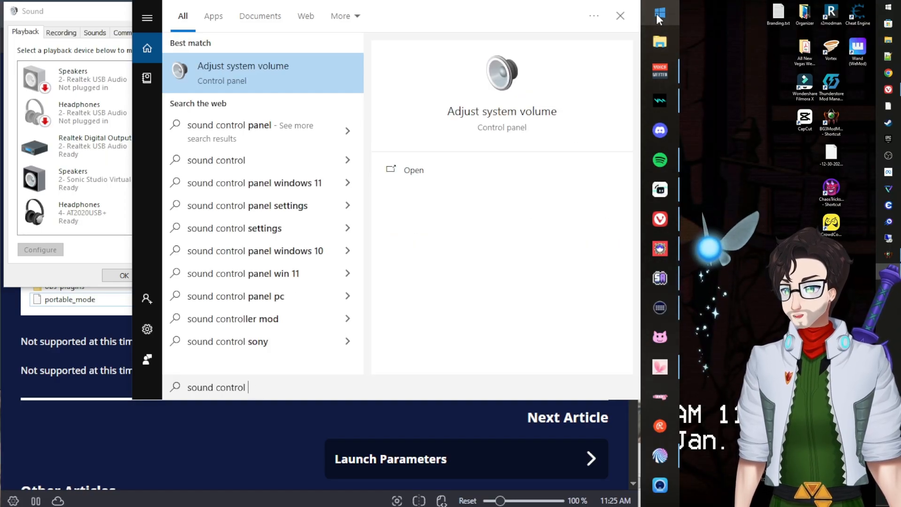
{"action": "left_click", "coordinate": [656, 13]}
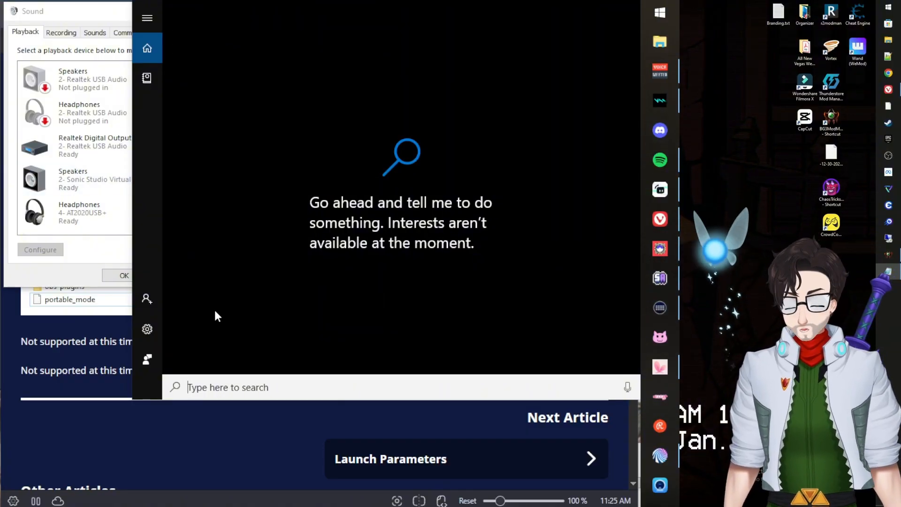
{"action": "type", "text": "sound co"}
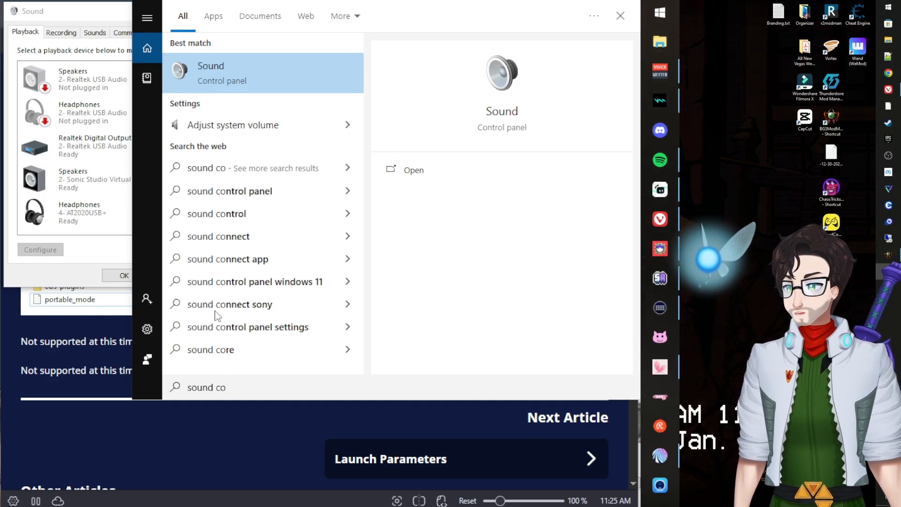
{"action": "key", "text": "Escape"}
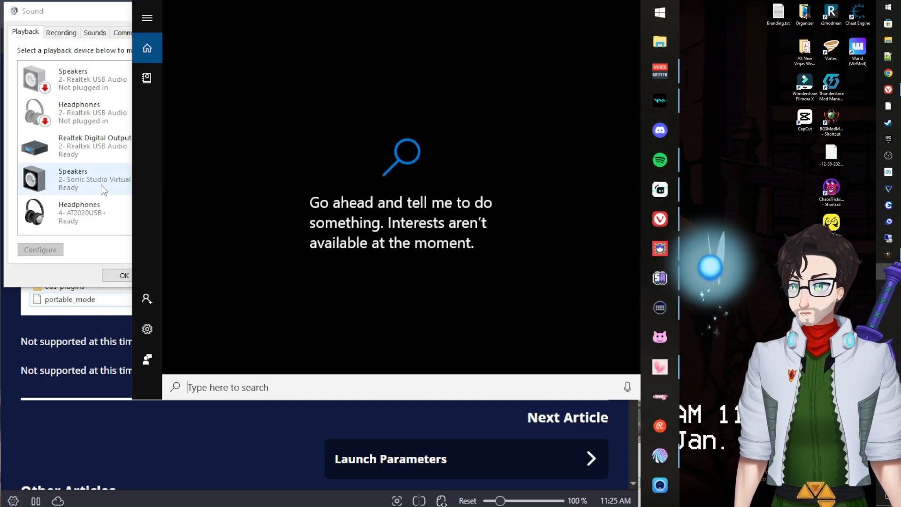
{"action": "left_click_drag", "start_coordinate": [78, 5], "coordinate": [99, 42]}
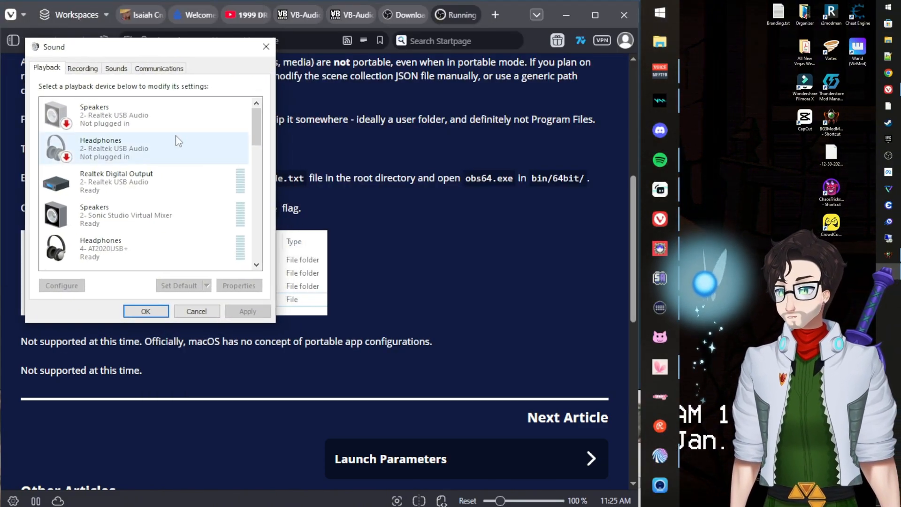
Minimize the browser to reveal Voicemeeter, select Headphones (AT2020USB+), then show recording devices.
{"action": "left_click", "coordinate": [567, 14]}
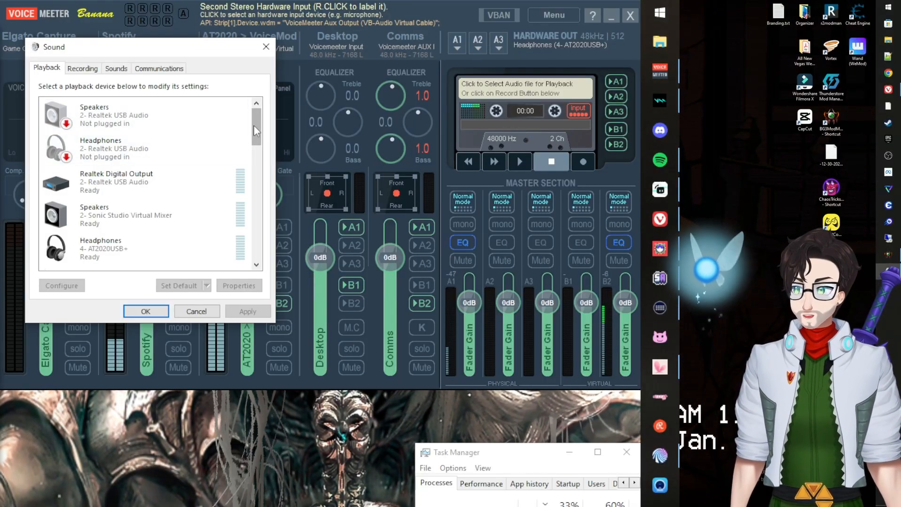
{"action": "left_click_drag", "start_coordinate": [259, 133], "coordinate": [259, 149]}
{"action": "left_click", "coordinate": [122, 177]}
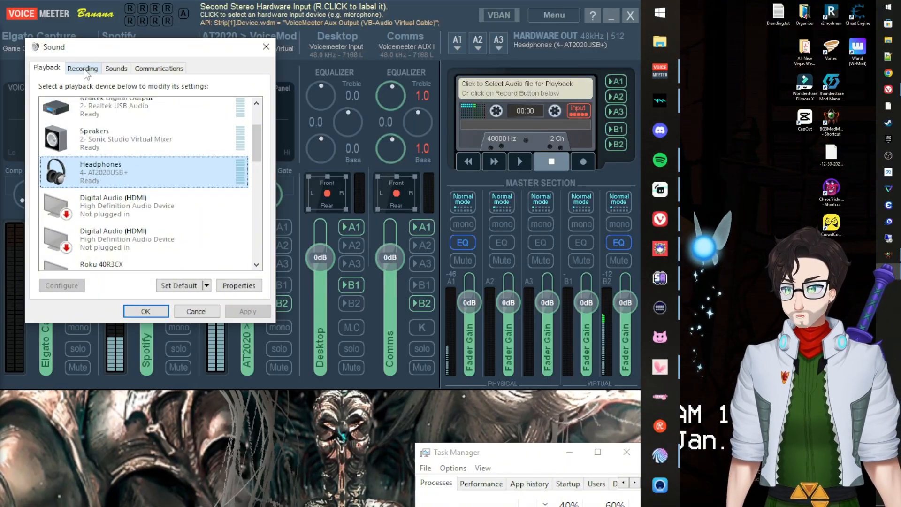
{"action": "left_click", "coordinate": [82, 68]}
Replace Voicemod with Microphone (AT2020USB+) as default recording device, then return to the Playback list.
{"action": "left_click", "coordinate": [155, 248]}
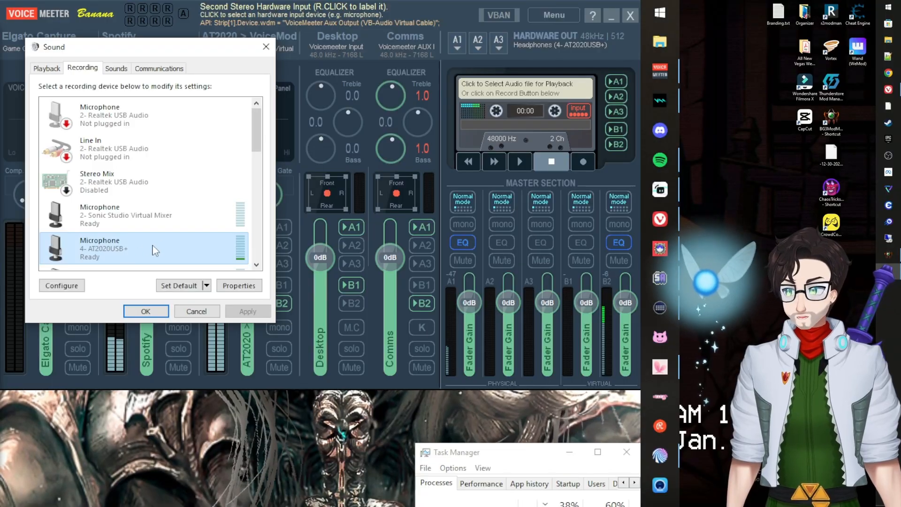
{"action": "mouse_move", "coordinate": [261, 125]}
{"action": "left_mouse_down"}
{"action": "mouse_move", "coordinate": [262, 236]}
{"action": "mouse_move", "coordinate": [262, 130]}
{"action": "left_mouse_up"}
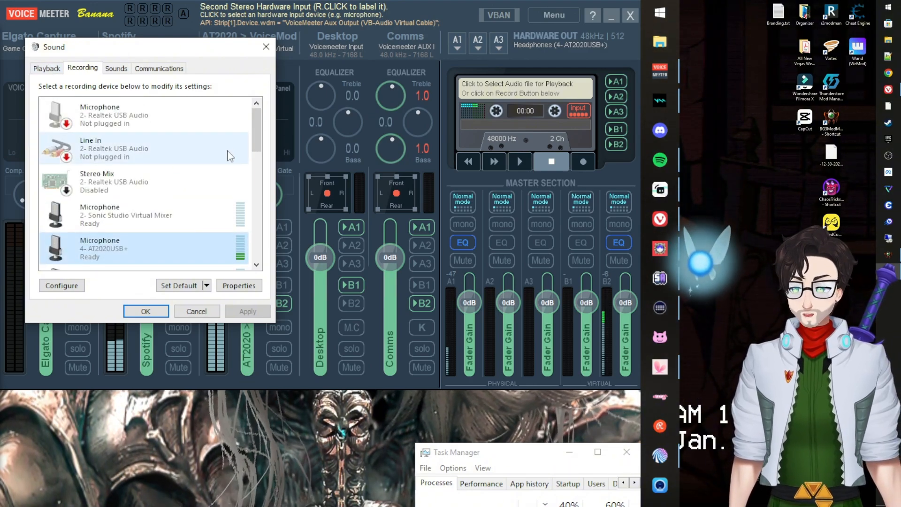
{"action": "left_click_drag", "start_coordinate": [261, 134], "coordinate": [253, 240]}
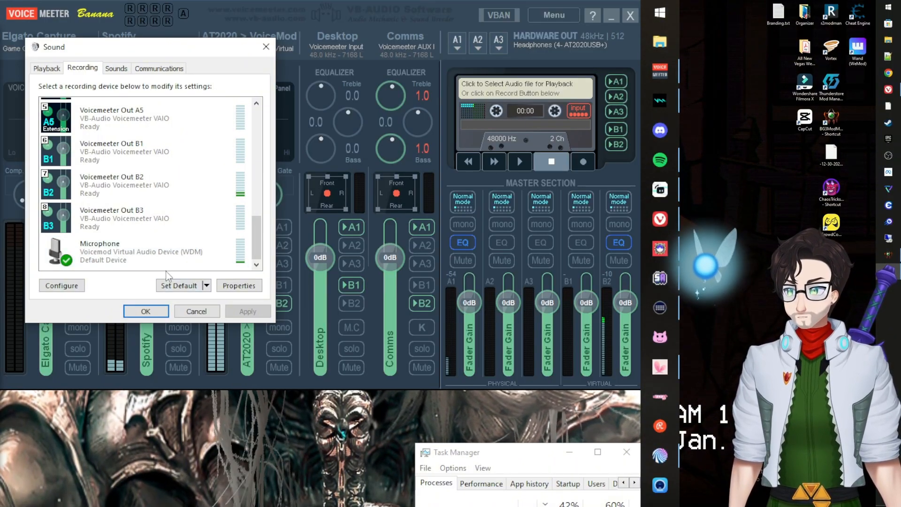
{"action": "left_click", "coordinate": [177, 261]}
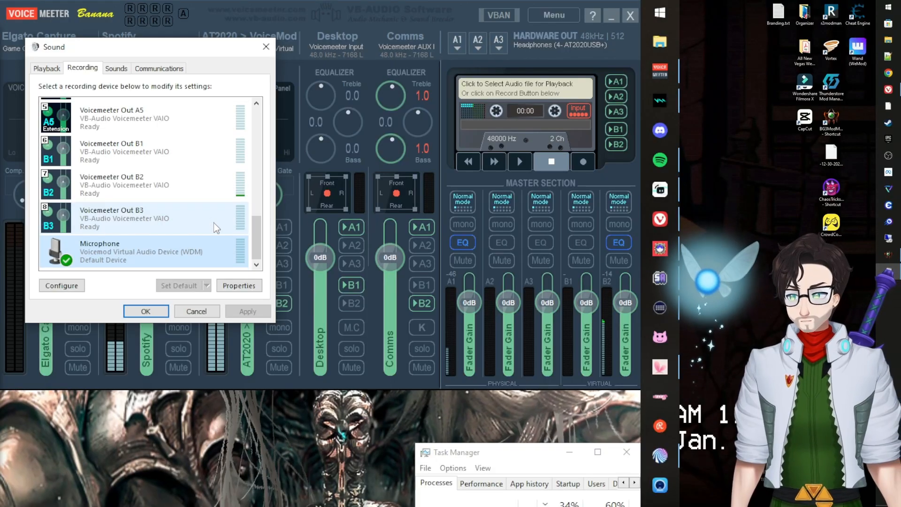
{"action": "left_click_drag", "start_coordinate": [256, 241], "coordinate": [254, 153]}
{"action": "left_click", "coordinate": [141, 176]}
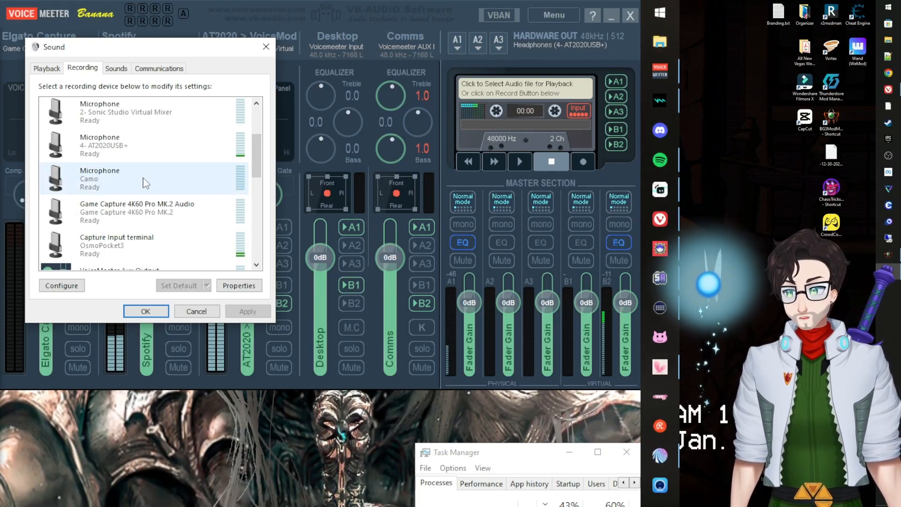
{"action": "left_click", "coordinate": [135, 141]}
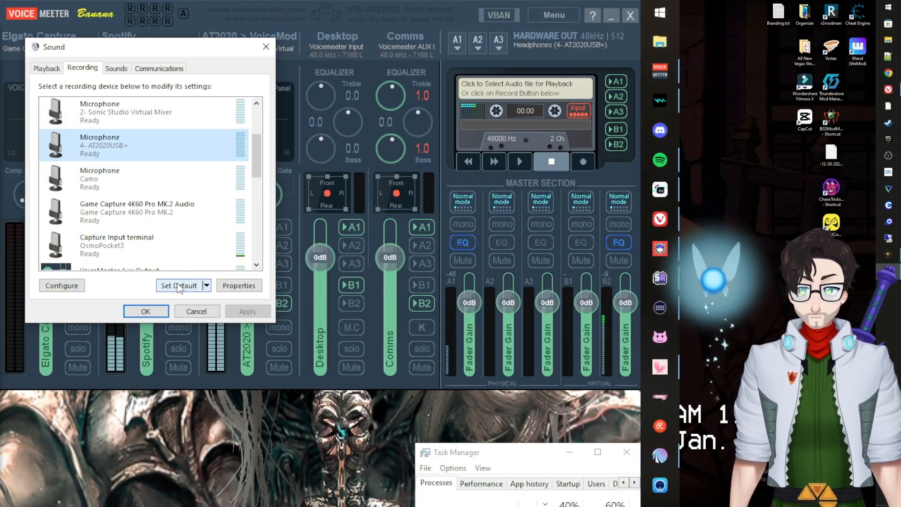
{"action": "left_click", "coordinate": [179, 287]}
{"action": "left_click", "coordinate": [47, 68]}
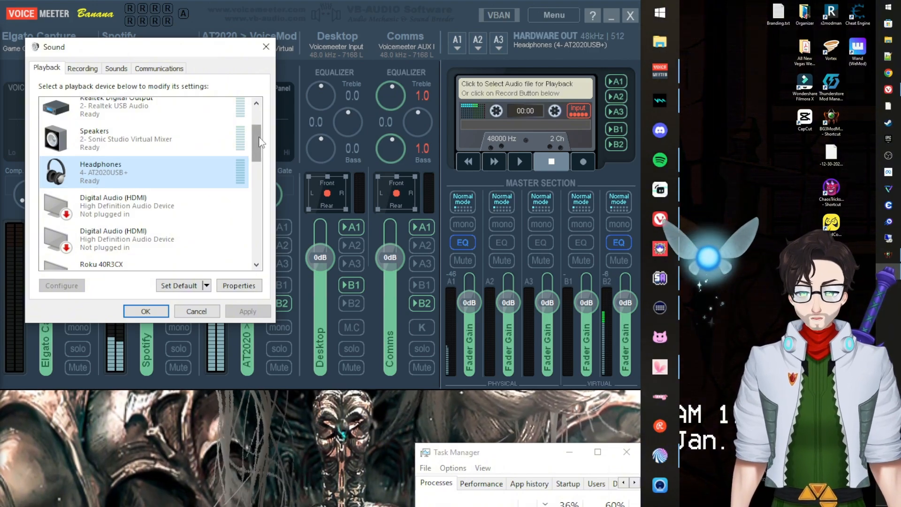
Make Voicemeeter Input the default playback device.
{"action": "left_click_drag", "start_coordinate": [260, 142], "coordinate": [265, 211]}
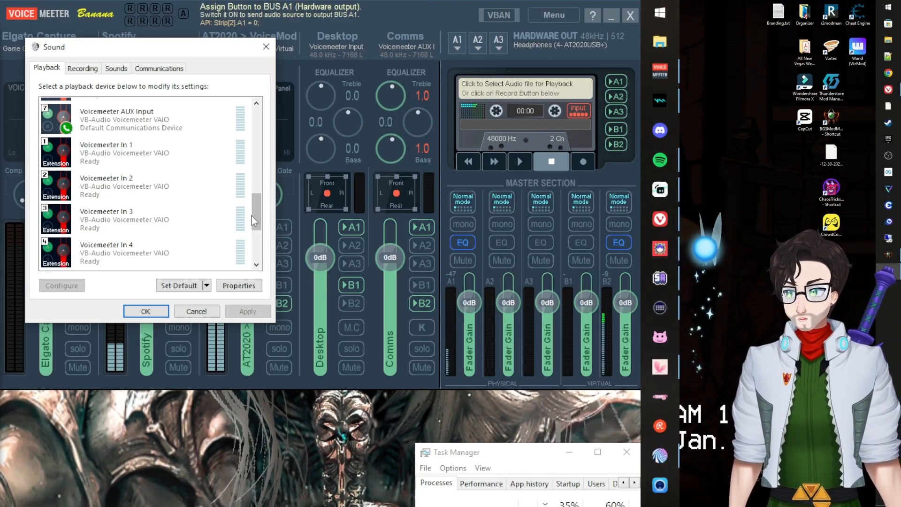
{"action": "left_click_drag", "start_coordinate": [256, 210], "coordinate": [257, 240]}
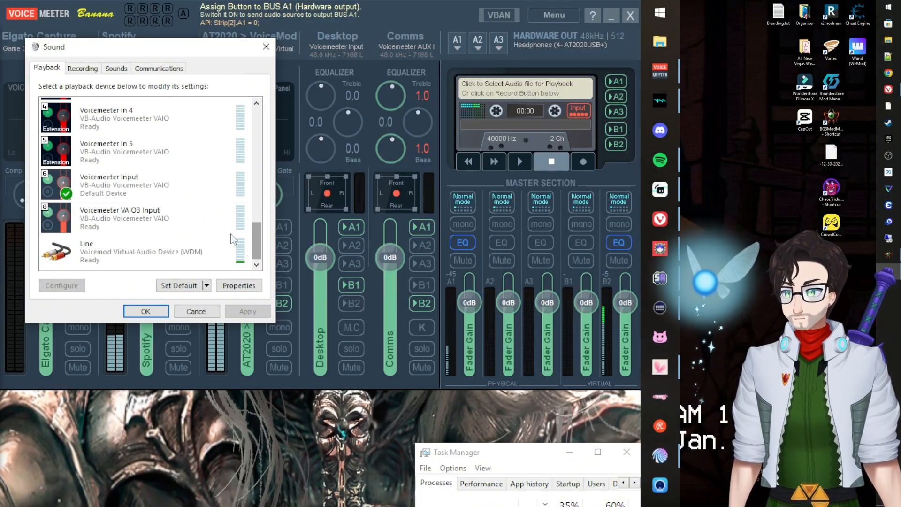
{"action": "left_click", "coordinate": [146, 188]}
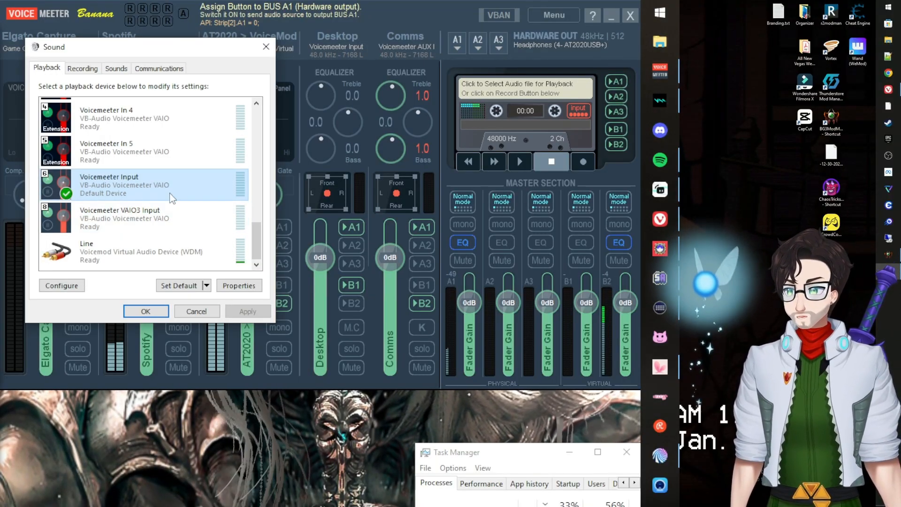
{"action": "left_click", "coordinate": [179, 285]}
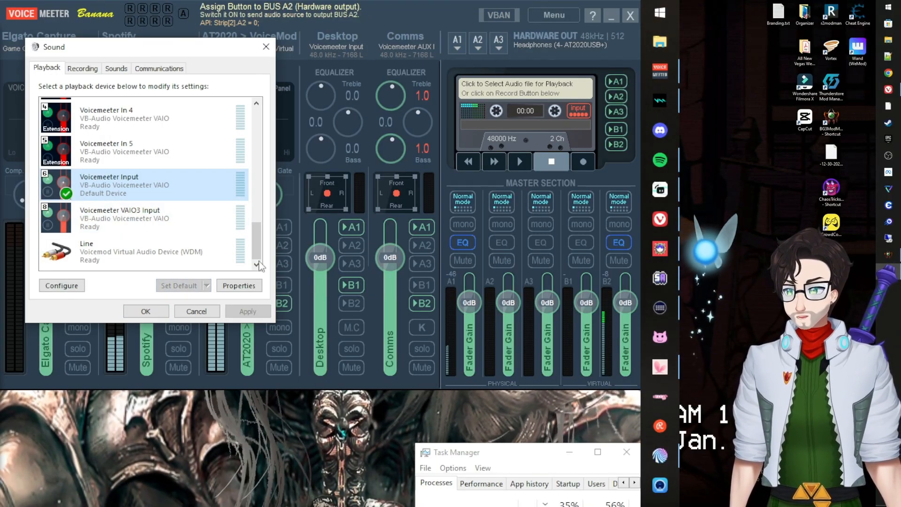
Set Voicemeeter AUX Input as Default Communication Device and confirm the Sound dialog with OK.
{"action": "scroll", "coordinate": [255, 237], "scroll_direction": "up", "scroll_amount": 3}
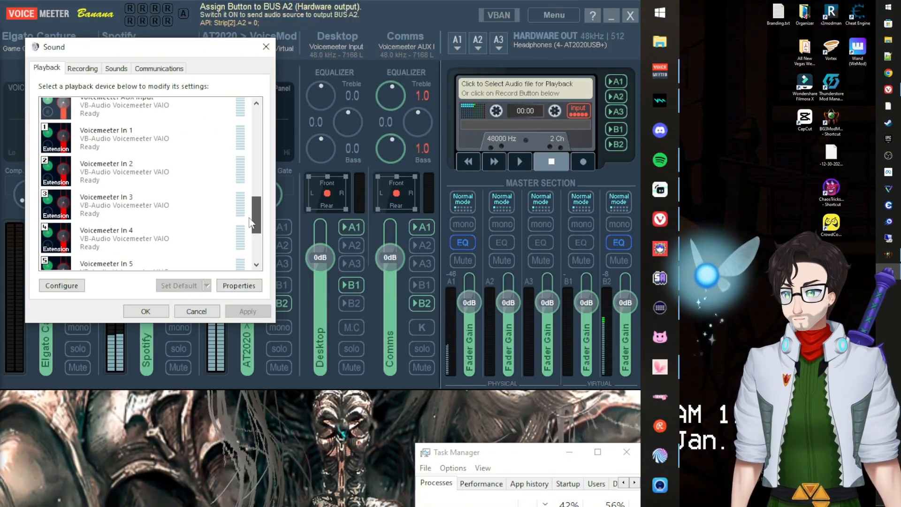
{"action": "scroll", "coordinate": [253, 223], "scroll_direction": "up", "scroll_amount": 2}
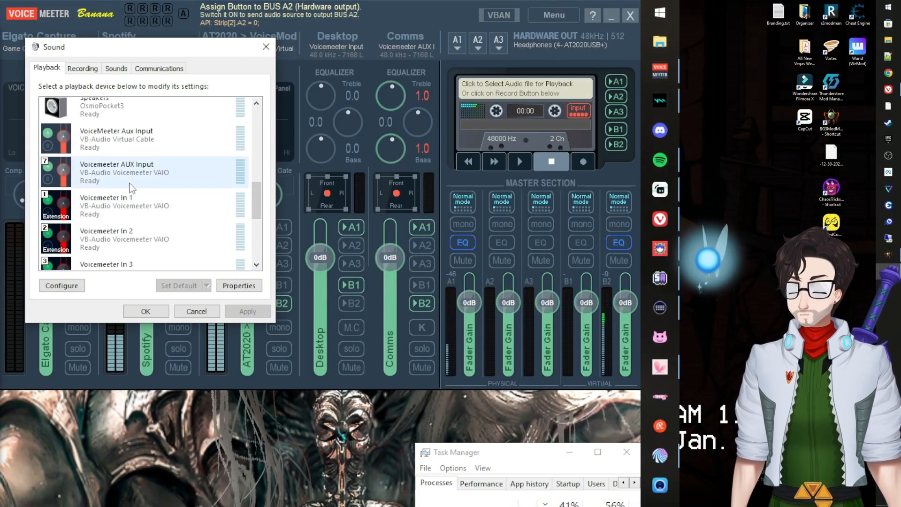
{"action": "left_click", "coordinate": [129, 185]}
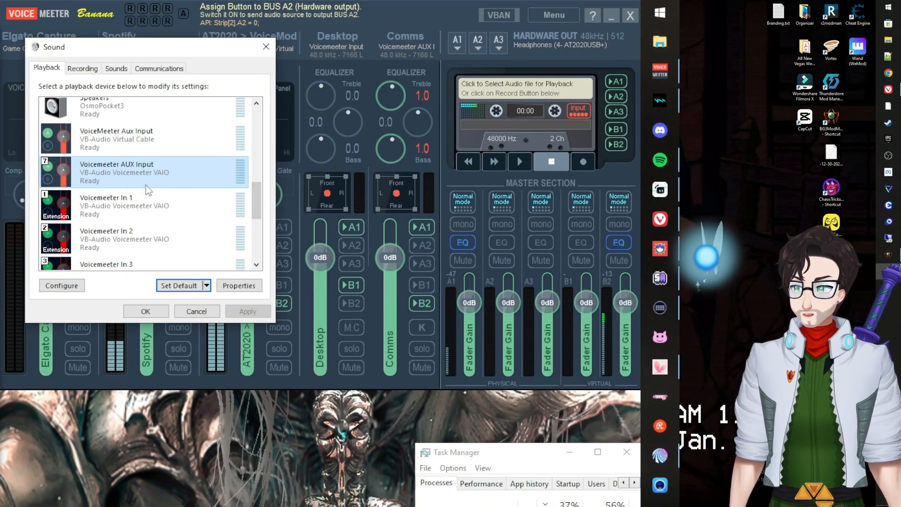
{"action": "left_click", "coordinate": [207, 285]}
{"action": "left_click", "coordinate": [209, 315]}
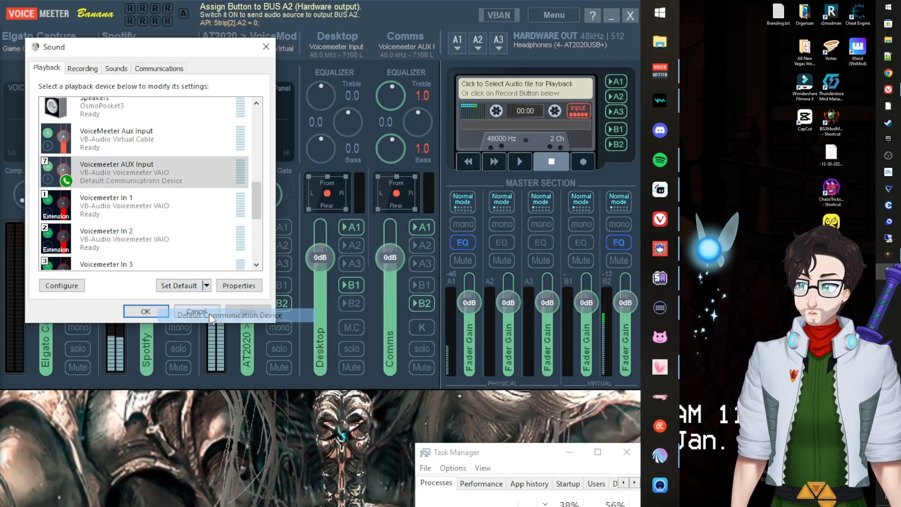
{"action": "left_click", "coordinate": [153, 312]}
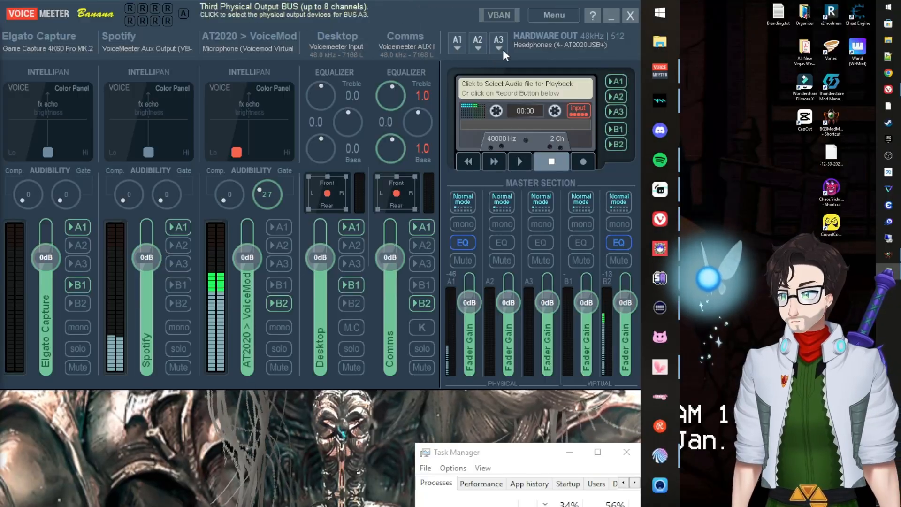
Keep Headphones (AT2020USB+) as Voicemeeter's A1 output and move the App volume settings window into view.
{"action": "left_click", "coordinate": [456, 47]}
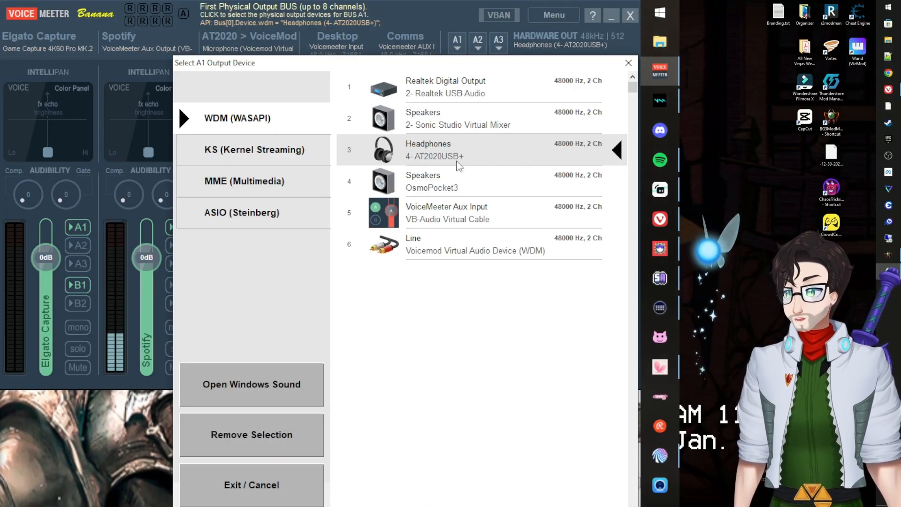
{"action": "left_click", "coordinate": [629, 63]}
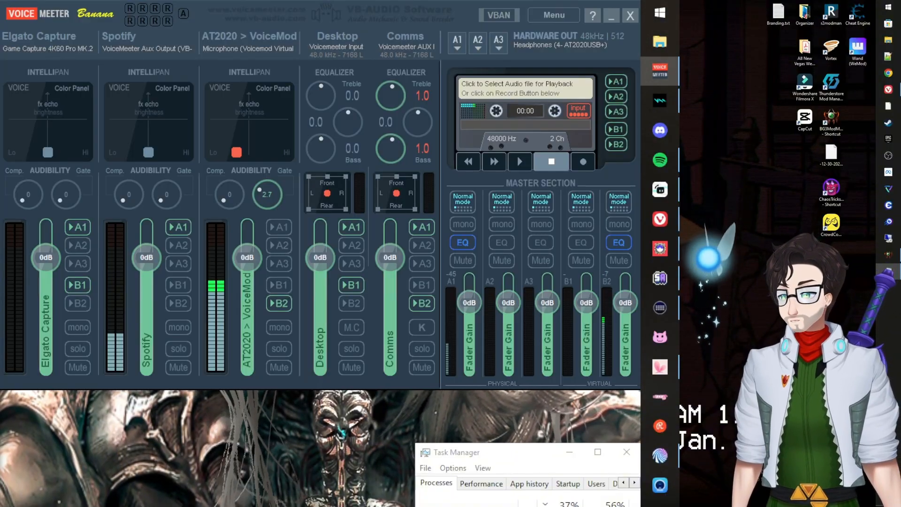
{"action": "left_click_drag", "start_coordinate": [347, 506], "coordinate": [249, 38]}
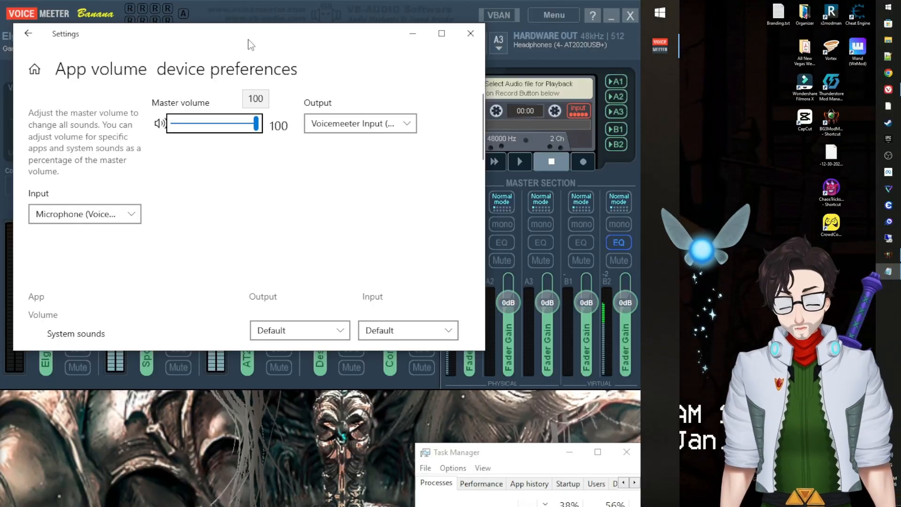
{"action": "left_click", "coordinate": [660, 12]}
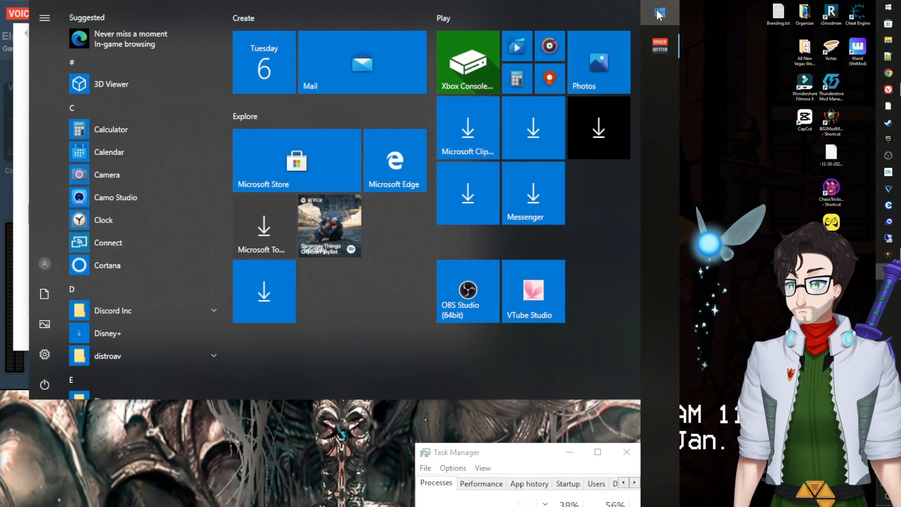
{"action": "type", "text": "mixer"}
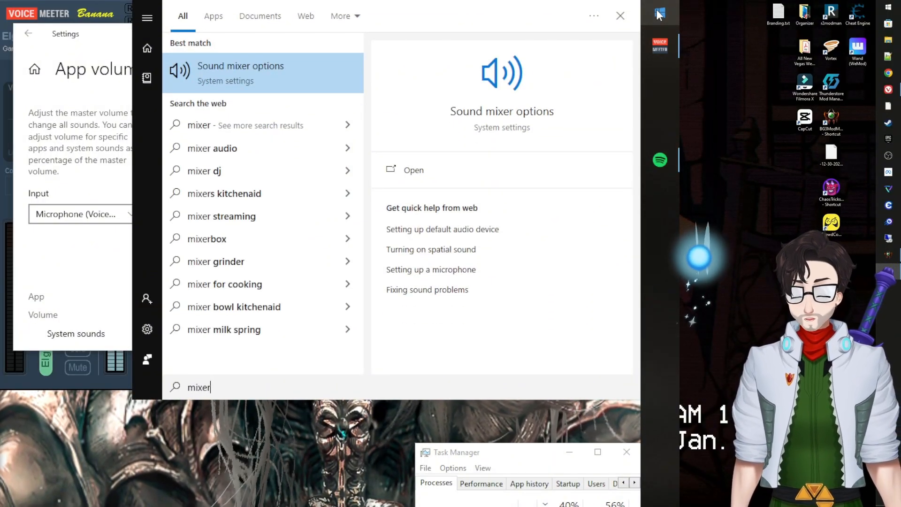
{"action": "key", "text": "Return"}
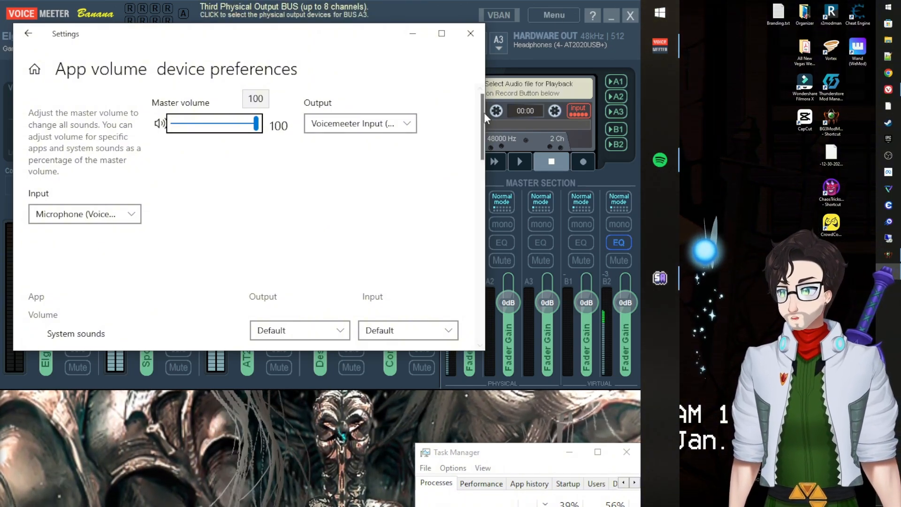
{"action": "left_click", "coordinate": [661, 161]}
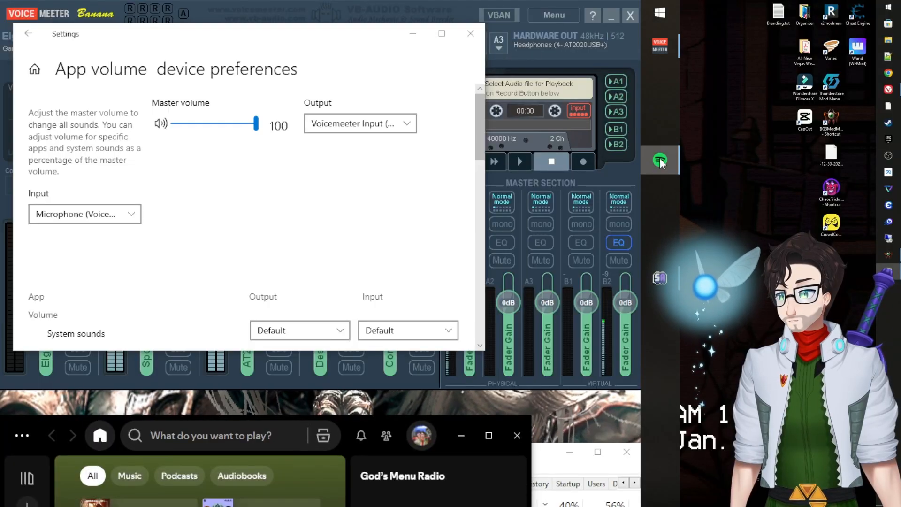
{"action": "left_click", "coordinate": [661, 160]}
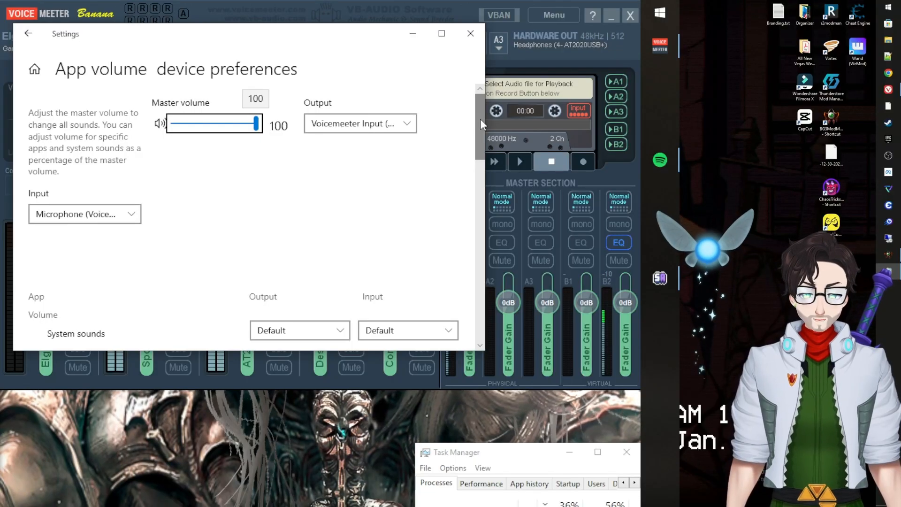
In App volume preferences, give Spotify output VoiceMeeter Aux Input and input VoiceMeeter Aux Output.
{"action": "left_click_drag", "start_coordinate": [480, 119], "coordinate": [475, 254]}
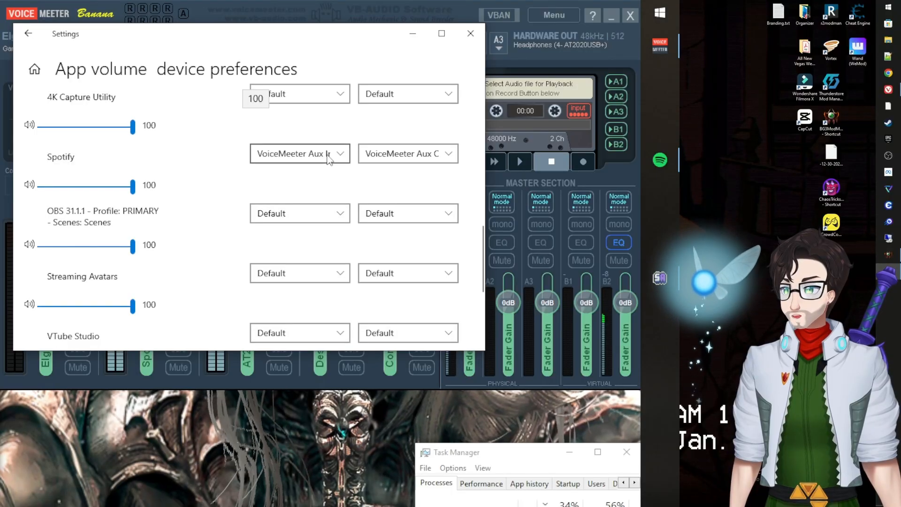
{"action": "left_click", "coordinate": [326, 155]}
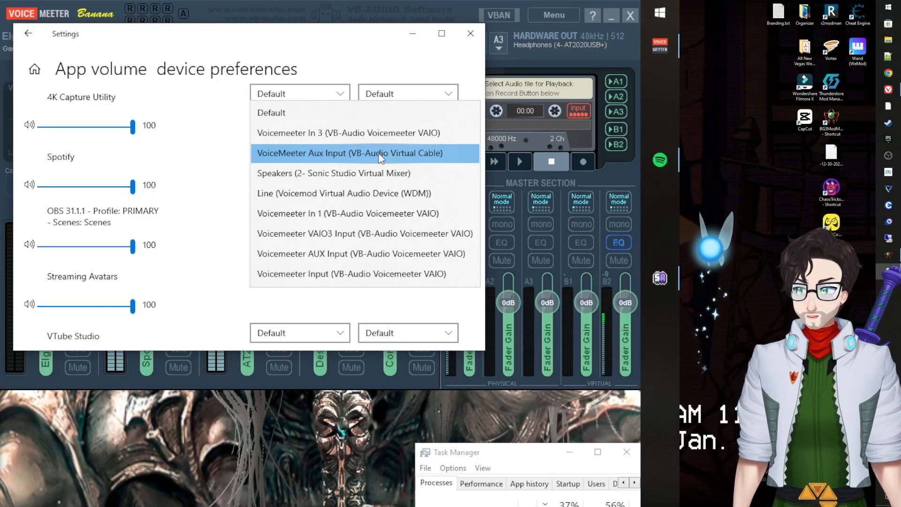
{"action": "left_click", "coordinate": [217, 148]}
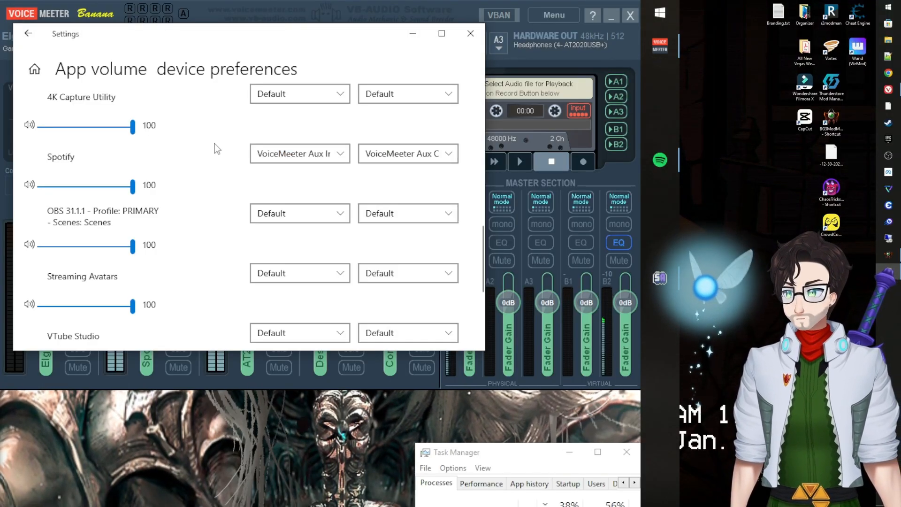
{"action": "left_click", "coordinate": [312, 155]}
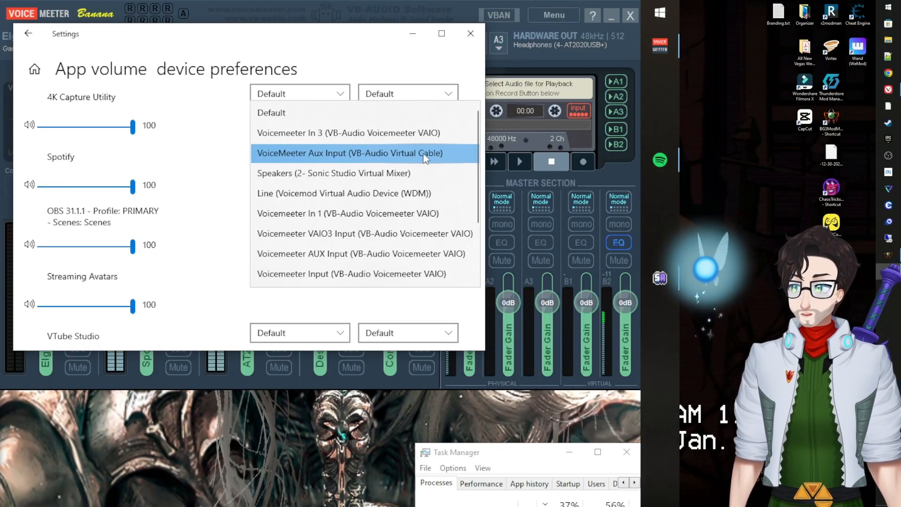
{"action": "left_click", "coordinate": [370, 158]}
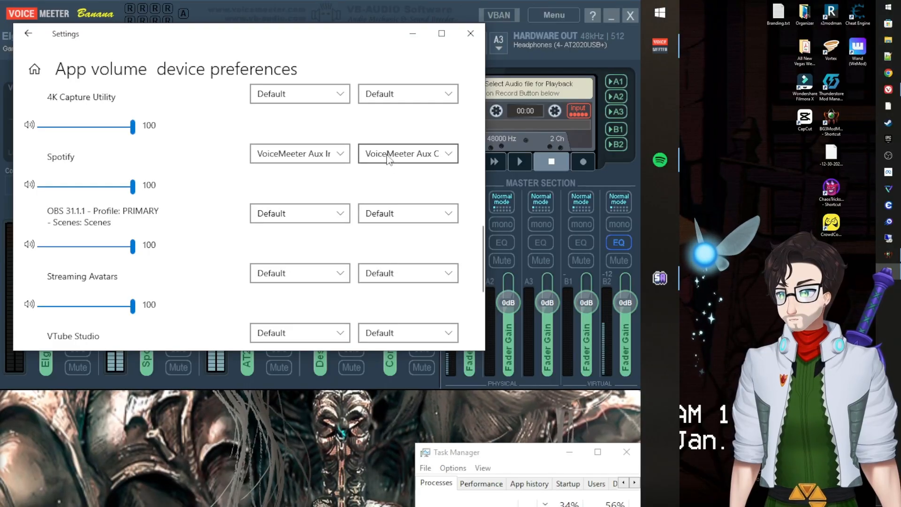
{"action": "left_click", "coordinate": [391, 161]}
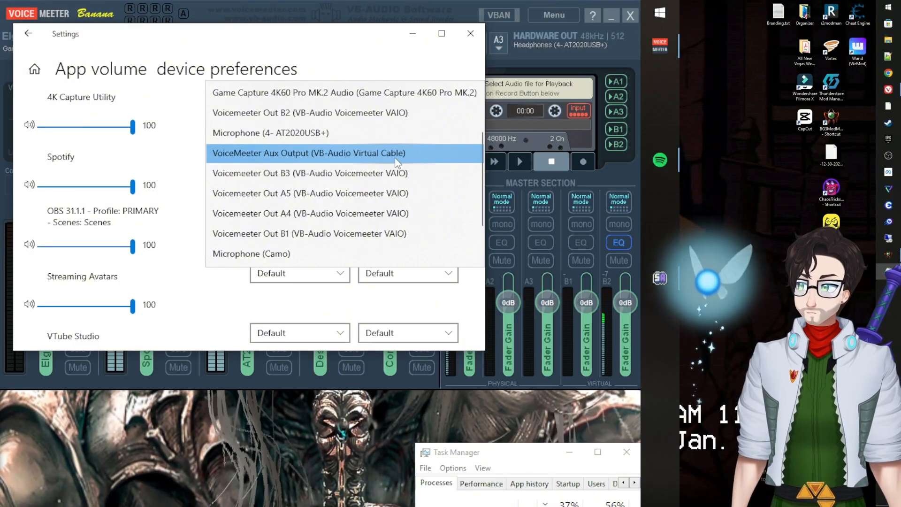
{"action": "left_click", "coordinate": [209, 152]}
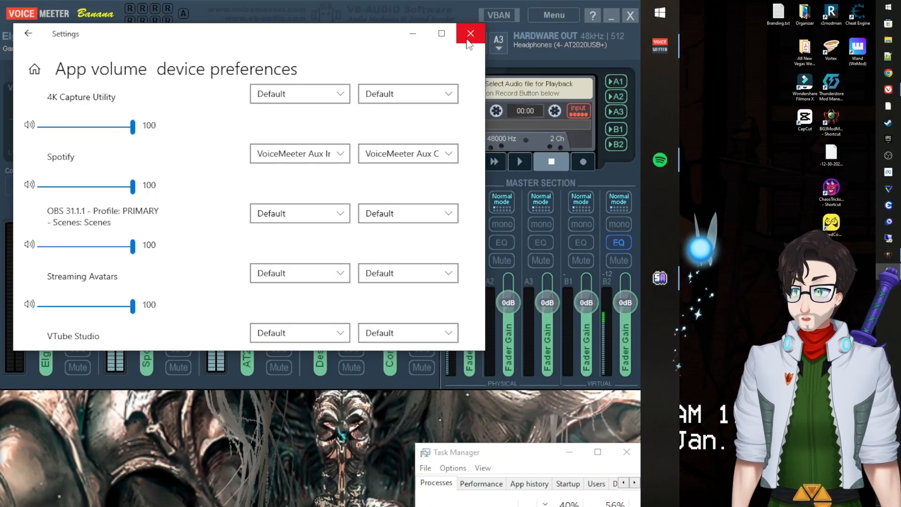
Close the App volume settings, dismiss Voicemeeter's Menu unused, and nudge the mixer window up.
{"action": "left_click", "coordinate": [470, 34]}
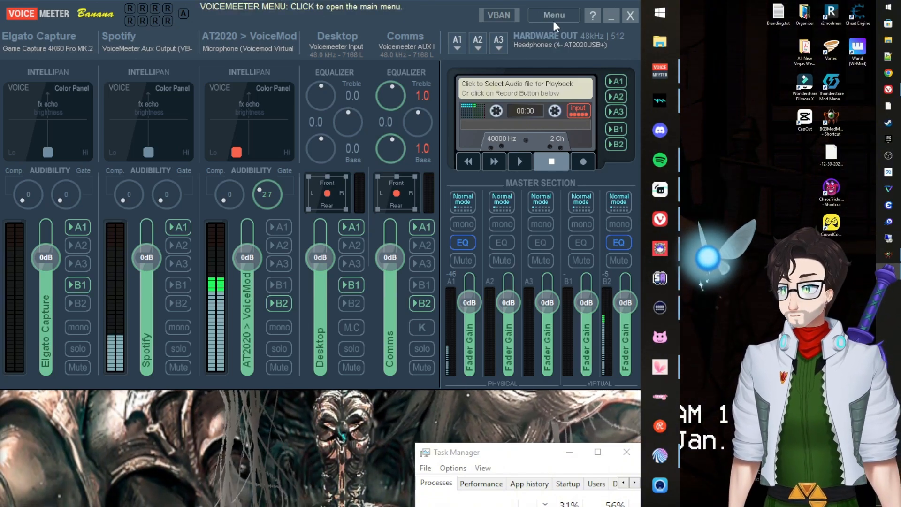
{"action": "left_click", "coordinate": [557, 13]}
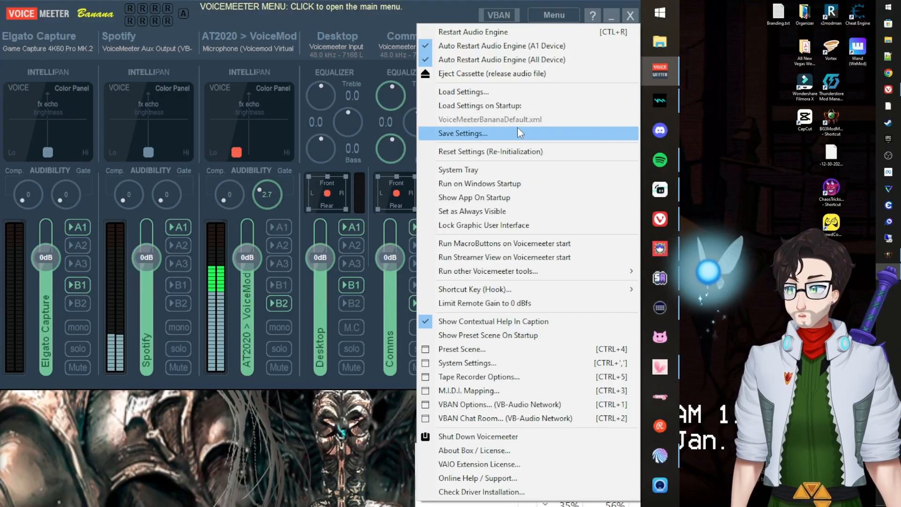
{"action": "left_click", "coordinate": [537, 11]}
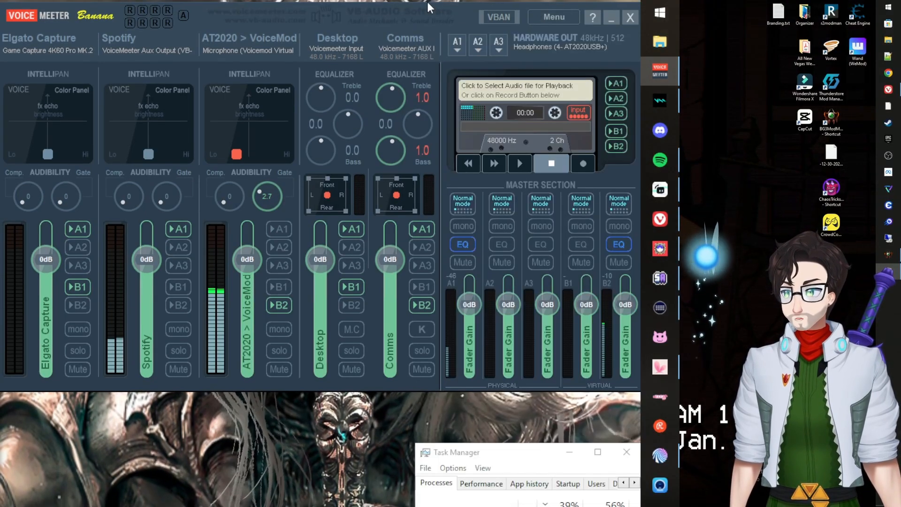
{"action": "left_click_drag", "start_coordinate": [426, 16], "coordinate": [426, 13]}
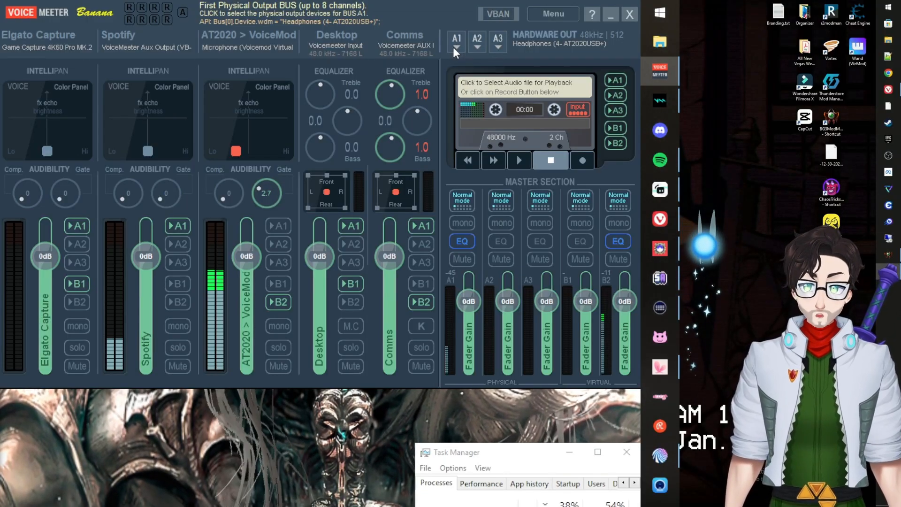
On the Desktop strip, toggle A1 off and back on, then enable B1.
{"action": "left_click", "coordinate": [353, 226]}
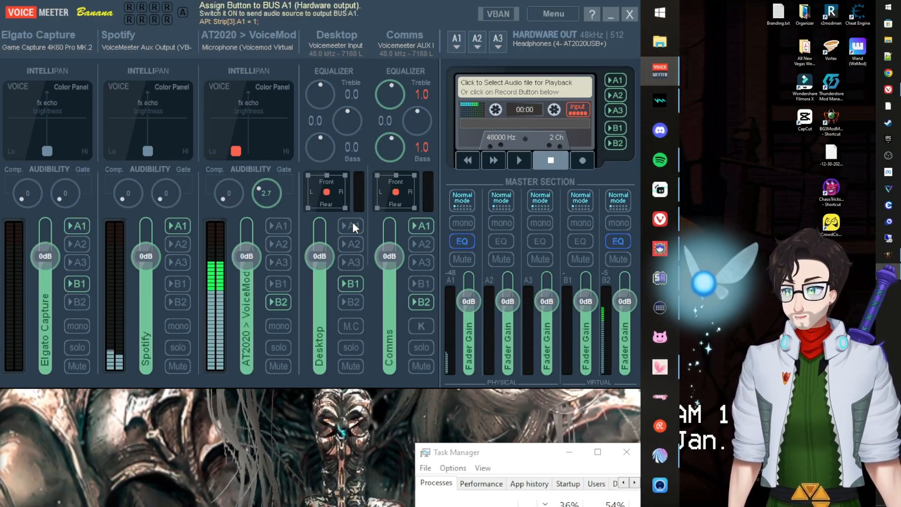
{"action": "left_click", "coordinate": [350, 227]}
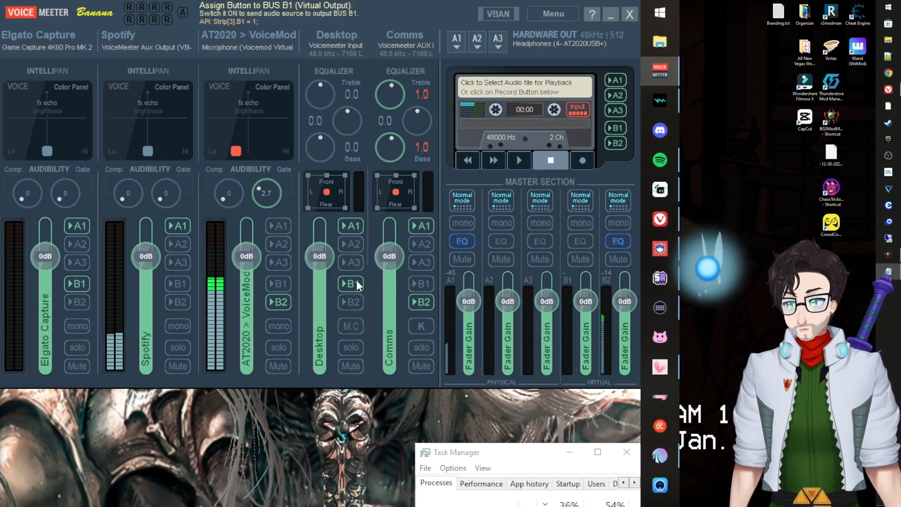
{"action": "left_click", "coordinate": [351, 283]}
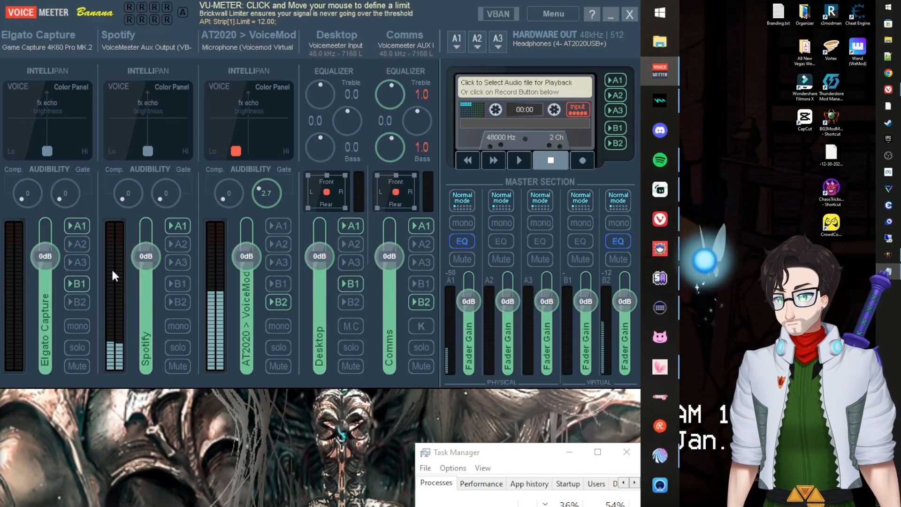
{"action": "right_click", "coordinate": [53, 33]}
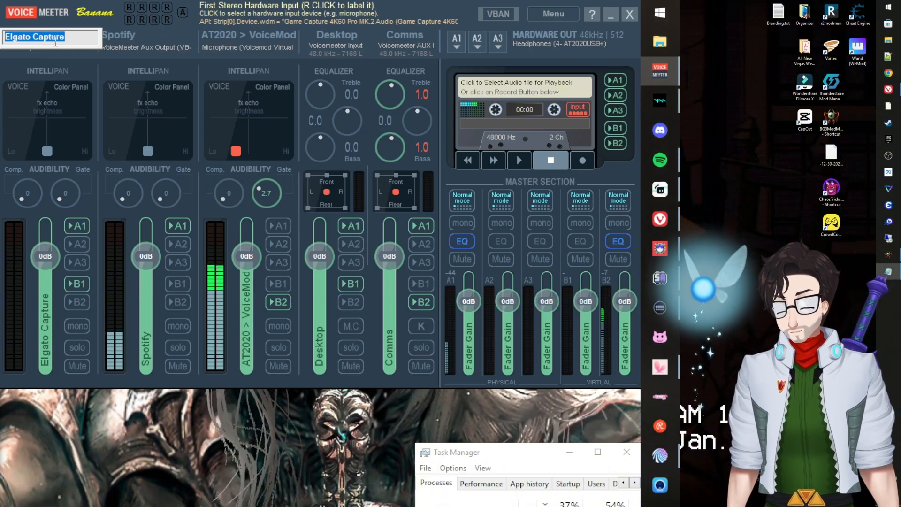
{"action": "key", "text": "Return"}
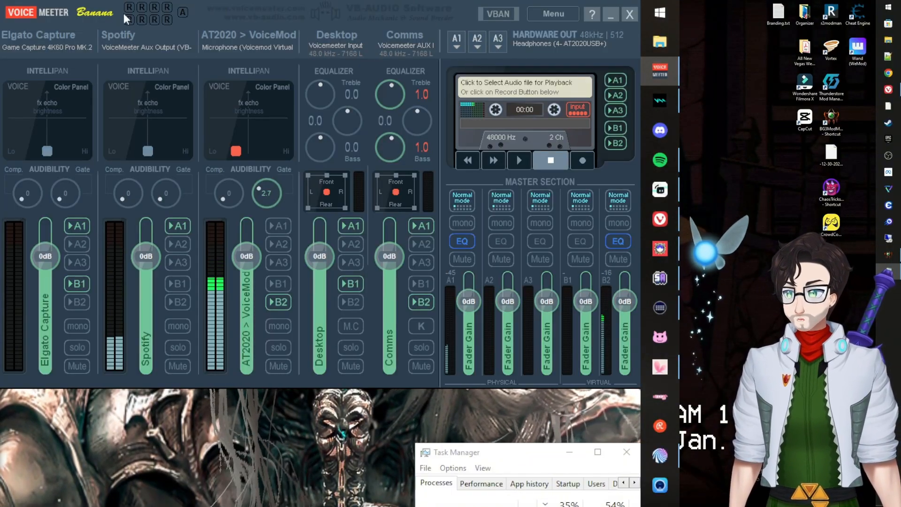
{"action": "right_click", "coordinate": [130, 36]}
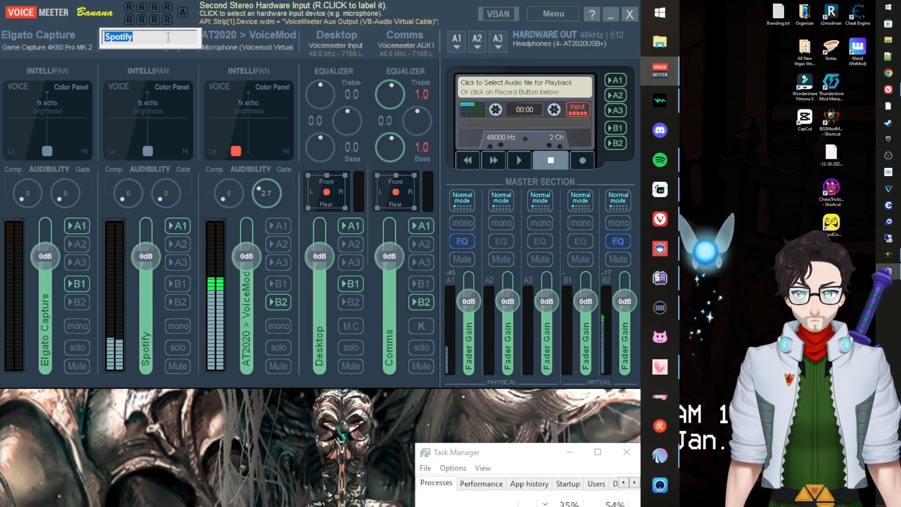
{"action": "key", "text": "Return"}
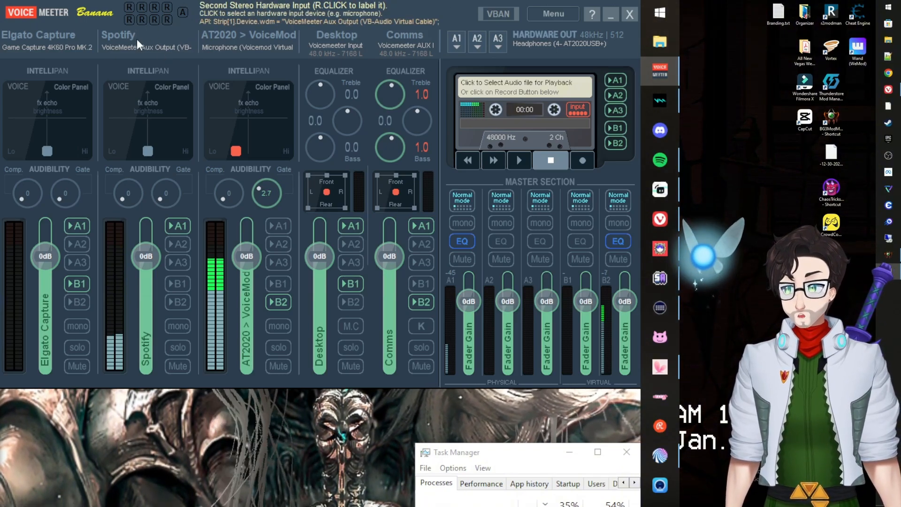
{"action": "right_click", "coordinate": [135, 37]}
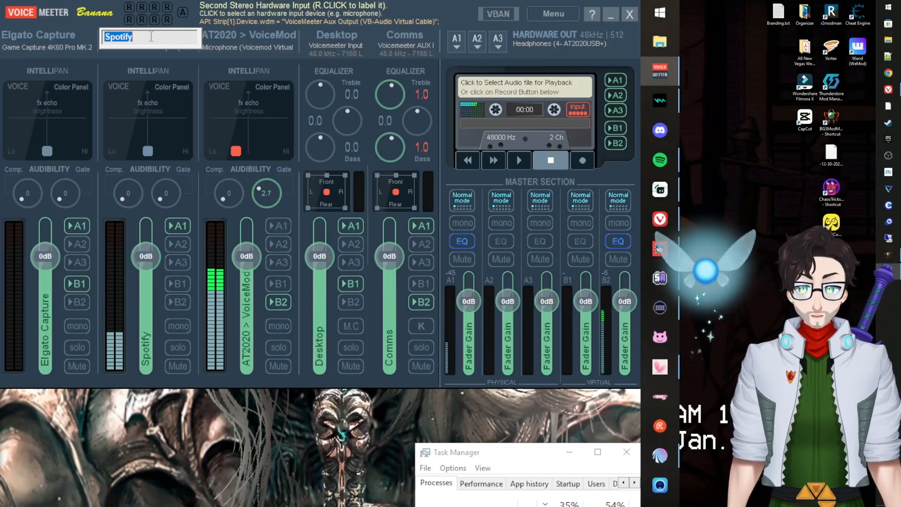
{"action": "key", "text": "Return"}
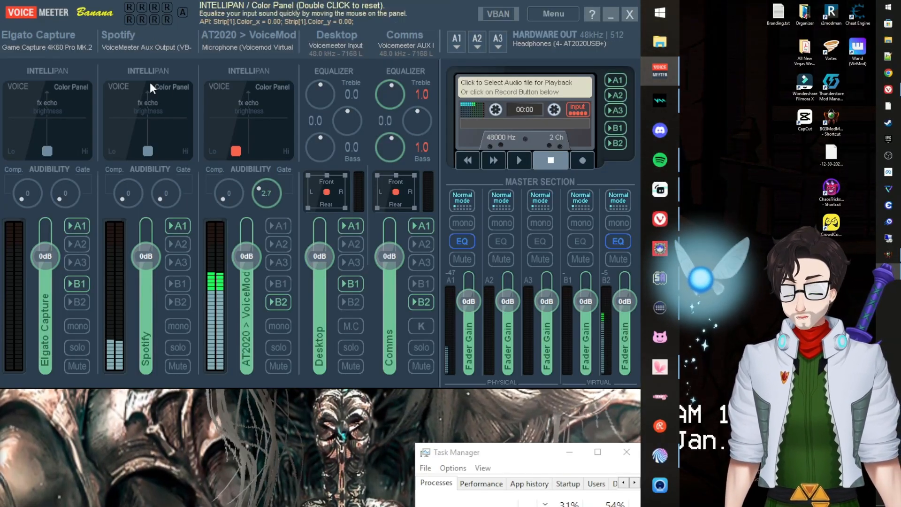
{"action": "right_click", "coordinate": [238, 33]}
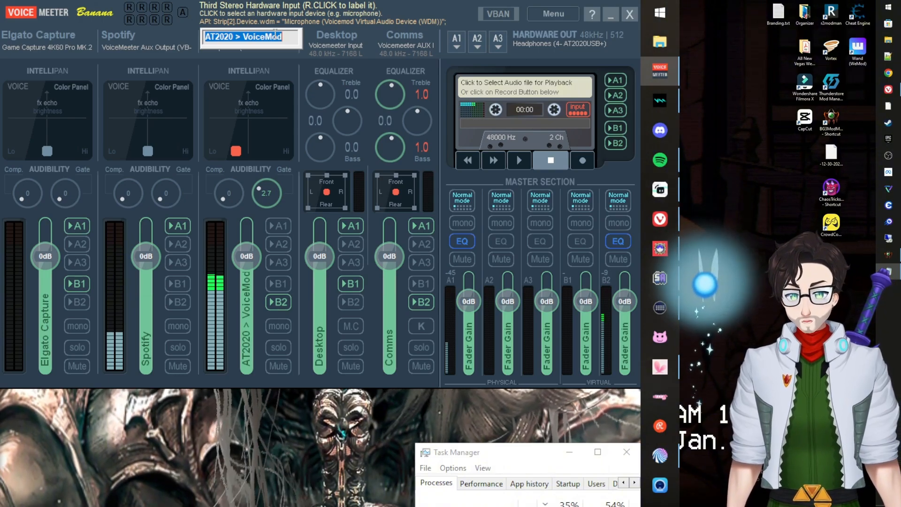
{"action": "key", "text": "Return"}
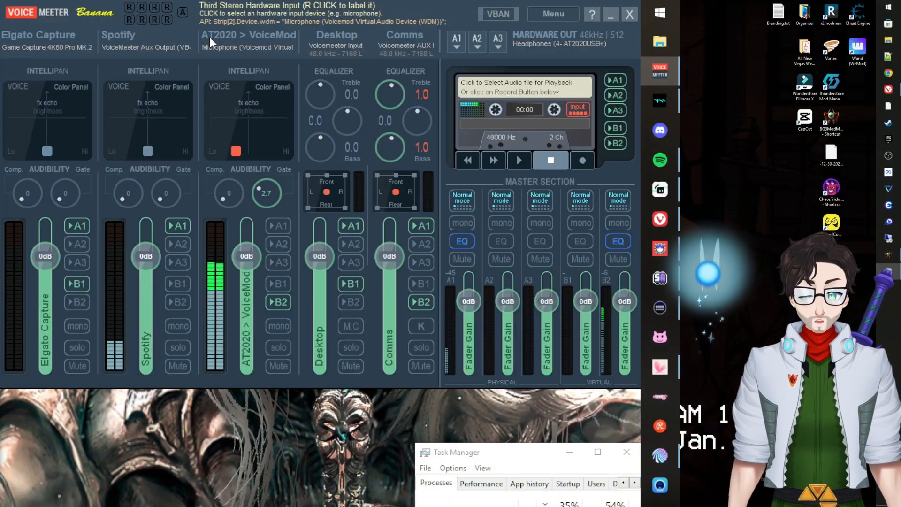
{"action": "left_click", "coordinate": [52, 47]}
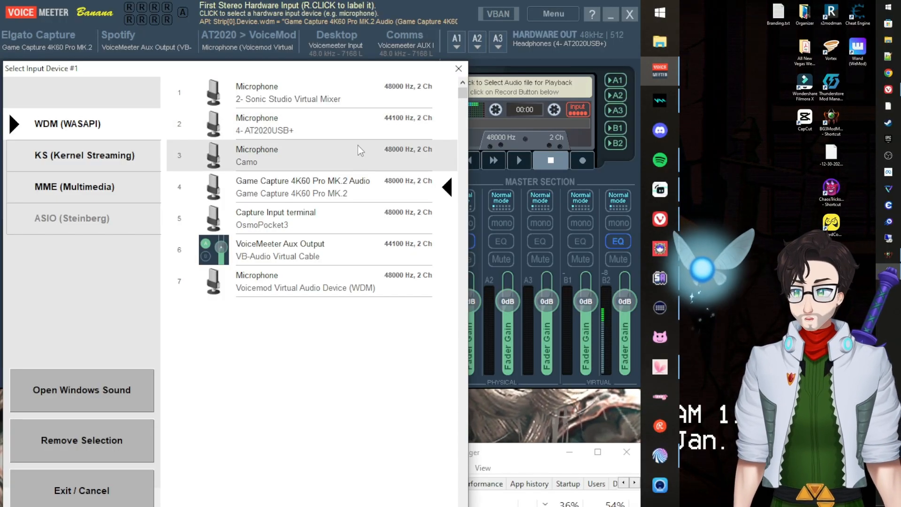
{"action": "left_click", "coordinate": [327, 188]}
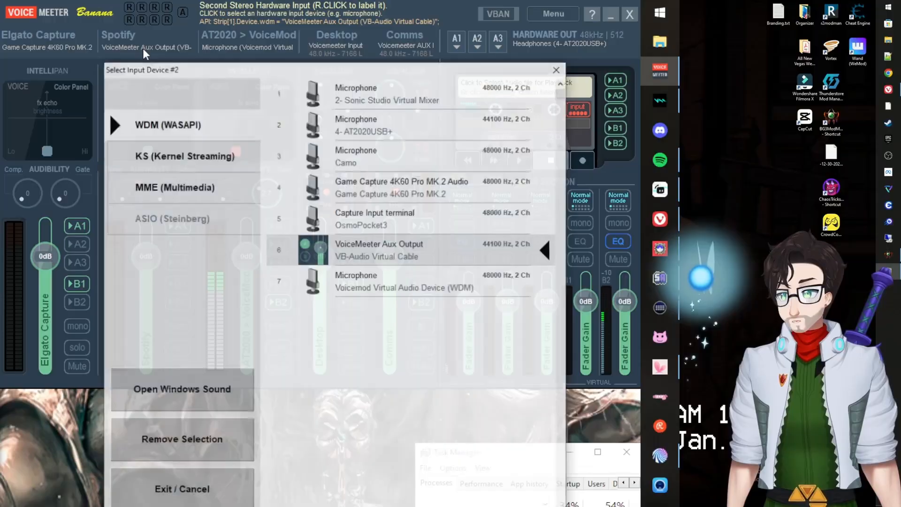
{"action": "left_click", "coordinate": [142, 47]}
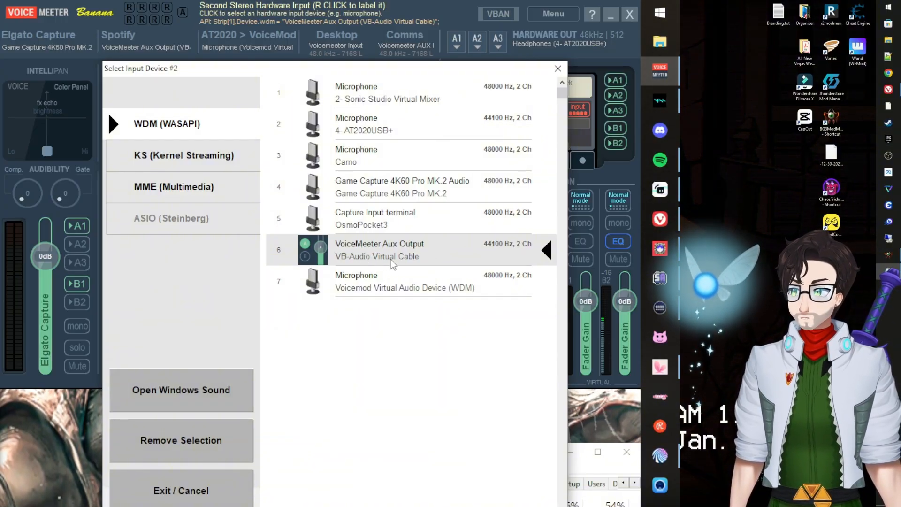
{"action": "left_click", "coordinate": [558, 69]}
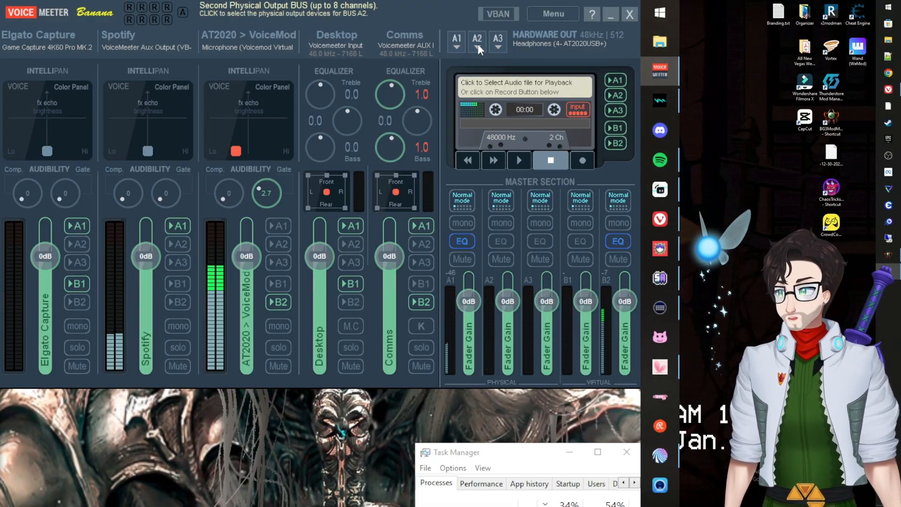
{"action": "left_click", "coordinate": [477, 44]}
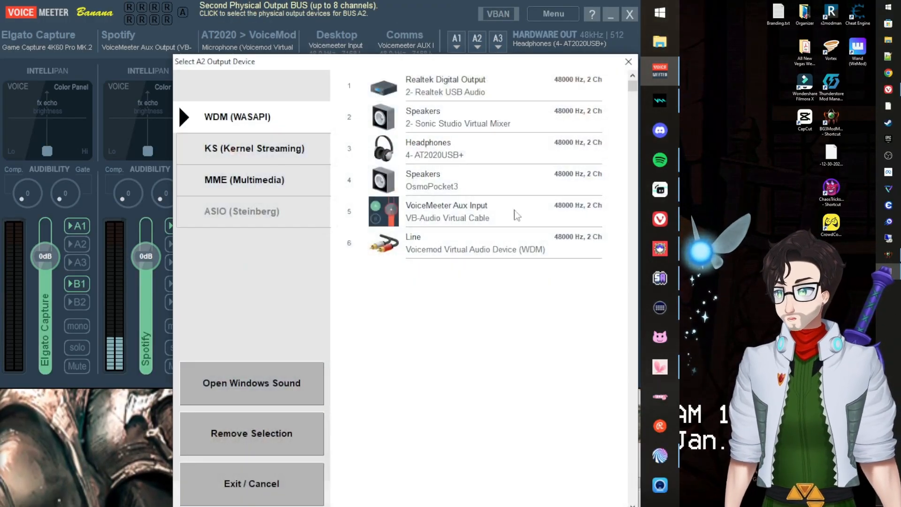
{"action": "left_click", "coordinate": [628, 68]}
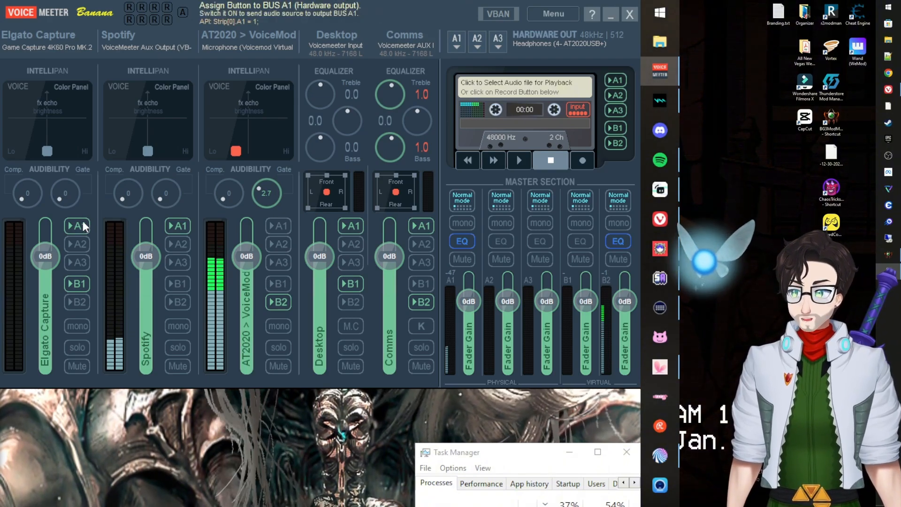
Send Elgato Capture to the first virtual output, and the AT2020 > VoiceMod mic to B2 only, not A1.
{"action": "left_click", "coordinate": [73, 283]}
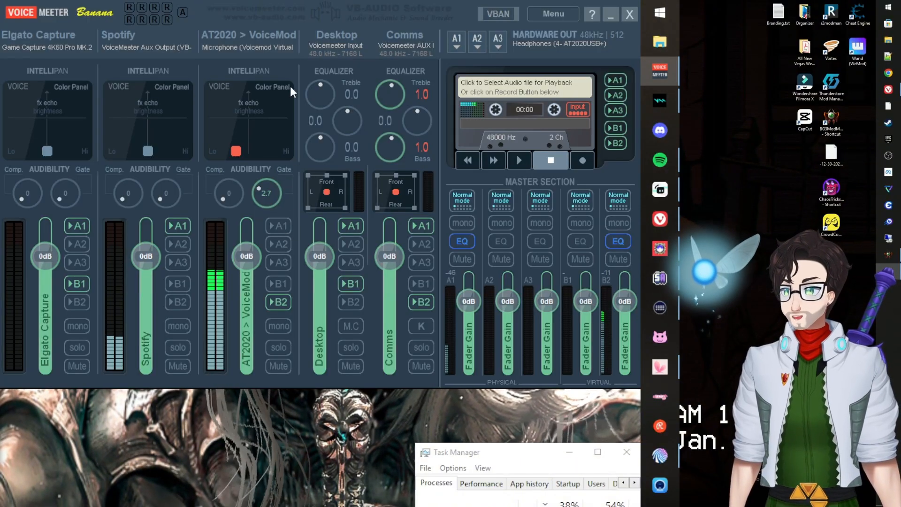
{"action": "left_click", "coordinate": [276, 301]}
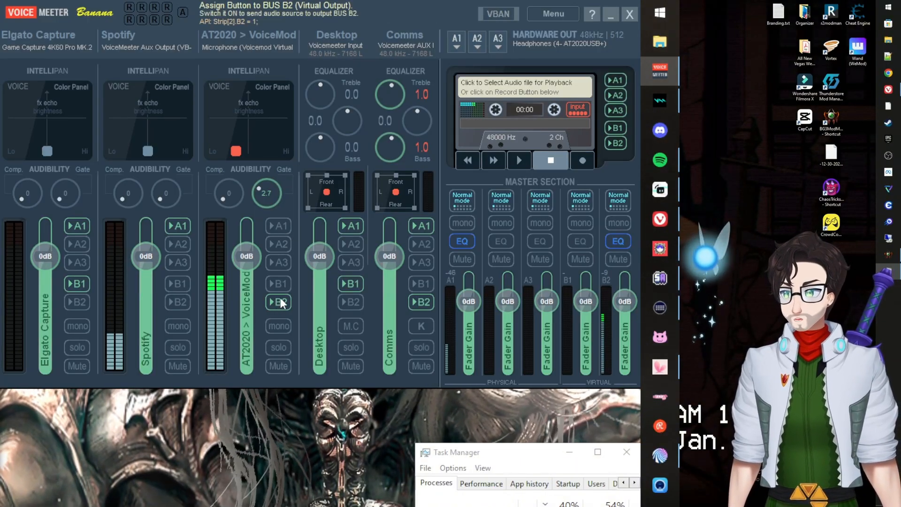
{"action": "left_click", "coordinate": [283, 227]}
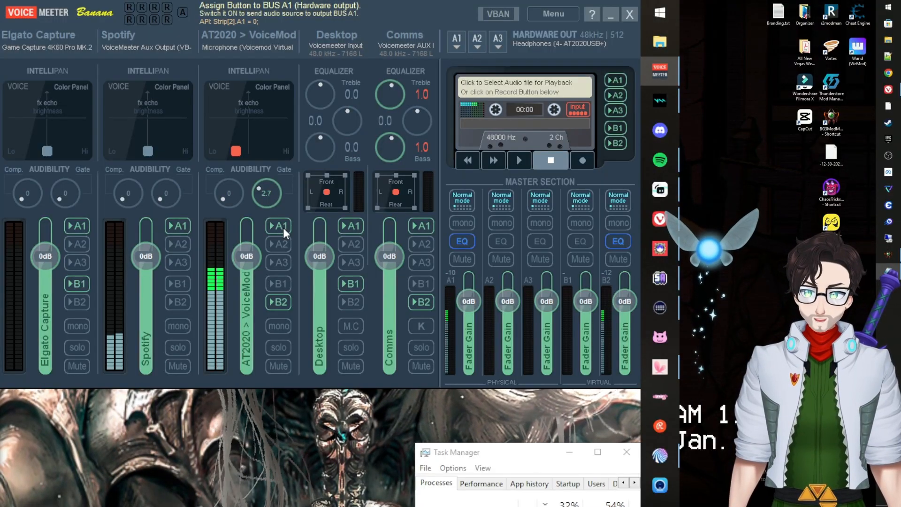
{"action": "left_click", "coordinate": [283, 227]}
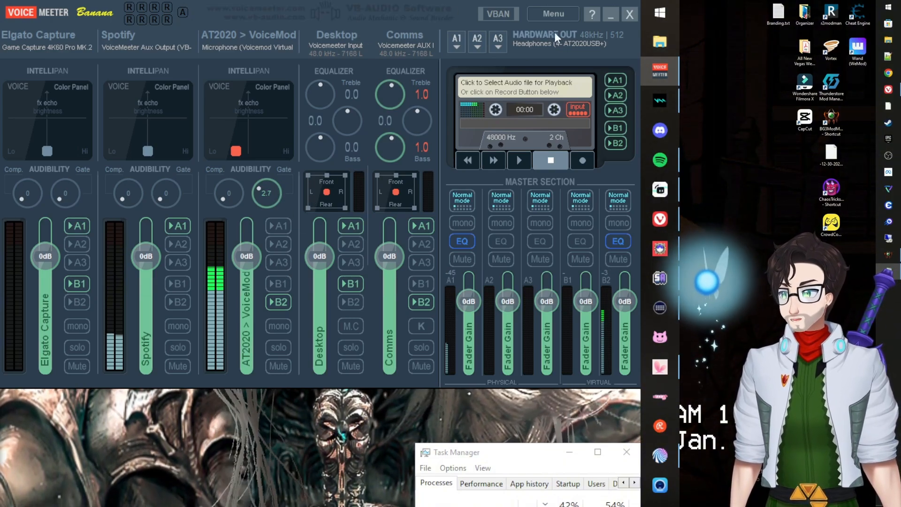
{"action": "left_click", "coordinate": [546, 13]}
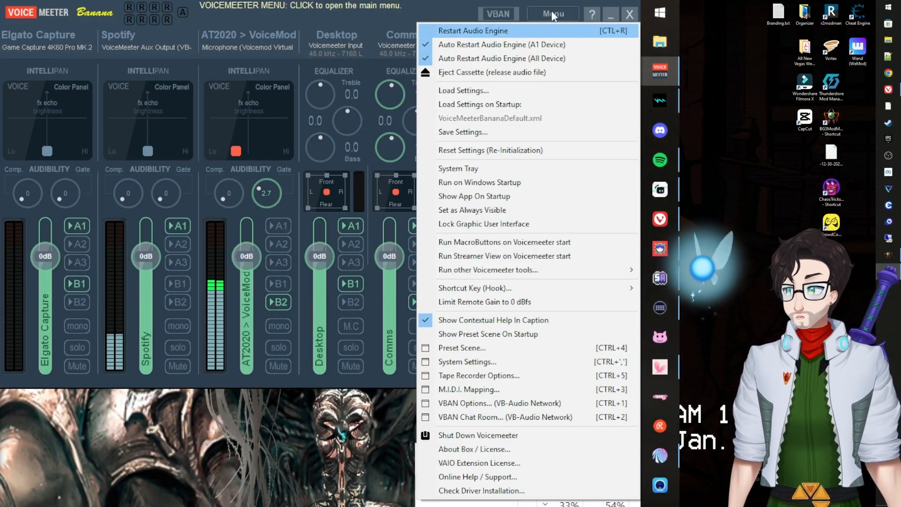
Close Voicemeeter's menu, drag the mixer off the bottom of the screen, and switch to OBS Studio.
{"action": "left_click", "coordinate": [551, 14]}
{"action": "left_click", "coordinate": [441, 9]}
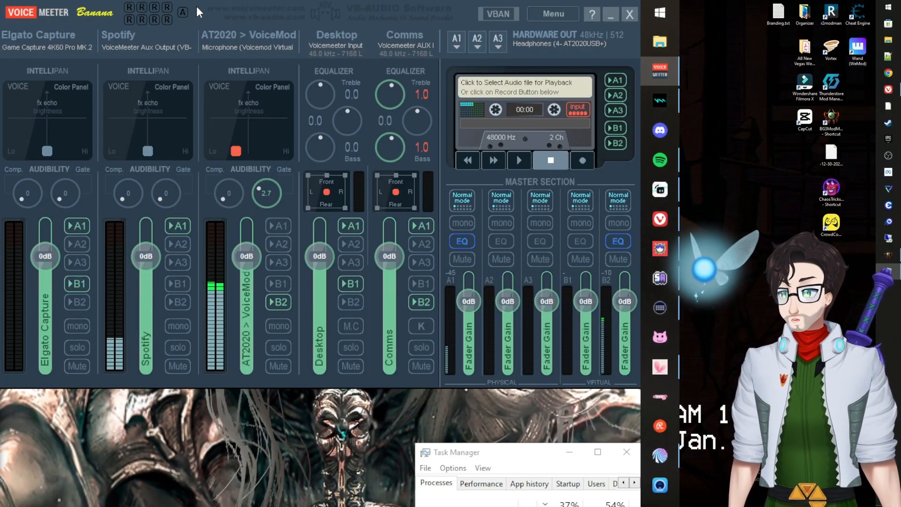
{"action": "left_click_drag", "start_coordinate": [196, 7], "coordinate": [201, 506]}
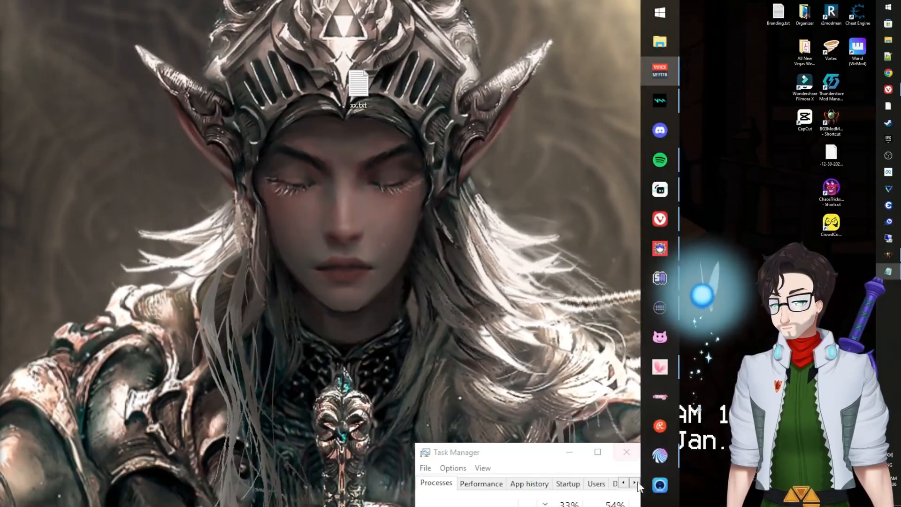
{"action": "key", "text": "alt+Tab"}
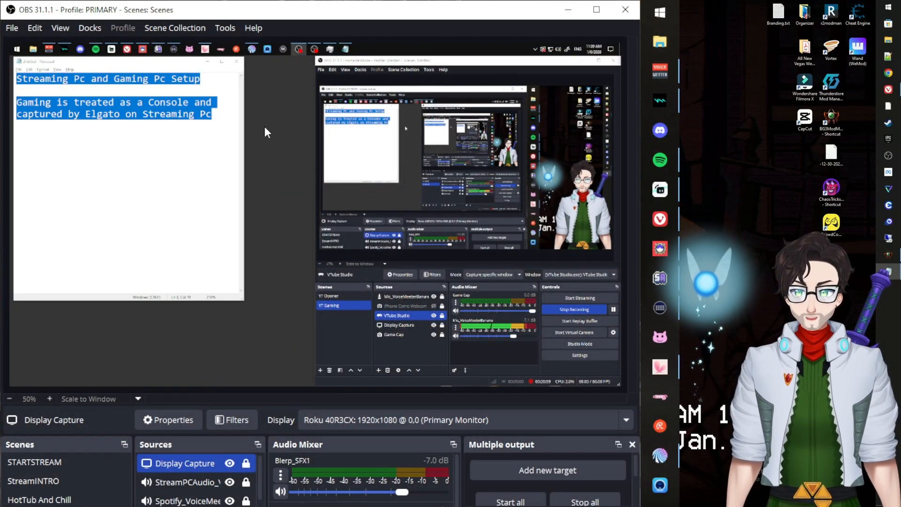
Untick Enable Preview in the preview's context menu so the canvas reads 'Preview is currently disabled'.
{"action": "right_click", "coordinate": [281, 143]}
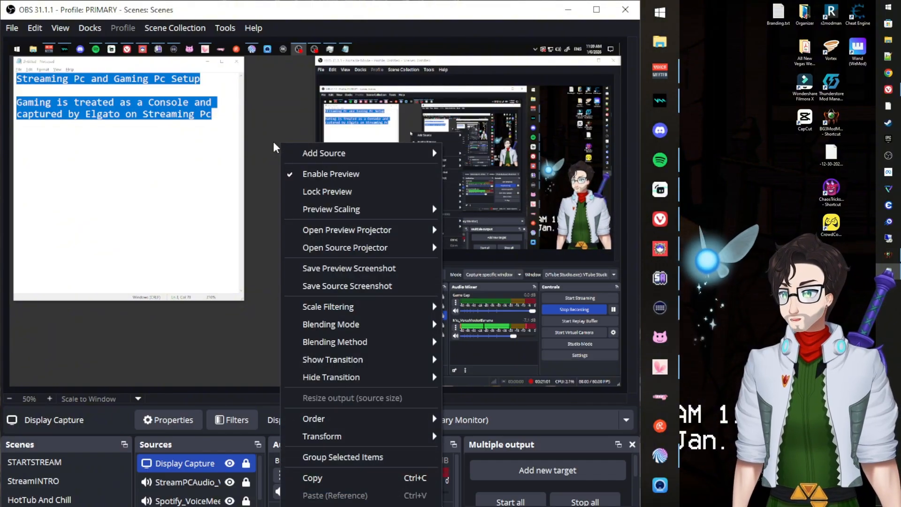
{"action": "mouse_move", "coordinate": [342, 152]}
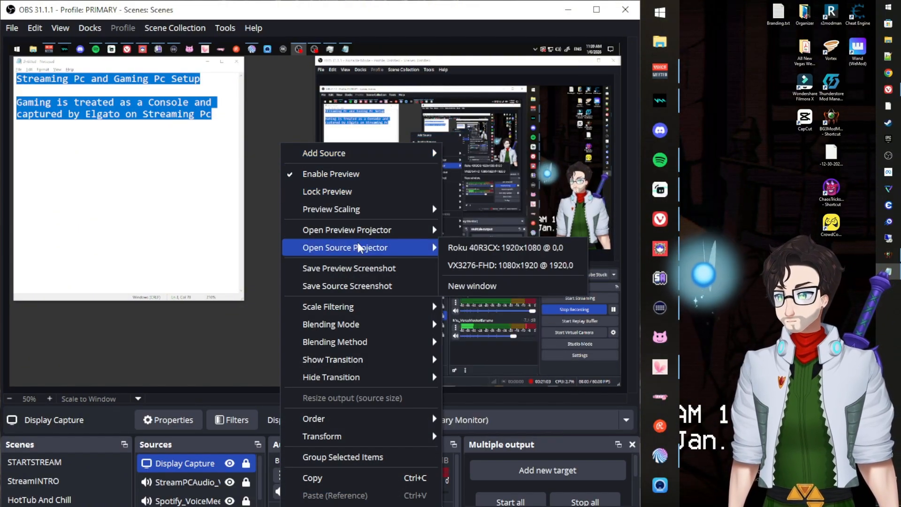
{"action": "mouse_move", "coordinate": [343, 422]}
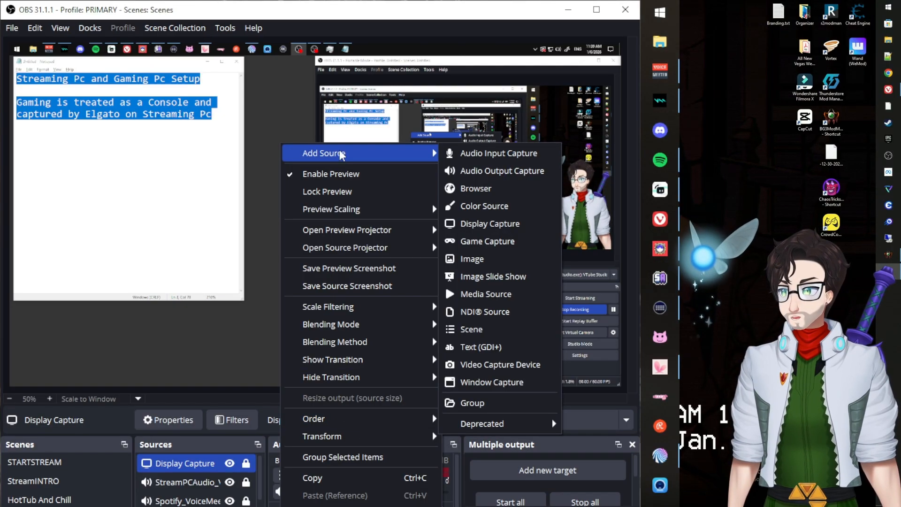
{"action": "left_click", "coordinate": [331, 174]}
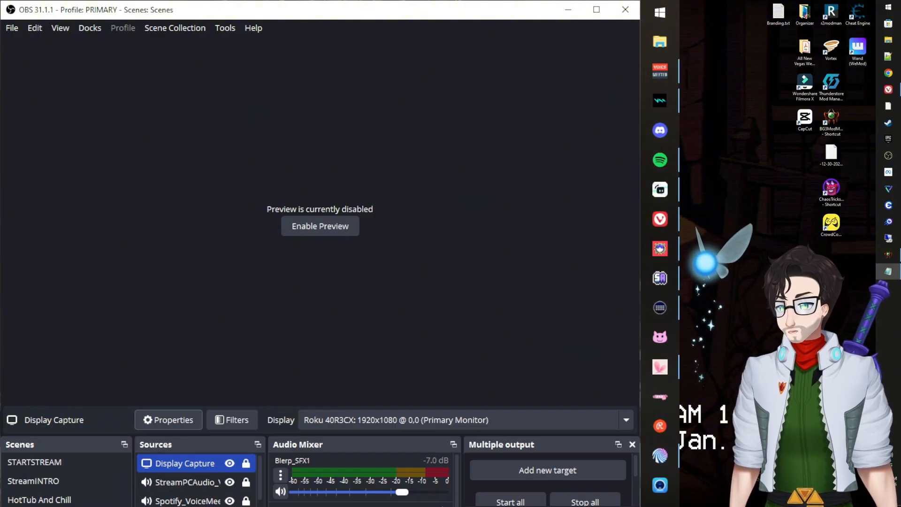
Drag the OBS window's bottom edge up so the scene, source, mixer and control docks fit on screen.
{"action": "mouse_move", "coordinate": [315, 506]}
{"action": "left_mouse_down"}
{"action": "mouse_move", "coordinate": [314, 489]}
{"action": "mouse_move", "coordinate": [318, 506]}
{"action": "left_mouse_up"}
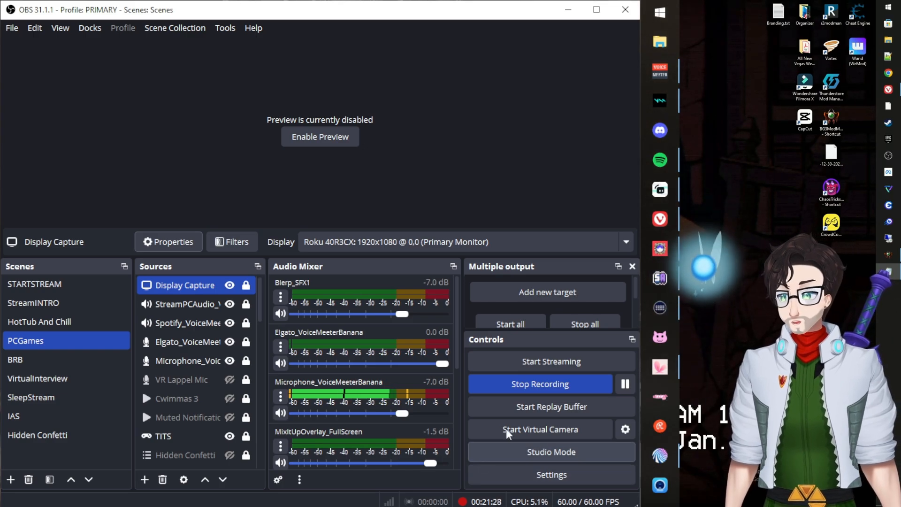
{"action": "left_click", "coordinate": [505, 475]}
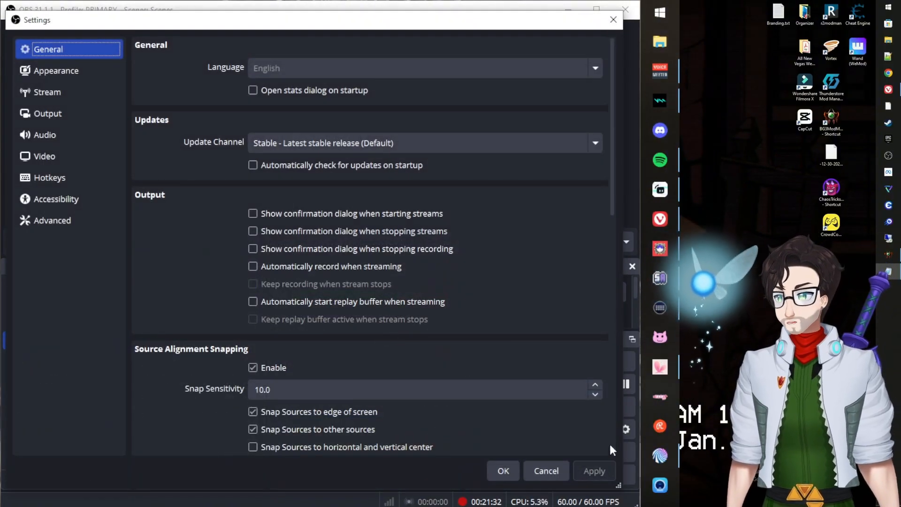
{"action": "left_click", "coordinate": [81, 132]}
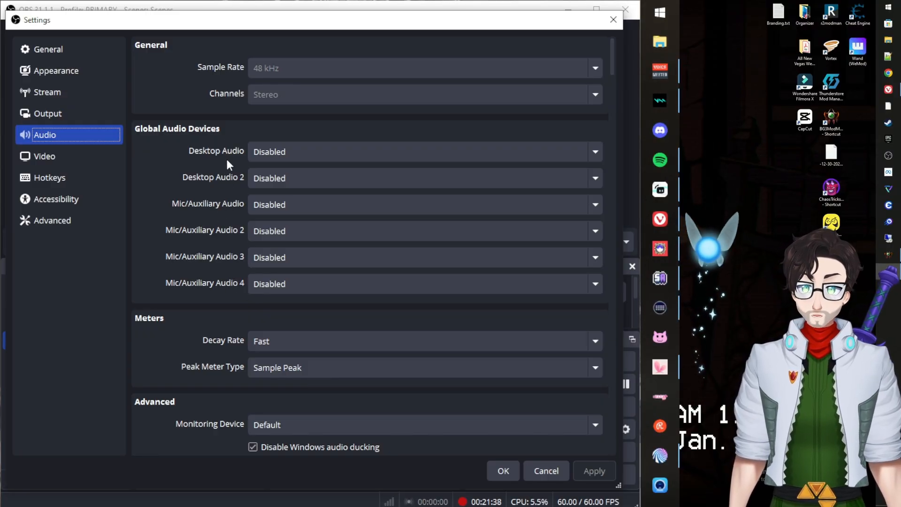
{"action": "left_click", "coordinate": [501, 469]}
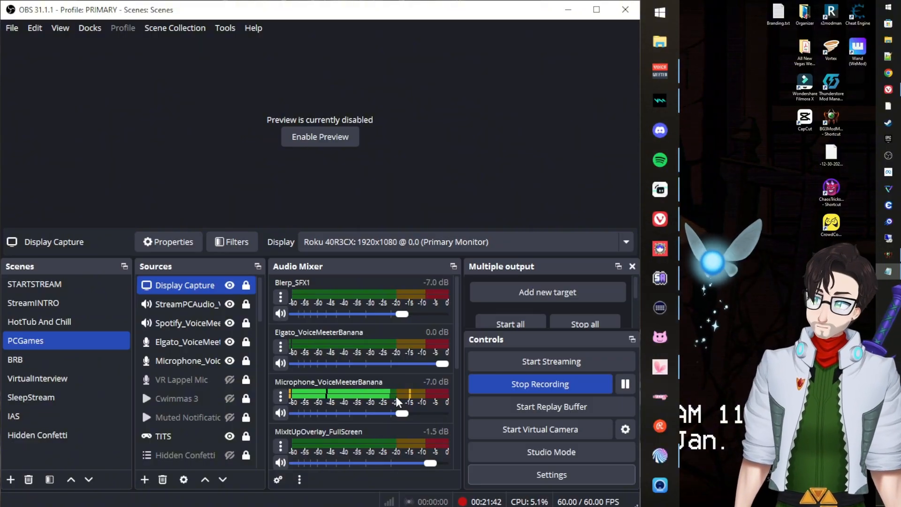
Select Microphone_VoiceMeeterBanana in Sources and confirm its Device reads Voicemeeter Out B2.
{"action": "left_click", "coordinate": [205, 365]}
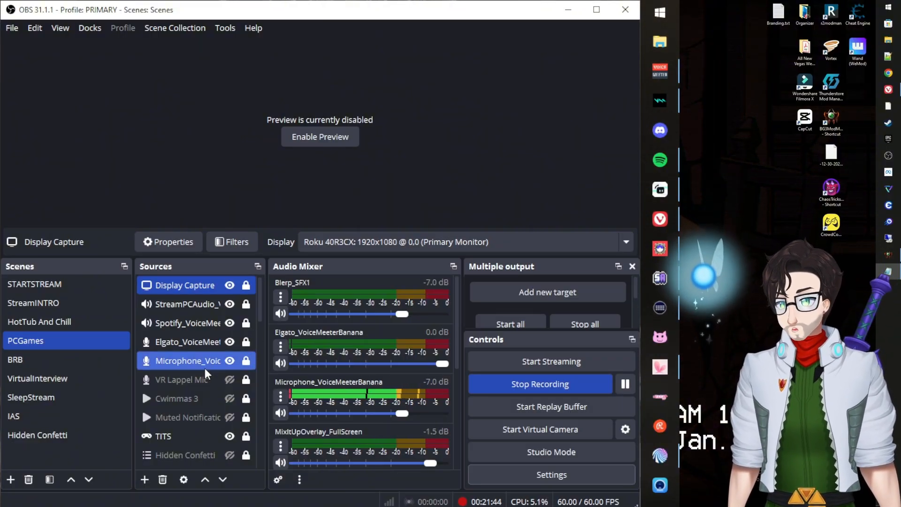
{"action": "scroll", "coordinate": [179, 368], "scroll_direction": "down", "scroll_amount": 2}
{"action": "left_click", "coordinate": [179, 368]}
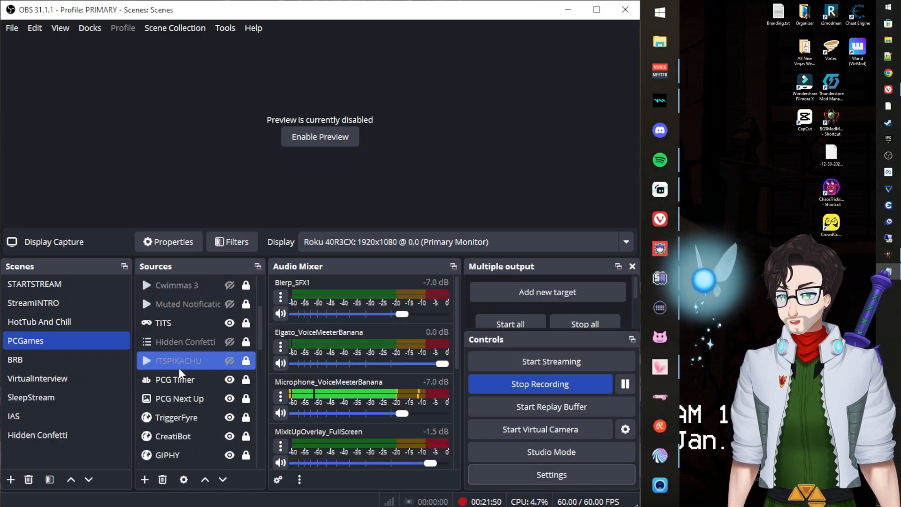
{"action": "scroll", "coordinate": [179, 368], "scroll_direction": "up", "scroll_amount": 2}
{"action": "left_click", "coordinate": [182, 361]}
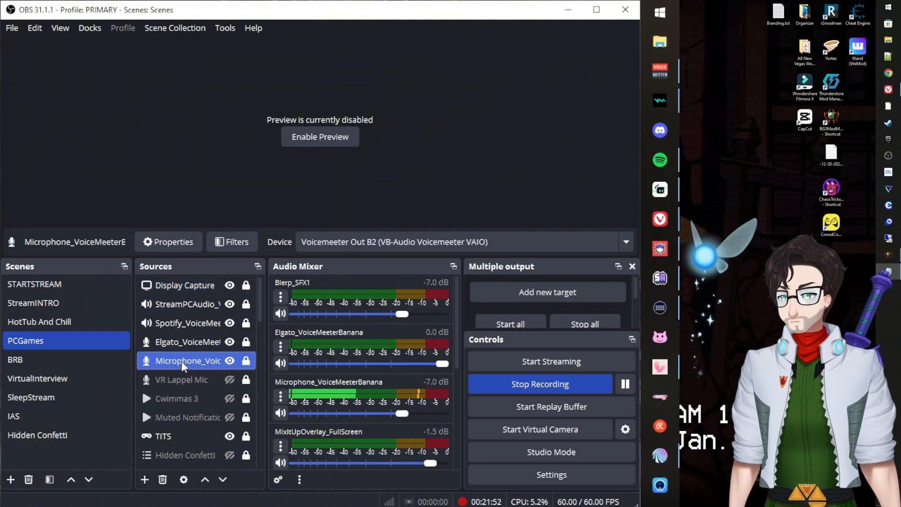
{"action": "right_click", "coordinate": [139, 342]}
{"action": "right_click", "coordinate": [139, 362]}
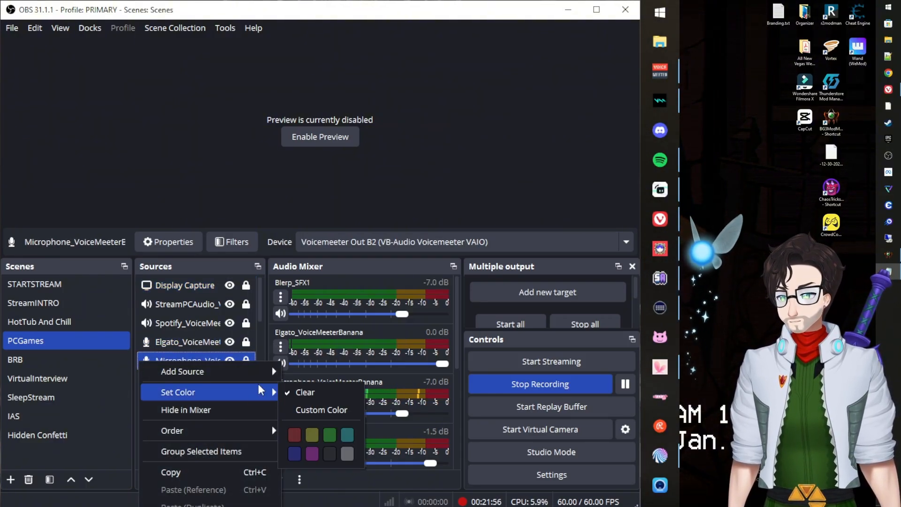
{"action": "mouse_move", "coordinate": [261, 374]}
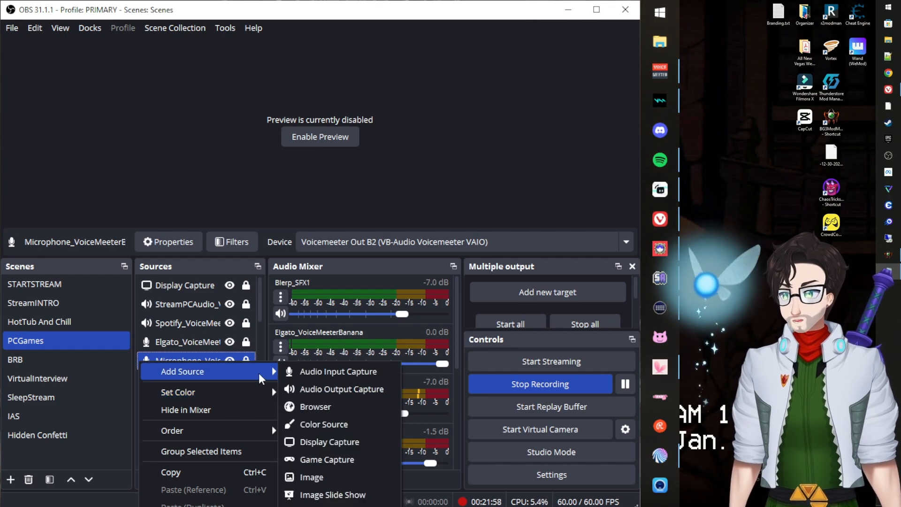
{"action": "left_click", "coordinate": [426, 140]}
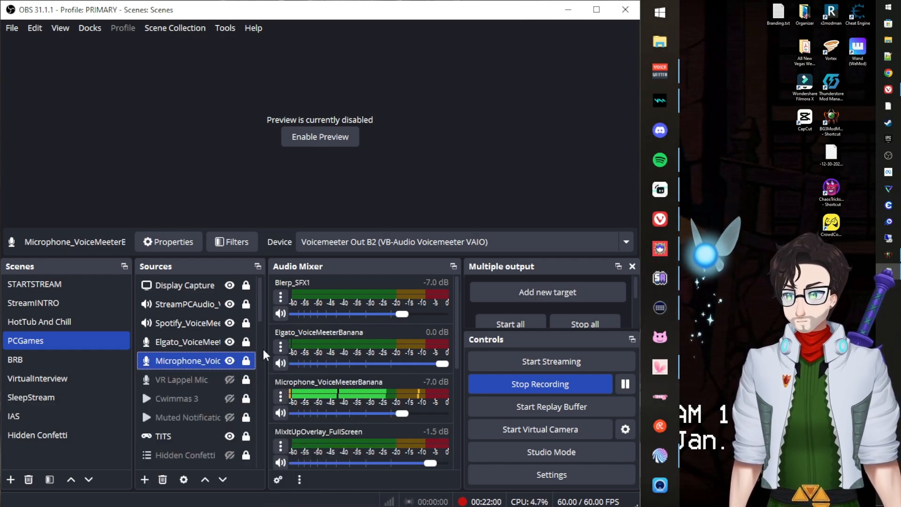
Open Microphone_VoiceMeeterBanana's properties, move the dialog aside, and drag Voicemeeter Banana back over OBS.
{"action": "double_click", "coordinate": [199, 363]}
{"action": "left_click_drag", "start_coordinate": [297, 47], "coordinate": [244, 32]}
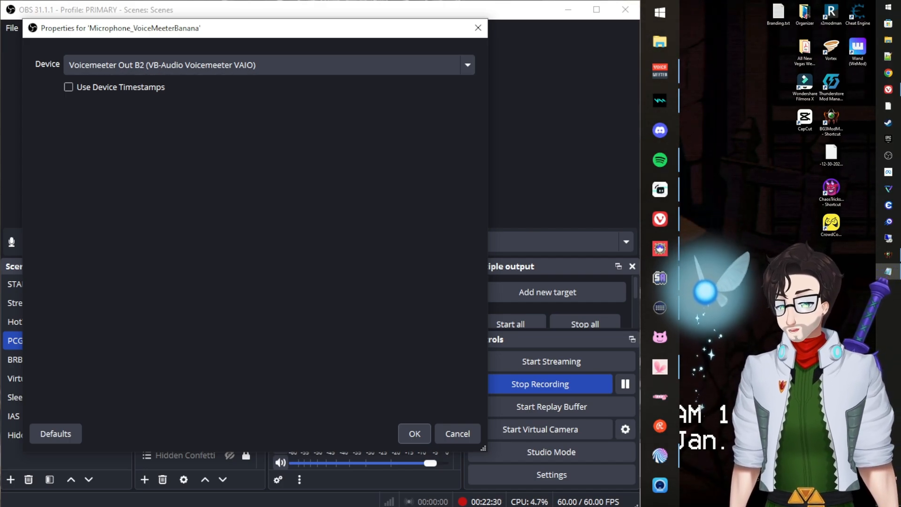
{"action": "left_click_drag", "start_coordinate": [201, 506], "coordinate": [201, 13]}
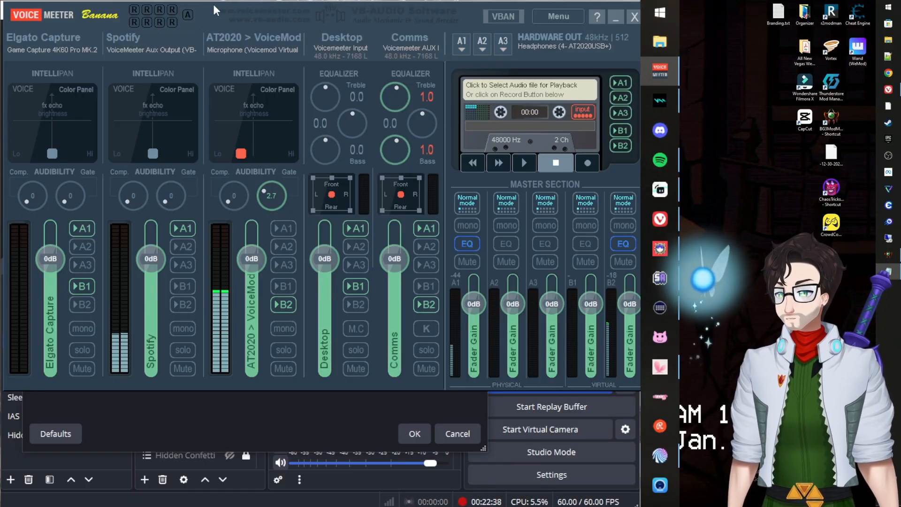
Move the Voicemeeter mixer off-screen and back to compare it with the Voicemeeter Out B2 properties.
{"action": "left_click_drag", "start_coordinate": [213, 4], "coordinate": [213, 506]}
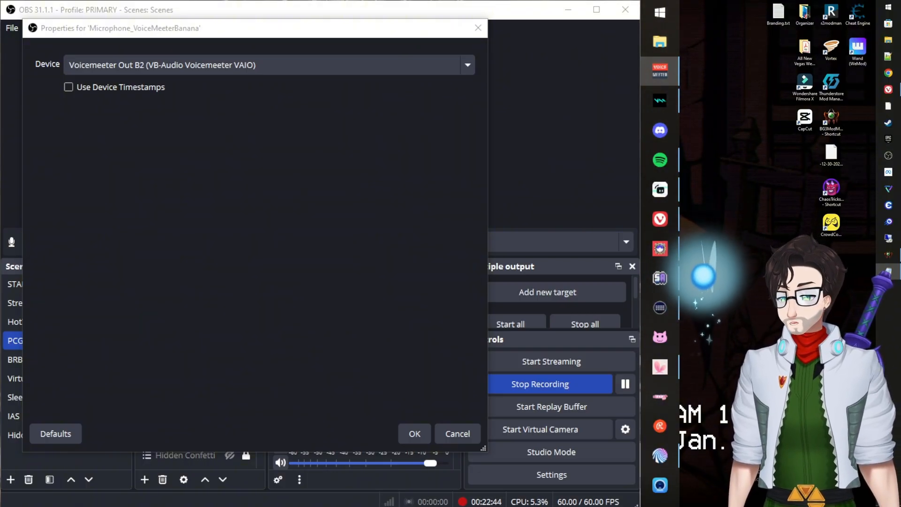
{"action": "left_click_drag", "start_coordinate": [213, 506], "coordinate": [191, 12]}
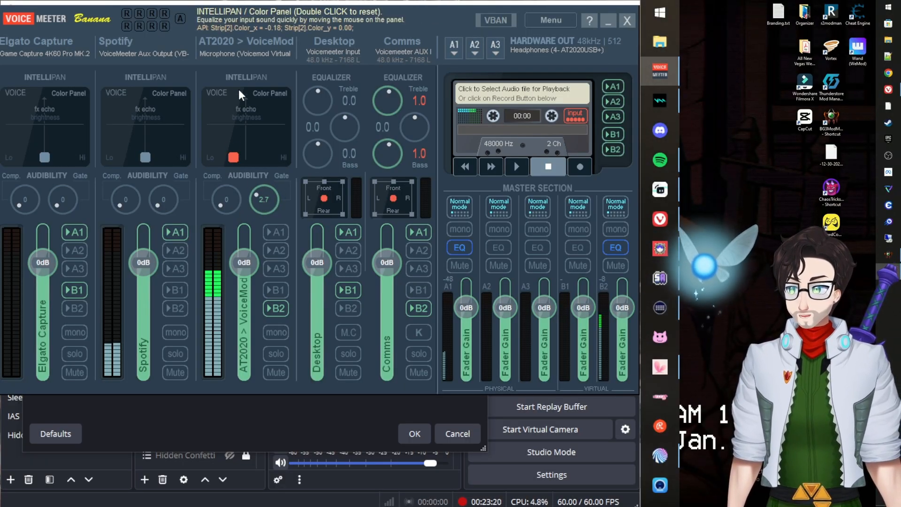
{"action": "left_click_drag", "start_coordinate": [210, 20], "coordinate": [187, 506]}
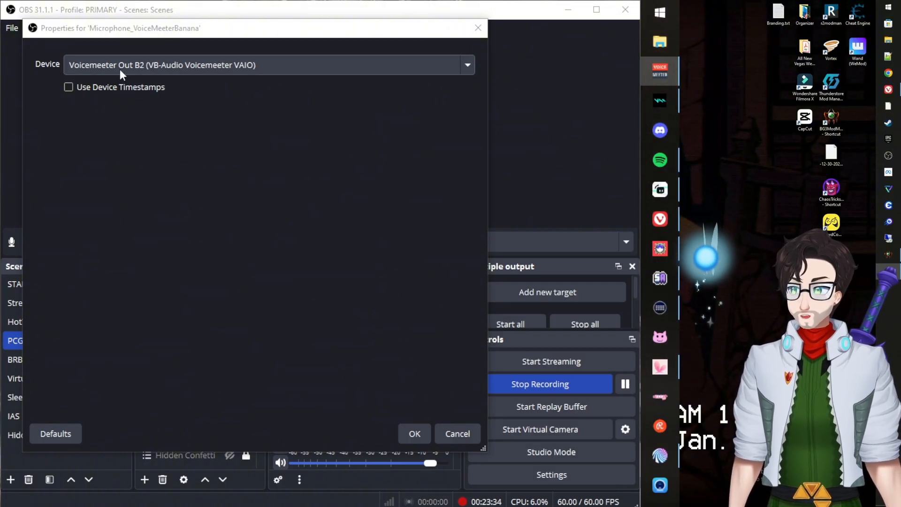
Cancel the microphone properties dialog and open the Microphone_VoiceMeeterBanana mixer channel's options.
{"action": "left_click", "coordinate": [137, 30]}
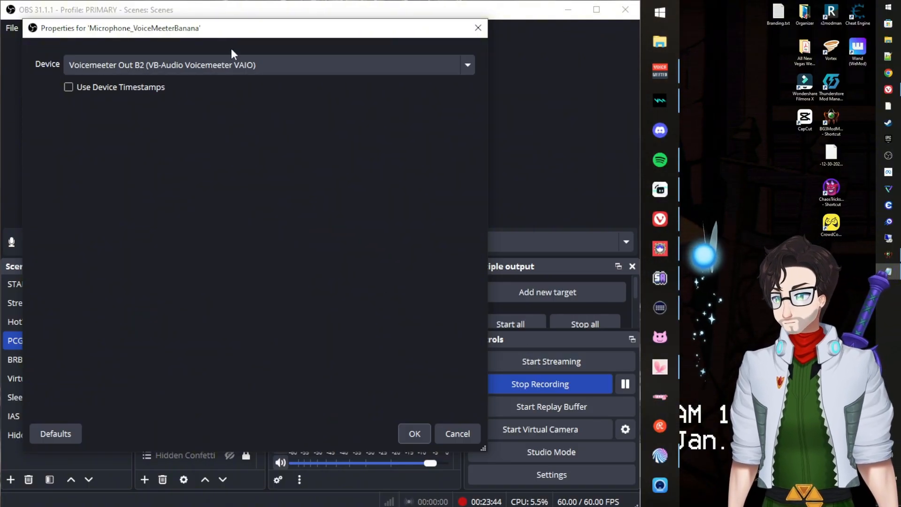
{"action": "left_click", "coordinate": [455, 435]}
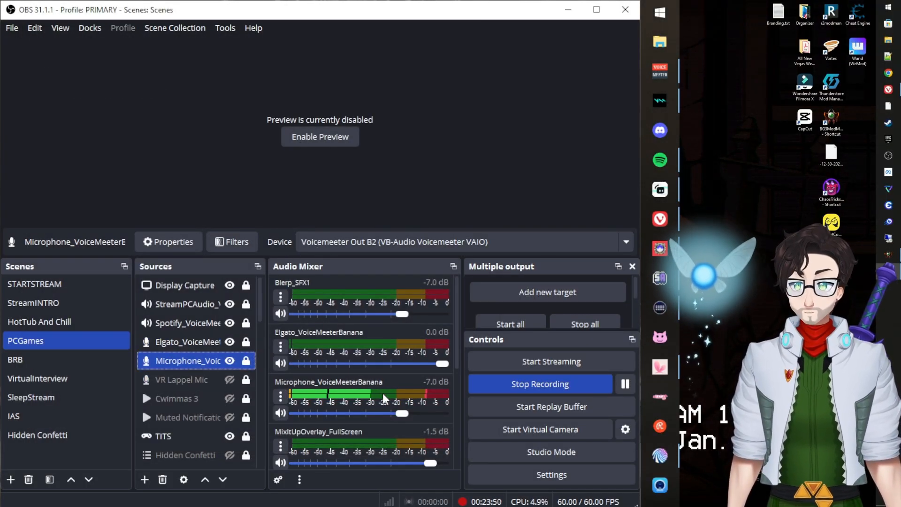
{"action": "left_click", "coordinate": [283, 397]}
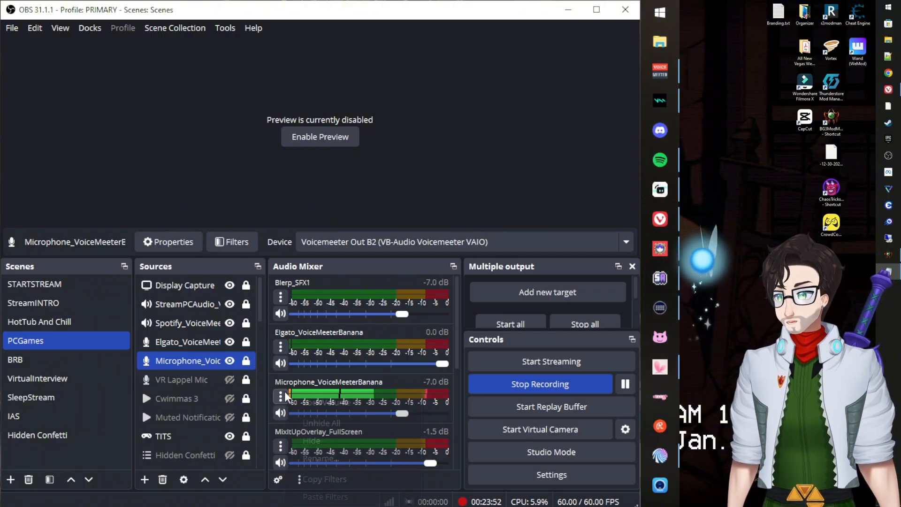
{"action": "left_click", "coordinate": [314, 323]}
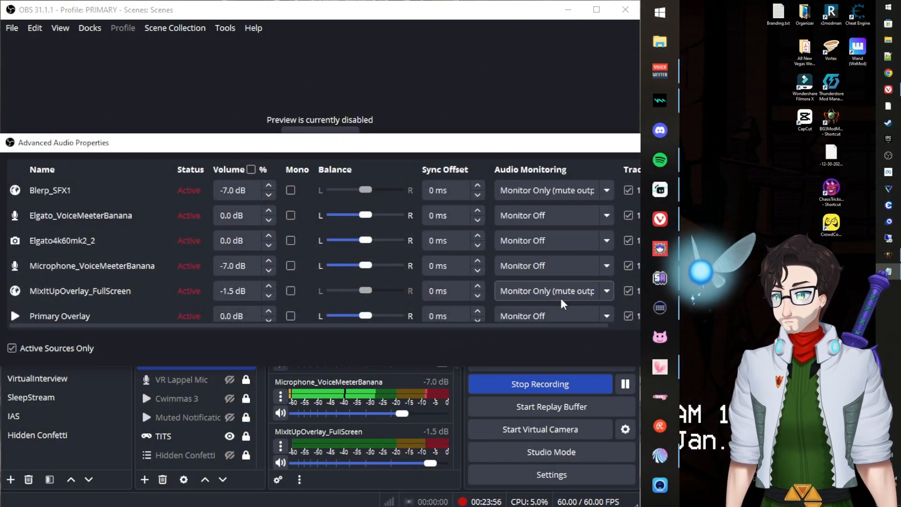
{"action": "left_click", "coordinate": [550, 270]}
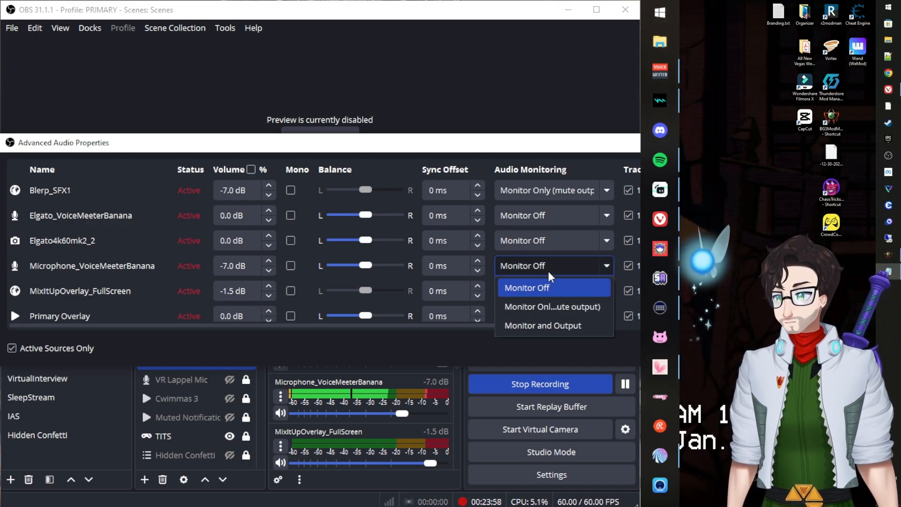
{"action": "left_click", "coordinate": [565, 325]}
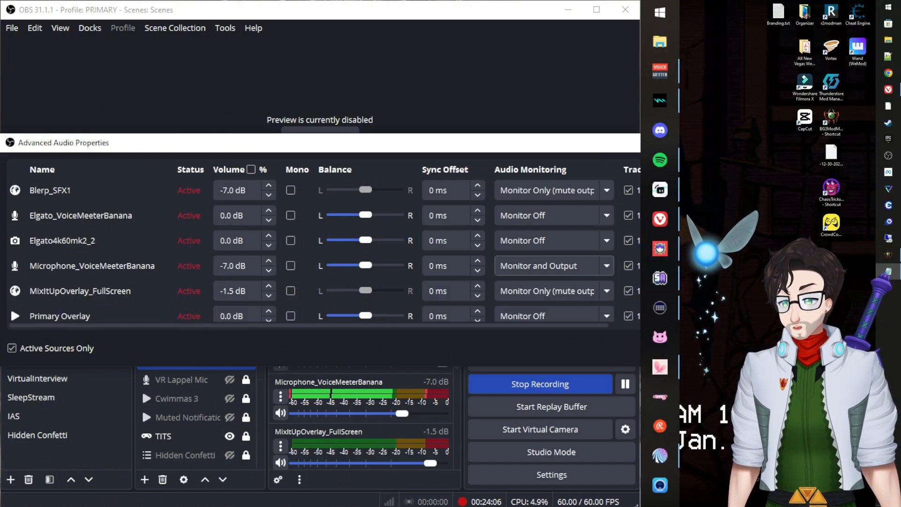
{"action": "key", "text": "alt+Tab"}
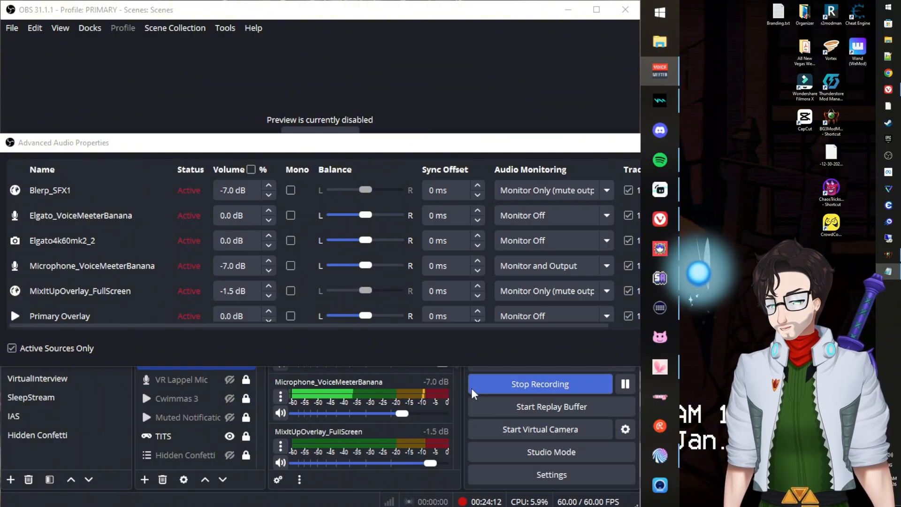
{"action": "left_click", "coordinate": [564, 267]}
{"action": "left_click", "coordinate": [523, 288]}
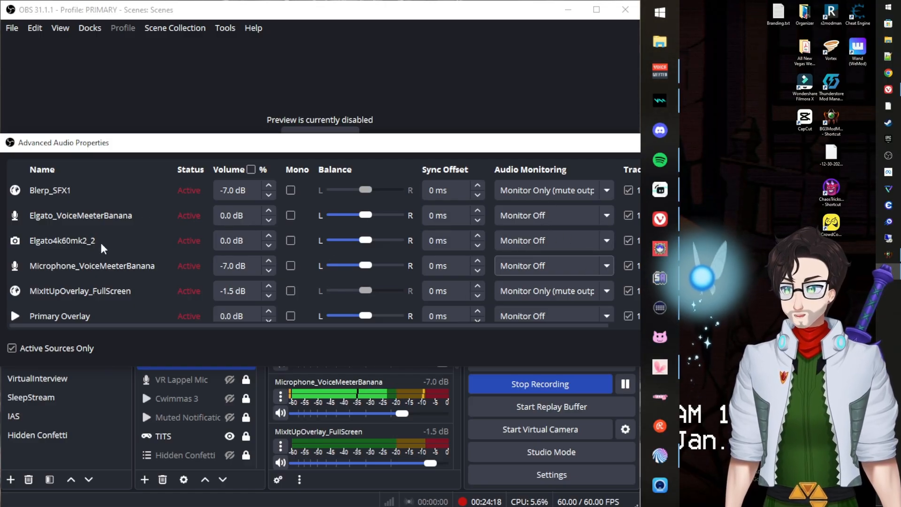
{"action": "left_click_drag", "start_coordinate": [565, 146], "coordinate": [484, 212]}
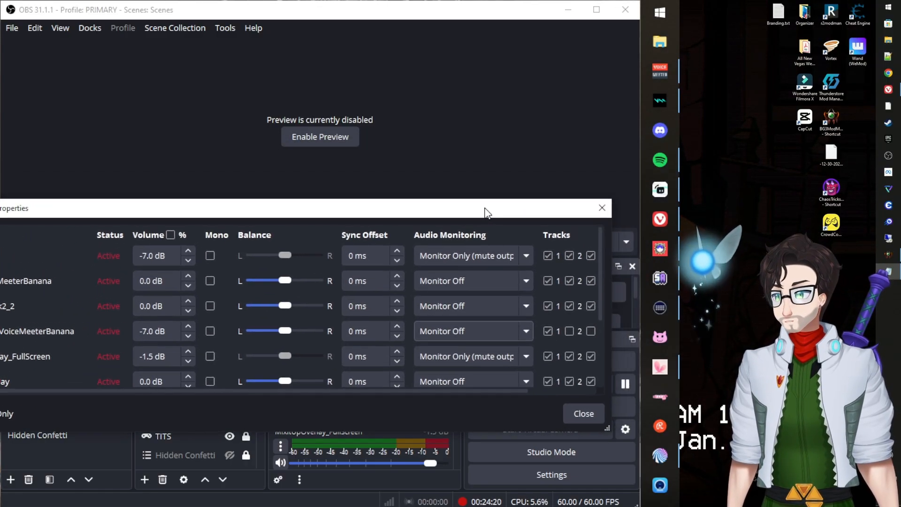
{"action": "left_click", "coordinate": [581, 414]}
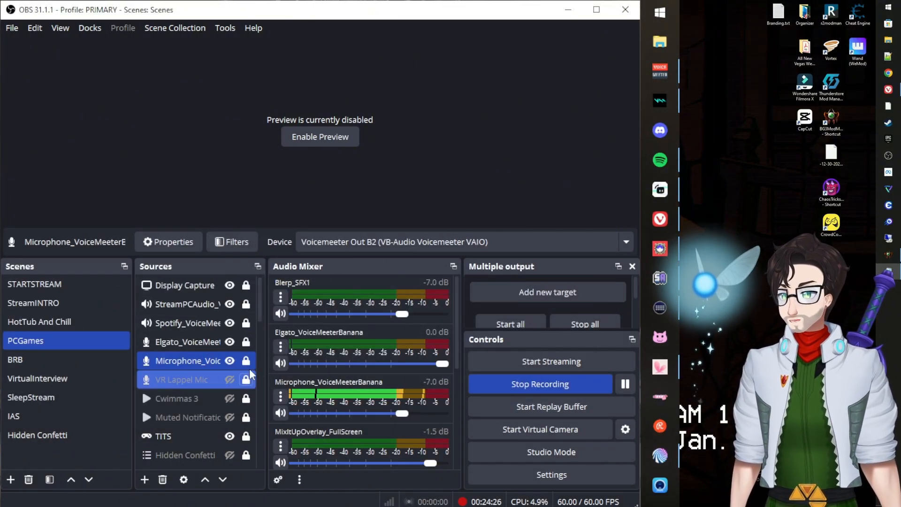
Open Elgato_VoiceMeeterBanana's properties, showing Voicemeeter Out B1, and switch over to Voicemeeter Banana.
{"action": "left_click", "coordinate": [141, 344]}
{"action": "right_click", "coordinate": [140, 346]}
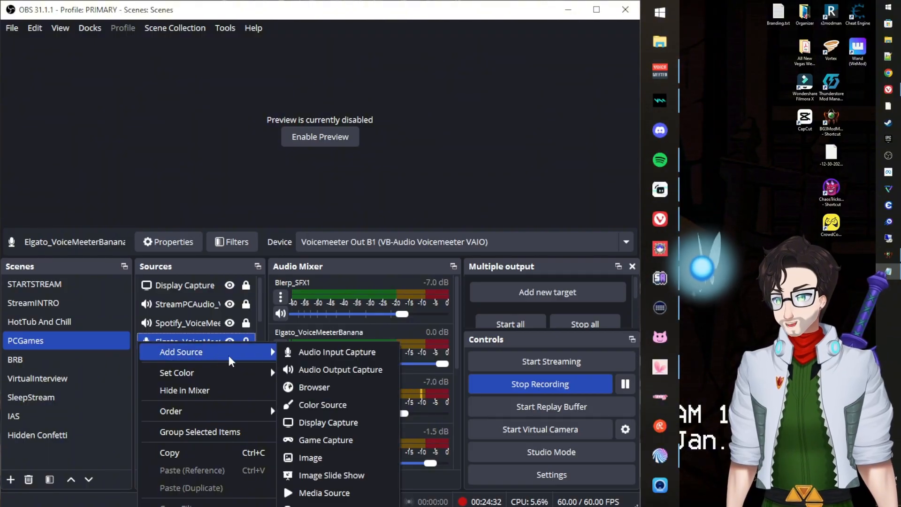
{"action": "left_click", "coordinate": [191, 342]}
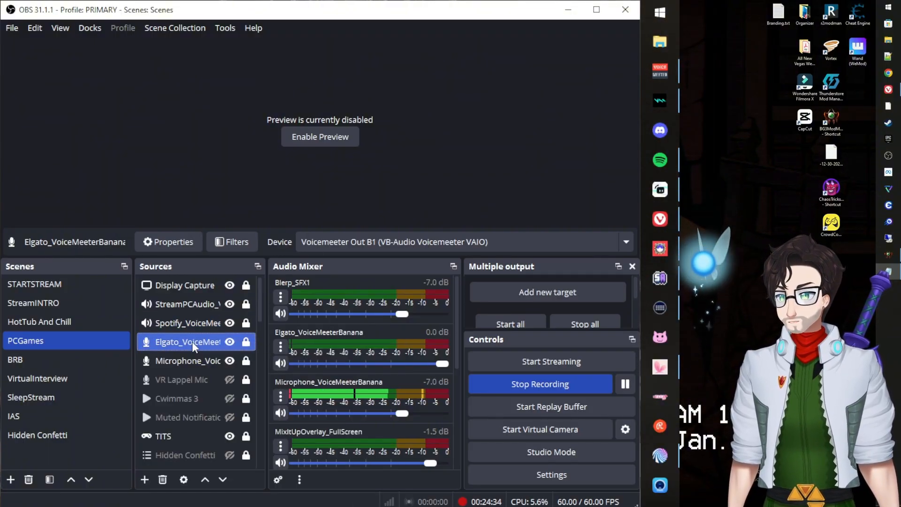
{"action": "double_click", "coordinate": [191, 341]}
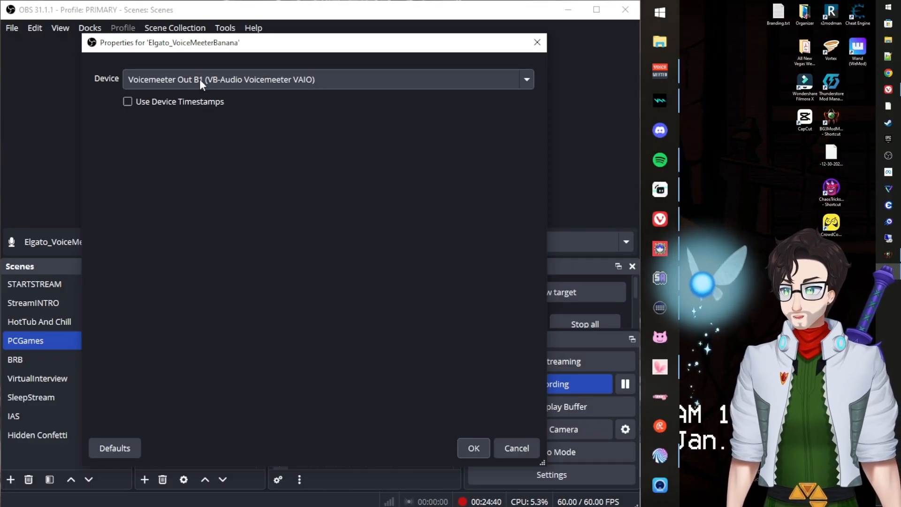
{"action": "key", "text": "alt+Tab"}
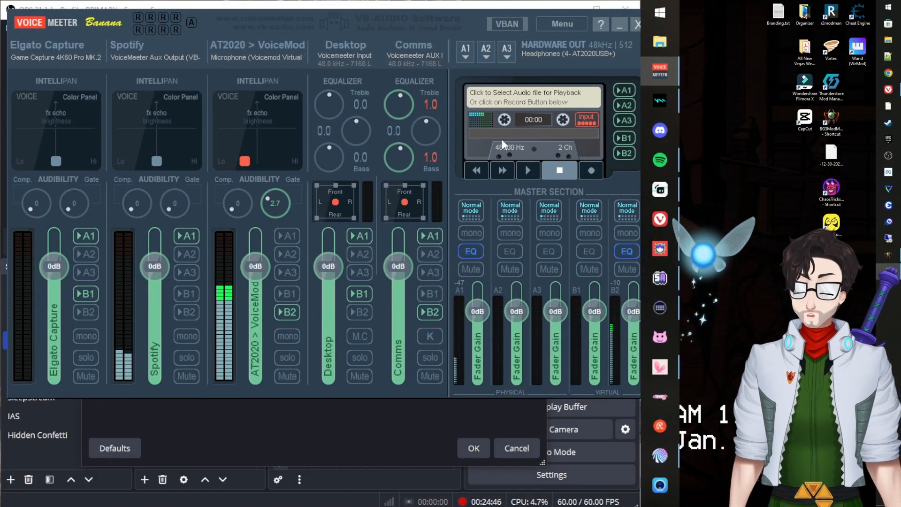
Drag the Voicemeeter window off the bottom of the screen to reveal the Elgato properties again.
{"action": "left_click_drag", "start_coordinate": [211, 18], "coordinate": [221, 506]}
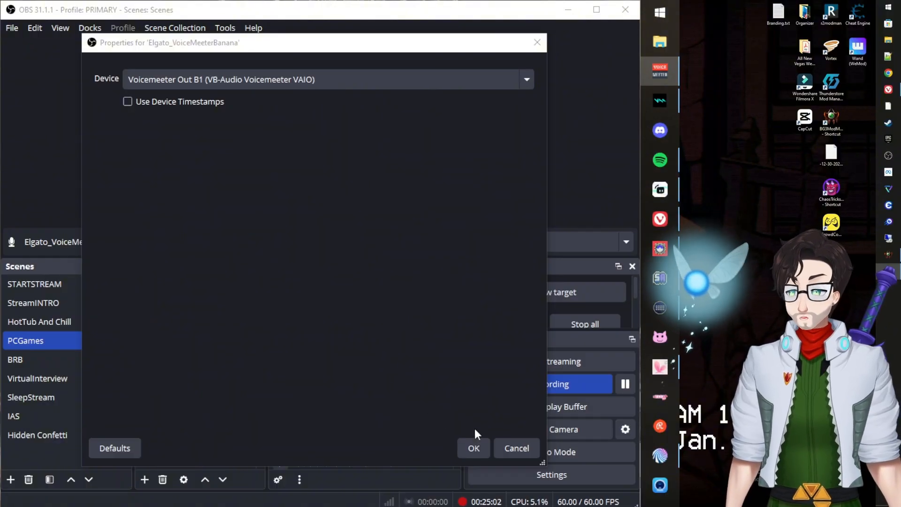
Close the Elgato properties with Out B1 kept, and bring up the StreamPCAudio source's options.
{"action": "left_click", "coordinate": [512, 447]}
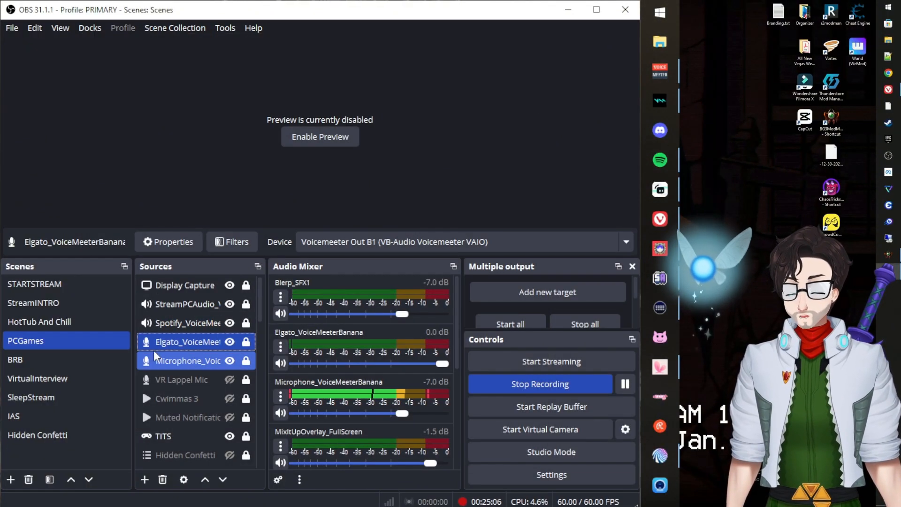
{"action": "right_click", "coordinate": [137, 305]}
{"action": "mouse_move", "coordinate": [159, 319]}
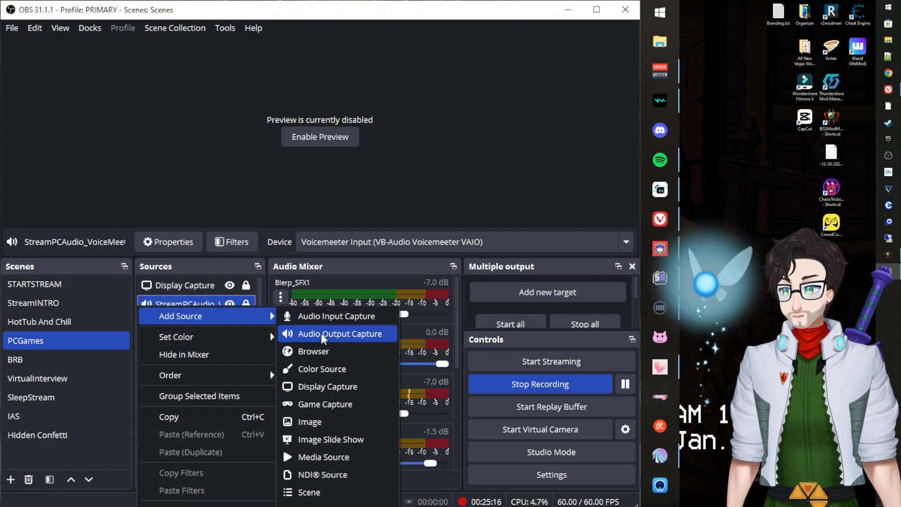
Open Spotify_VoiceMeeterBanana's properties, showing VoiceMeeter Aux Input as its device.
{"action": "left_click", "coordinate": [197, 147]}
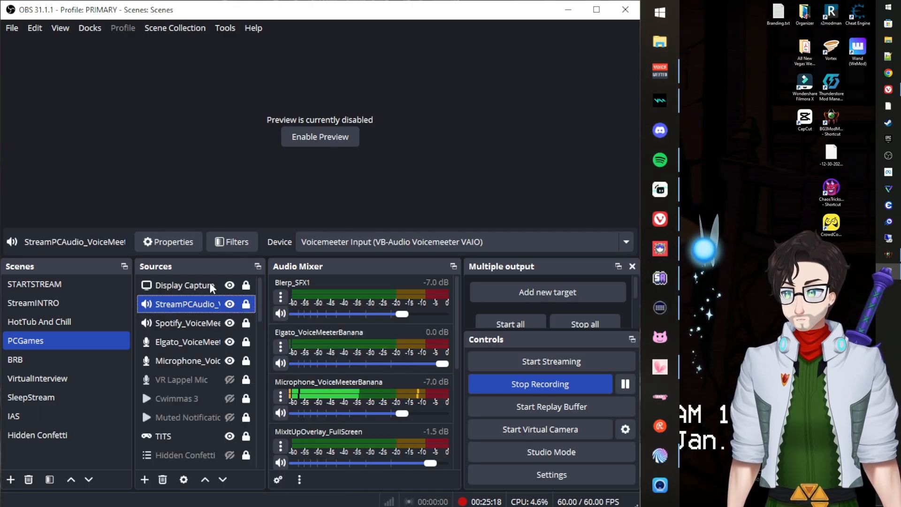
{"action": "left_click", "coordinate": [185, 324], "text": "ctrl"}
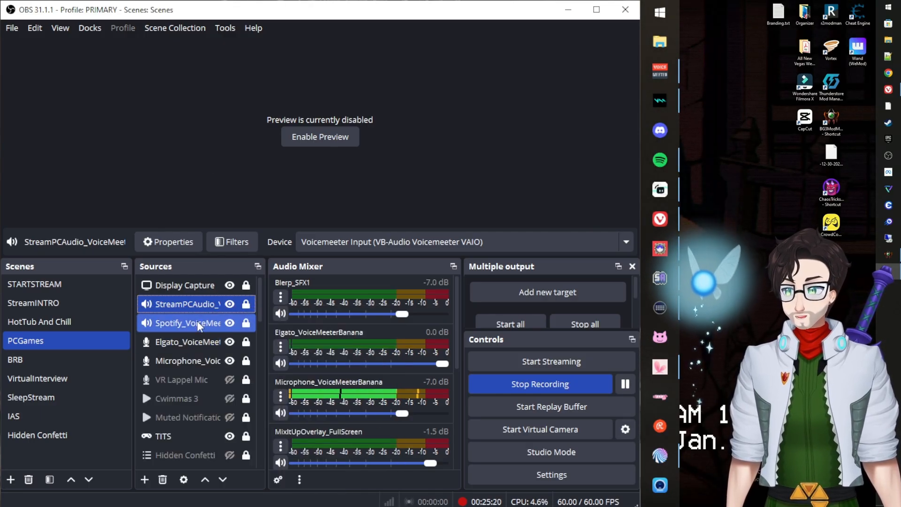
{"action": "double_click", "coordinate": [197, 321]}
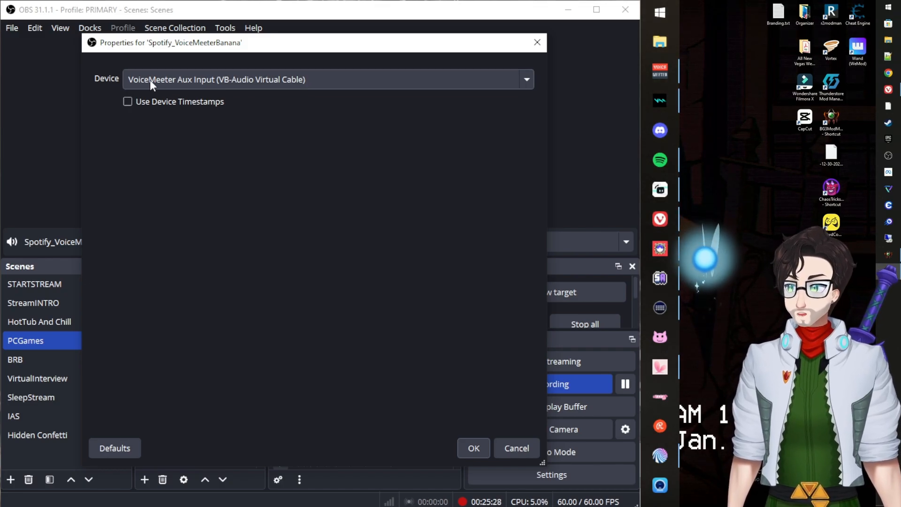
Check the Spotify device list and close its properties with VoiceMeeter Aux Input unchanged.
{"action": "left_click", "coordinate": [206, 77]}
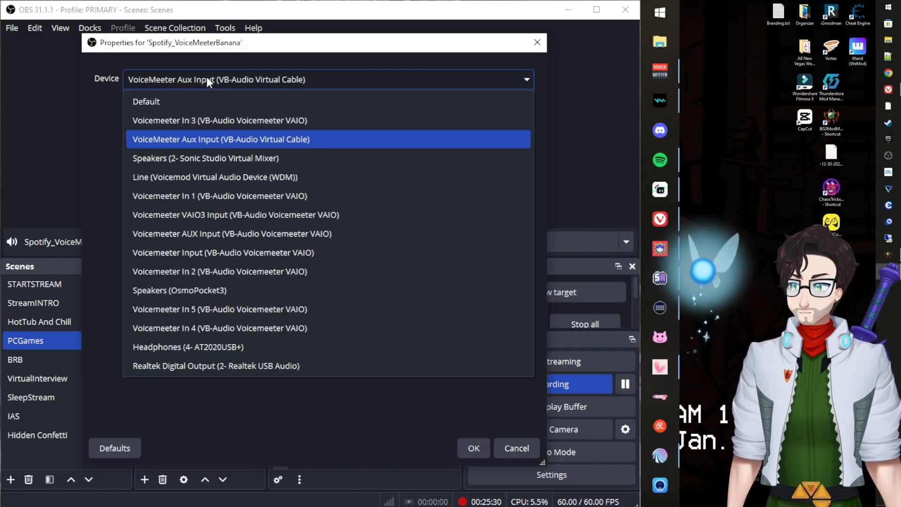
{"action": "left_click", "coordinate": [206, 76]}
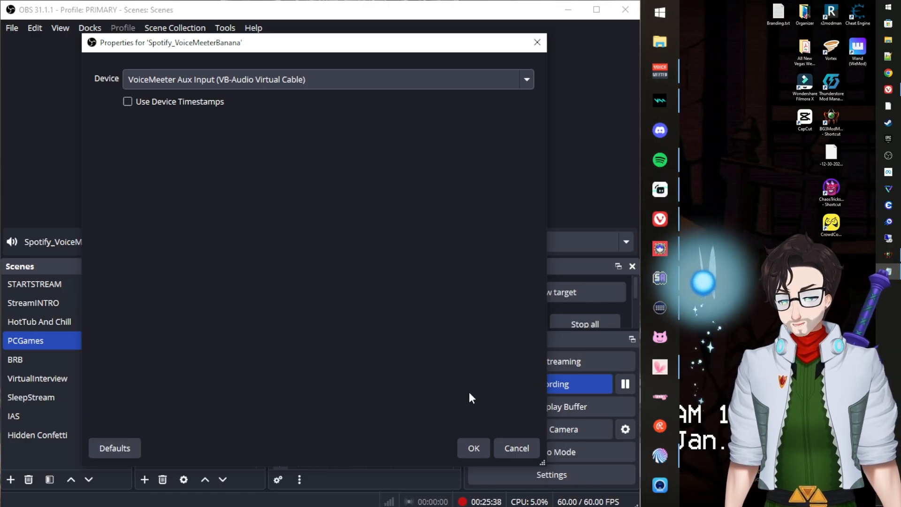
{"action": "left_click", "coordinate": [473, 447]}
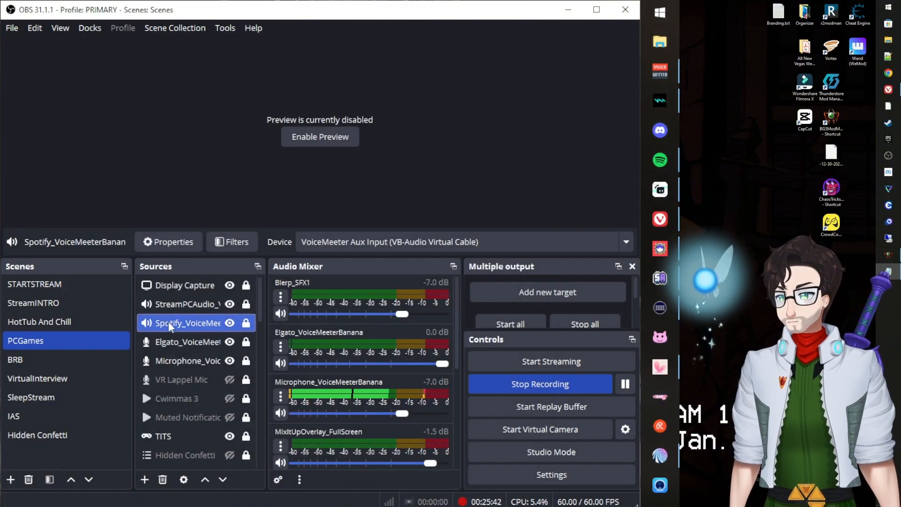
Bring up the StreamPCAudio source's options, then dismiss them without changes.
{"action": "right_click", "coordinate": [140, 305]}
{"action": "mouse_move", "coordinate": [216, 311]}
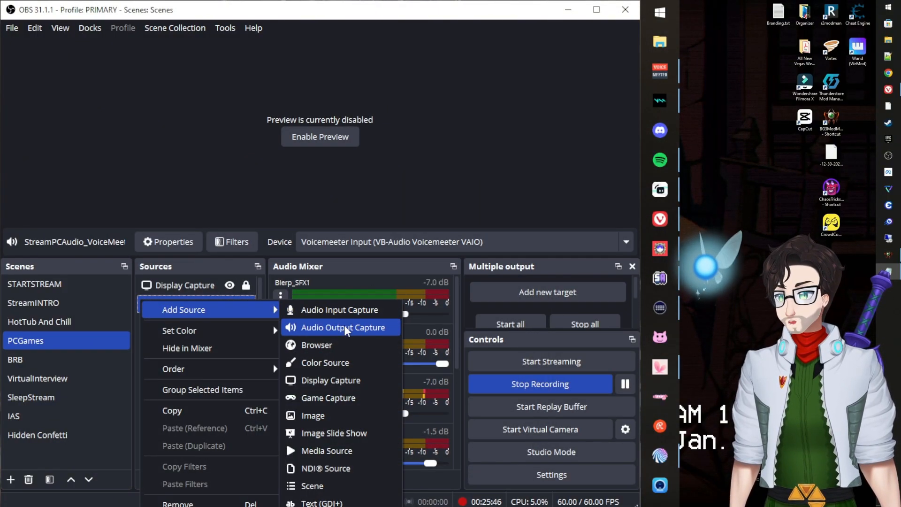
{"action": "left_click", "coordinate": [171, 129]}
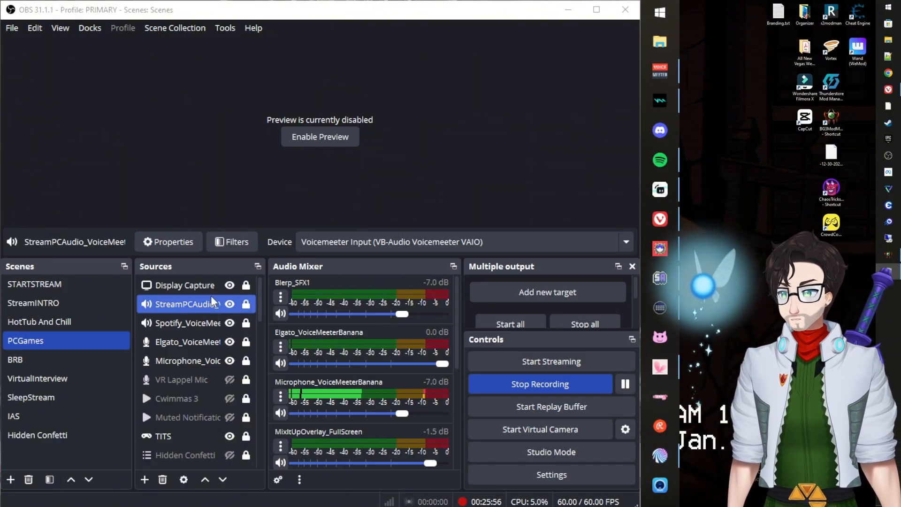
{"action": "double_click", "coordinate": [190, 303]}
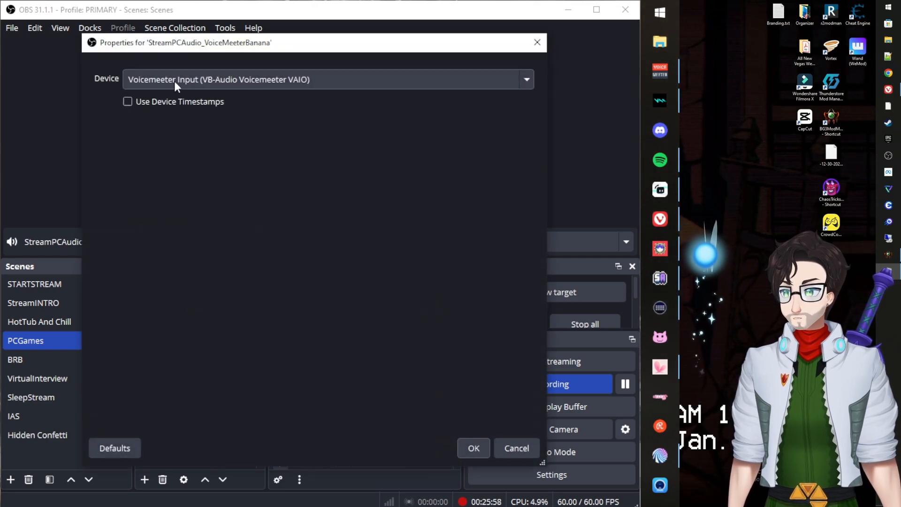
{"action": "left_click_drag", "start_coordinate": [219, 50], "coordinate": [162, 60]}
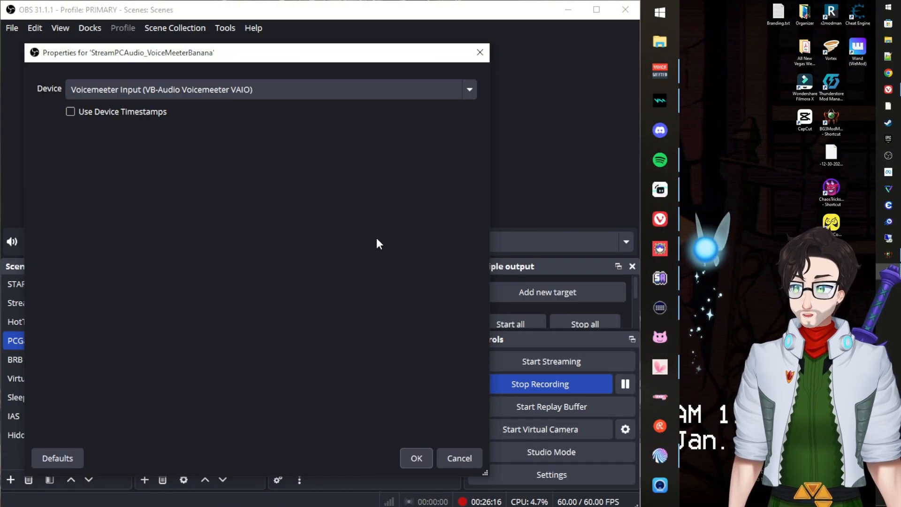
{"action": "left_click", "coordinate": [420, 457]}
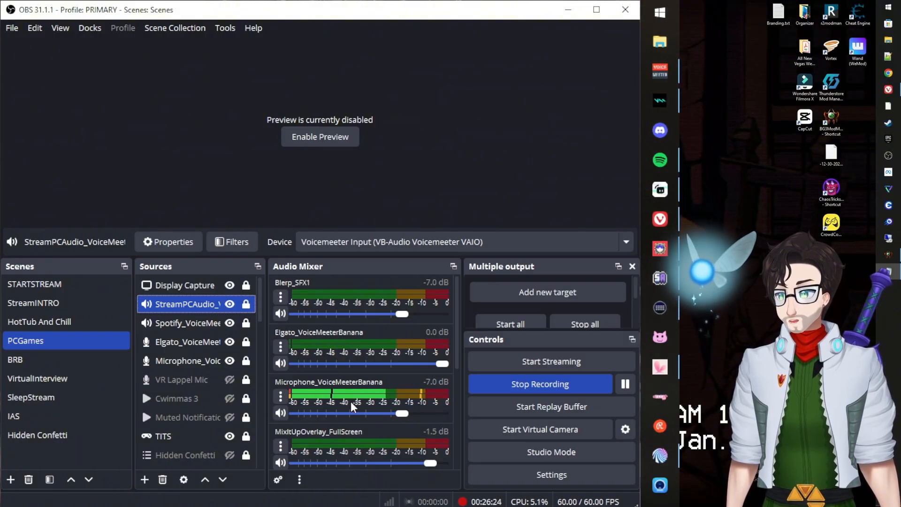
Unmute and re-mute Spotify_VoiceMeeterBanana with Ctrl+M, then open Advanced Audio Properties from StreamPCAudio's mixer menu.
{"action": "scroll", "coordinate": [350, 401], "scroll_direction": "down", "scroll_amount": 2}
{"action": "scroll", "coordinate": [351, 401], "scroll_direction": "down", "scroll_amount": 2}
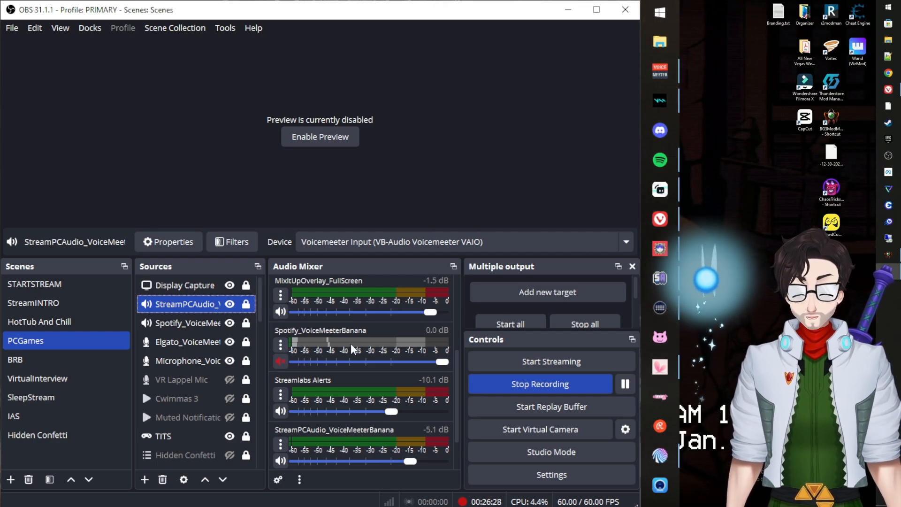
{"action": "key", "text": "ctrl+m"}
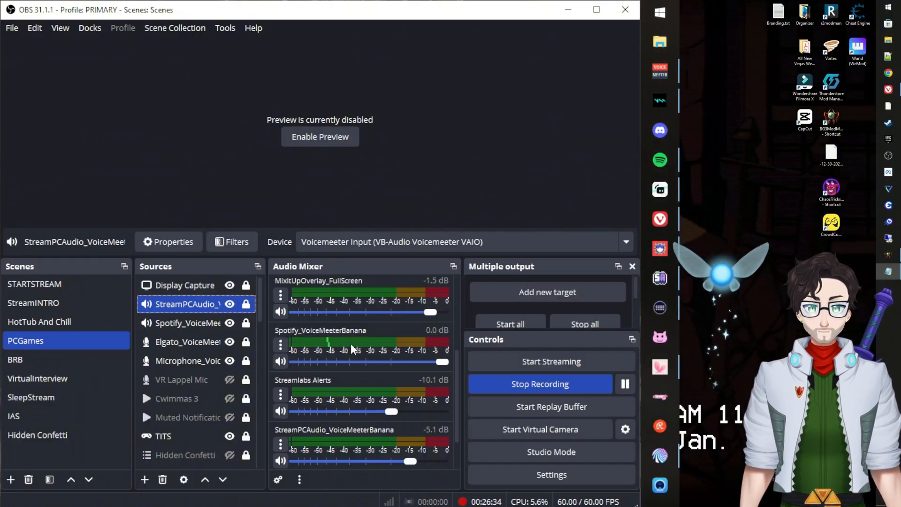
{"action": "key", "text": "ctrl+m"}
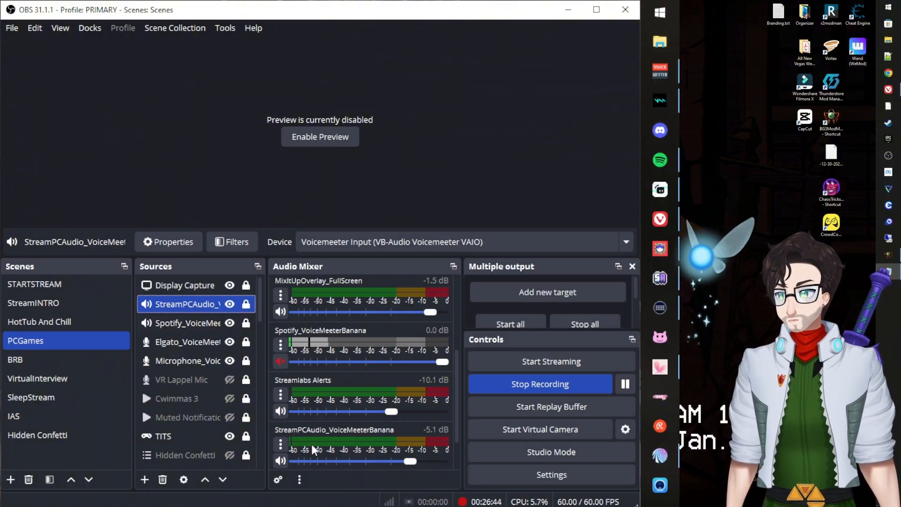
{"action": "left_click", "coordinate": [283, 444]}
{"action": "left_click", "coordinate": [347, 506]}
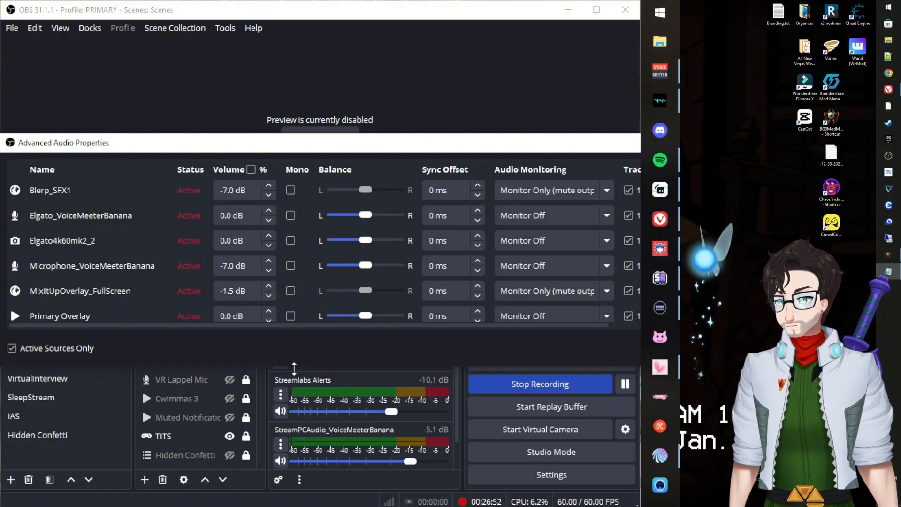
Enlarge the Advanced Audio Properties window and check Blerp_SFX1's monitoring, leaving it on monitor only.
{"action": "left_click_drag", "start_coordinate": [294, 368], "coordinate": [293, 506]}
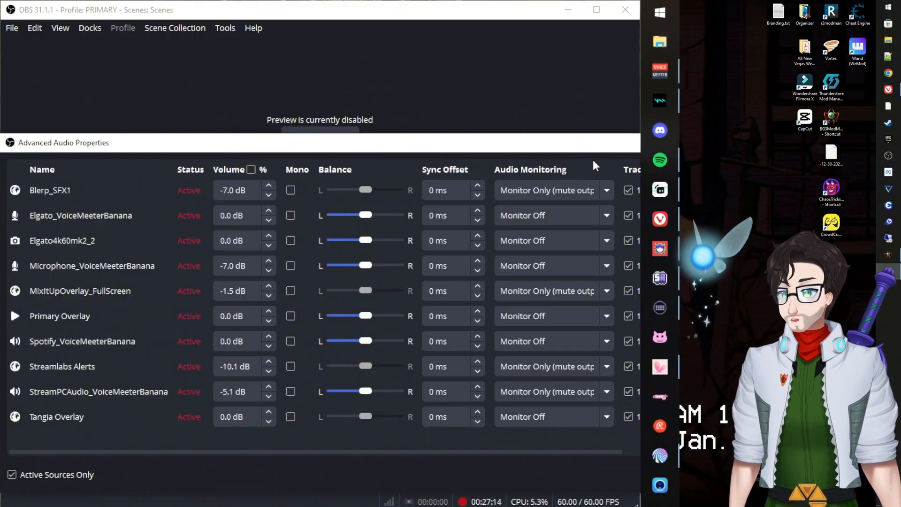
{"action": "left_click", "coordinate": [565, 189]}
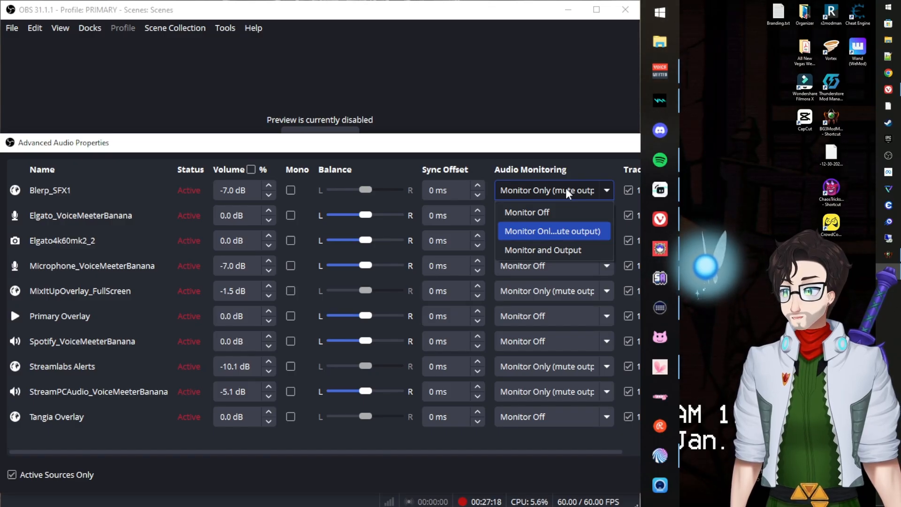
{"action": "left_click", "coordinate": [565, 187]}
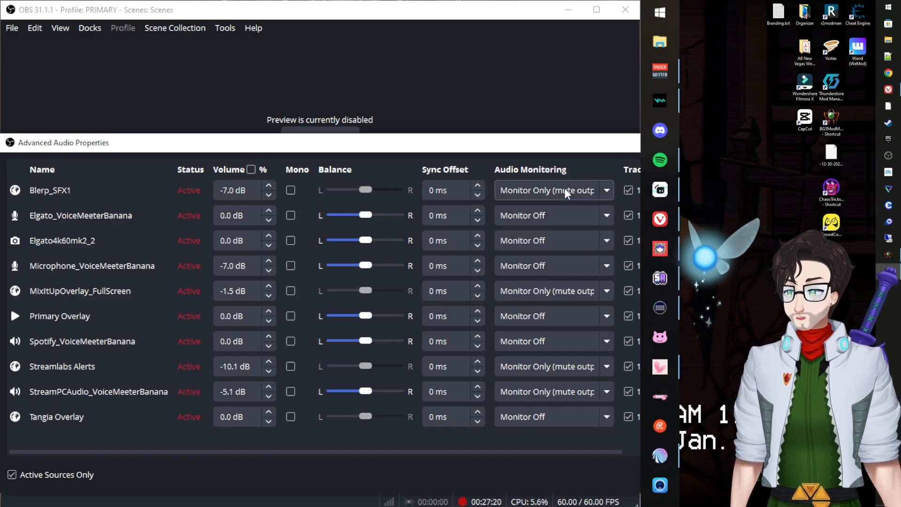
{"action": "left_click", "coordinate": [545, 191]}
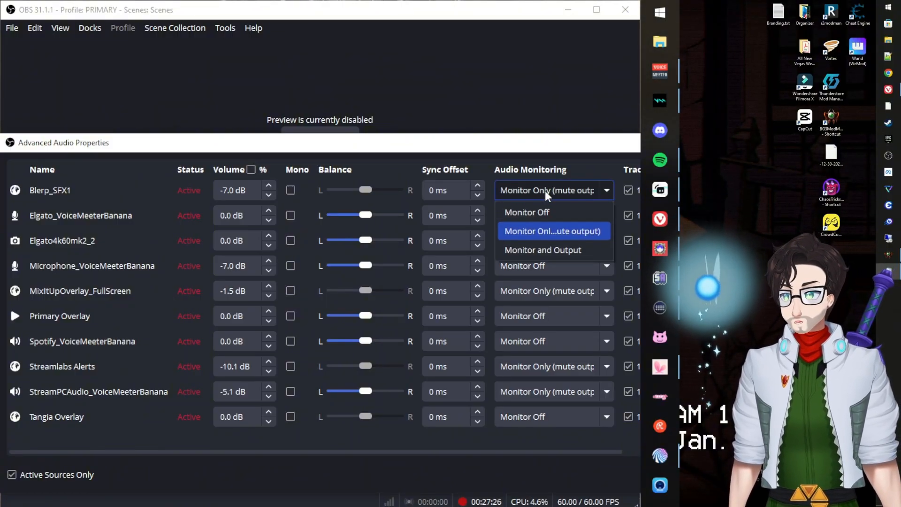
{"action": "left_click", "coordinate": [544, 191]}
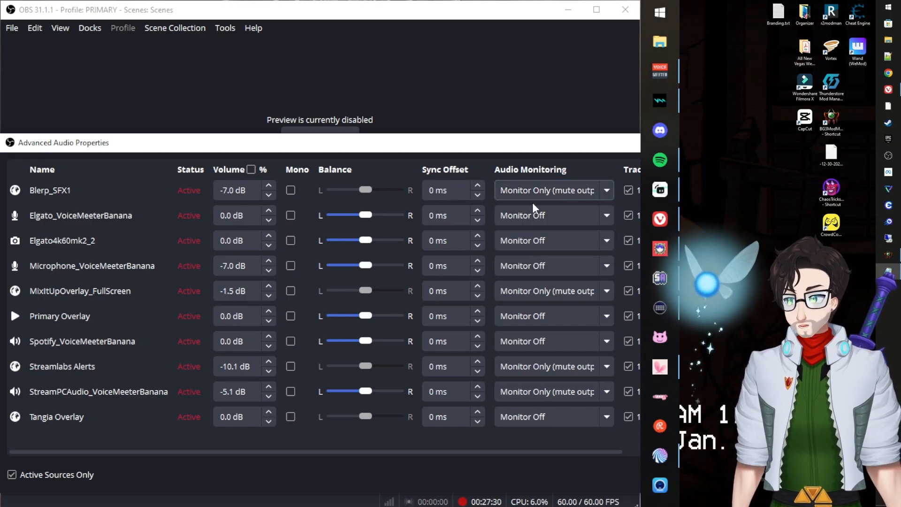
Check MixItUpOverlay_FullScreen's monitoring unchanged, then close the Advanced Audio Properties window.
{"action": "left_click", "coordinate": [531, 291]}
{"action": "left_click", "coordinate": [530, 291]}
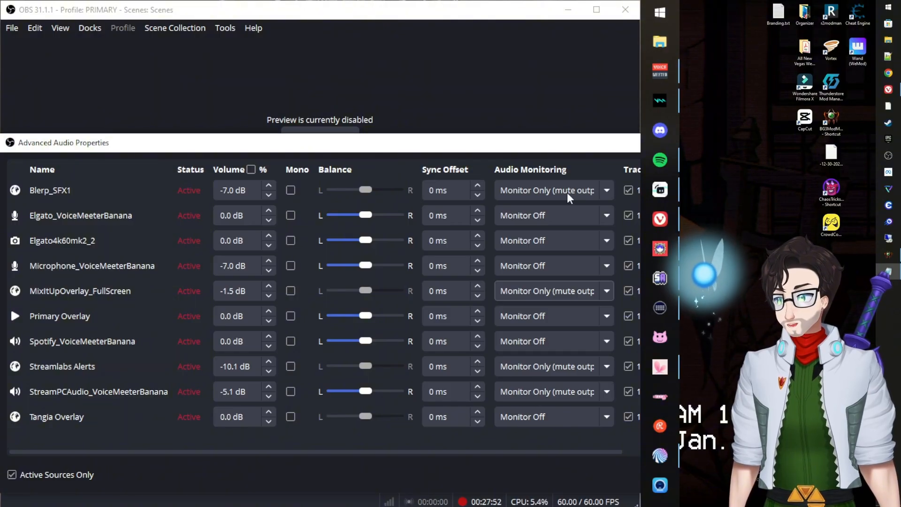
{"action": "left_click_drag", "start_coordinate": [517, 147], "coordinate": [416, 239]}
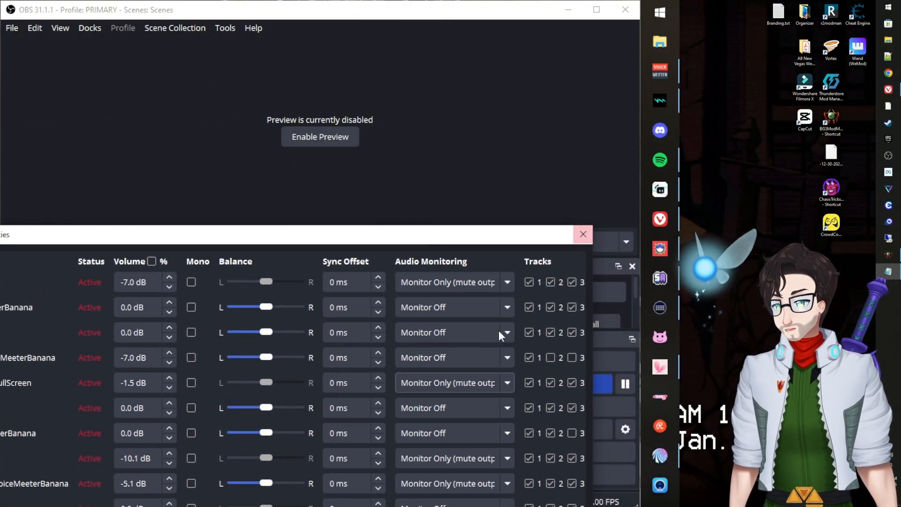
{"action": "left_click", "coordinate": [582, 235]}
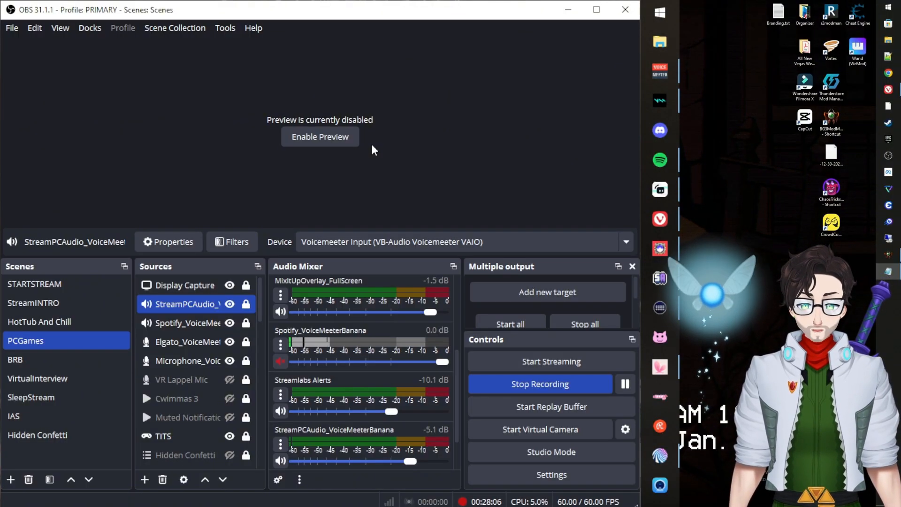
Enable the preview to show the Display Capture of the gaming PC screen.
{"action": "left_click", "coordinate": [336, 137]}
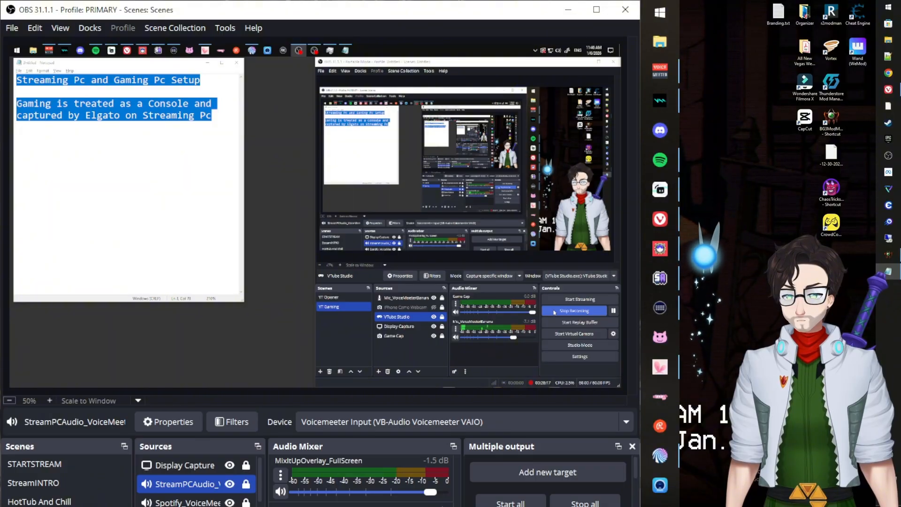
Hide the VTube Studio source, stop the gaming PC's recording, and close portable OBS.
{"action": "left_click", "coordinate": [434, 317]}
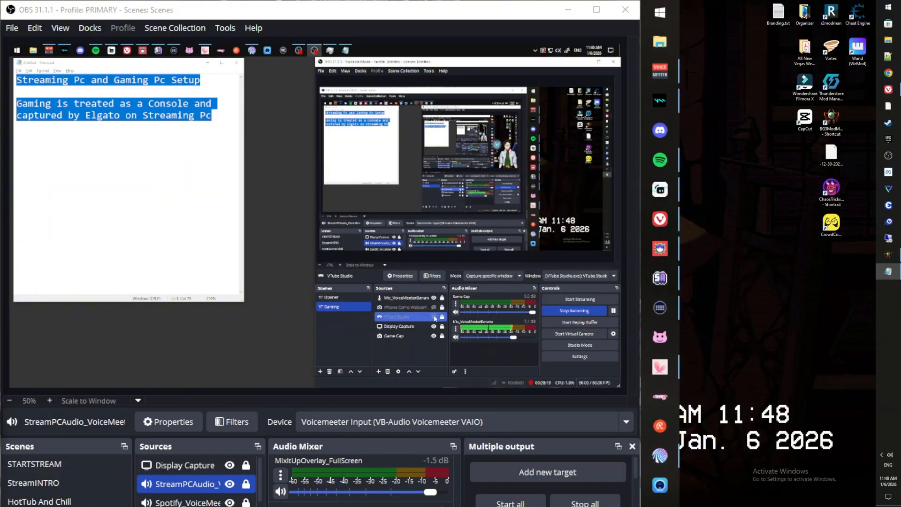
{"action": "left_click", "coordinate": [555, 311]}
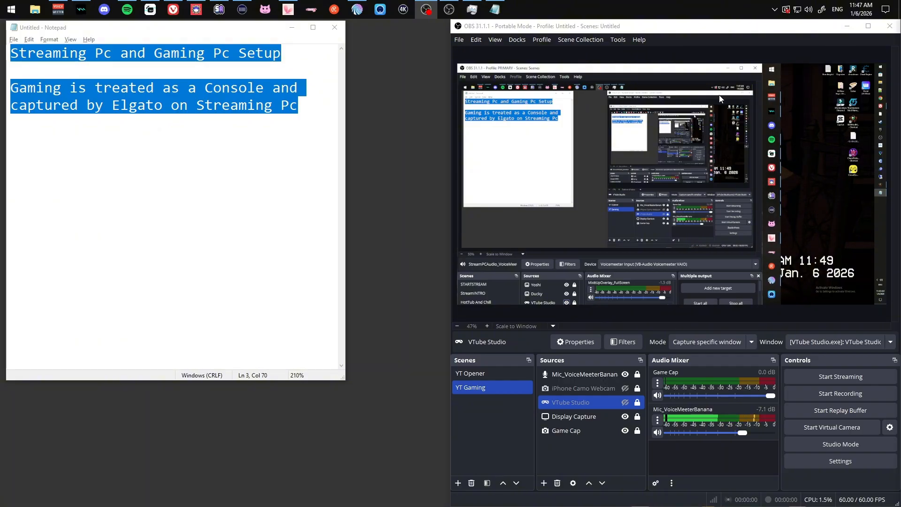
{"action": "left_click", "coordinate": [889, 29]}
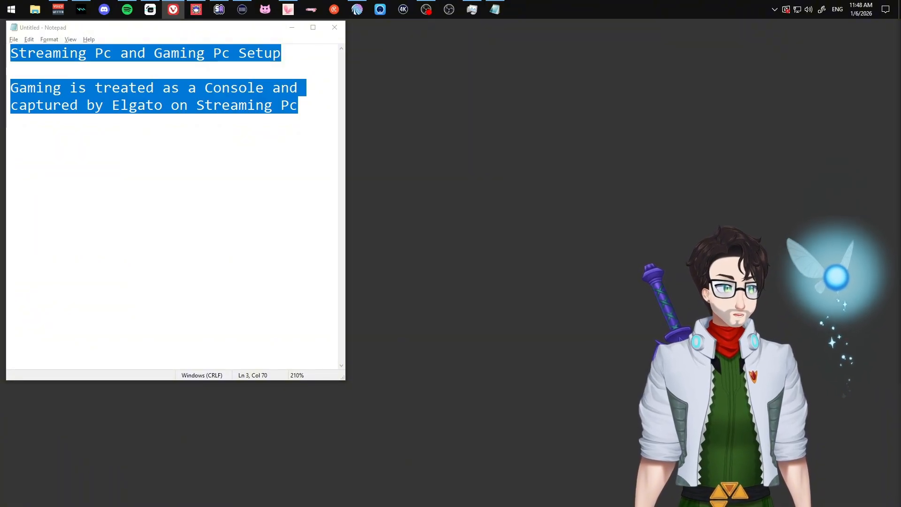
Open File Explorer at This PC beside Vivaldi's OBS portable-mode article snapped to the left half.
{"action": "key", "text": "super+e"}
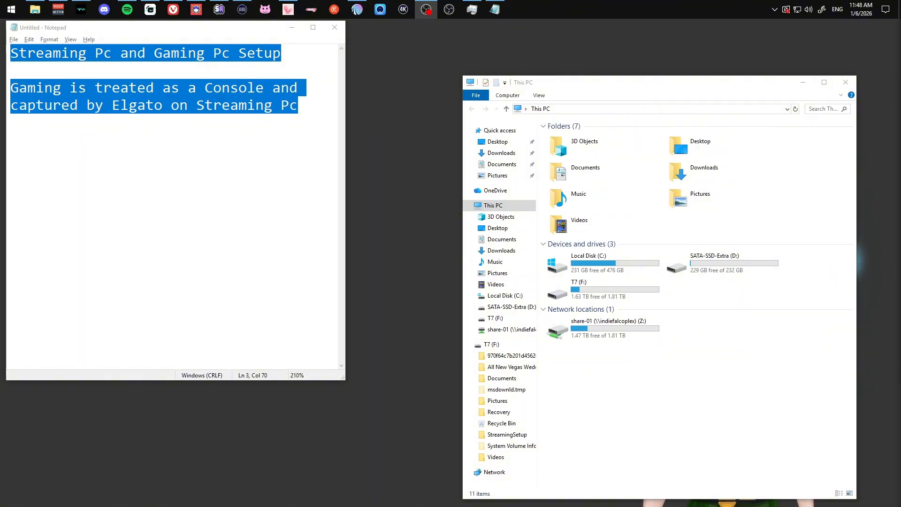
{"action": "left_click_drag", "start_coordinate": [899, 89], "coordinate": [382, 29]}
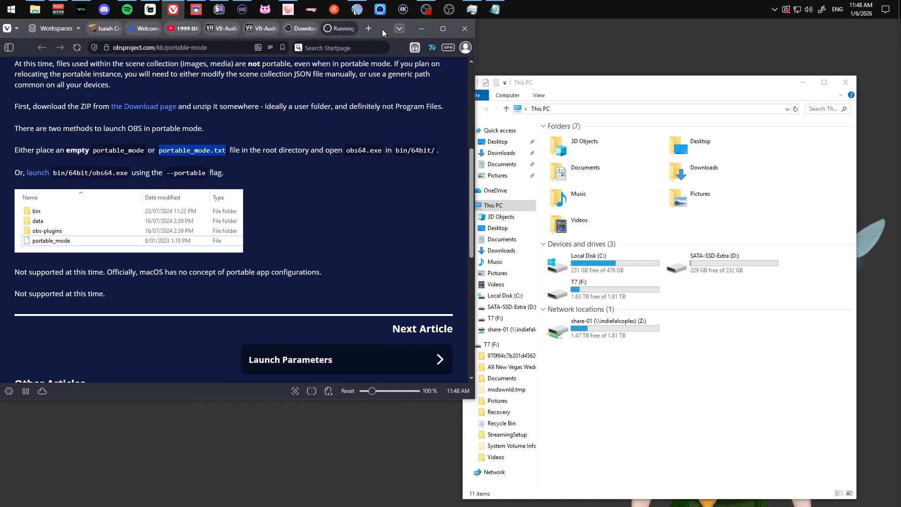
{"action": "left_click_drag", "start_coordinate": [657, 82], "coordinate": [679, 35]}
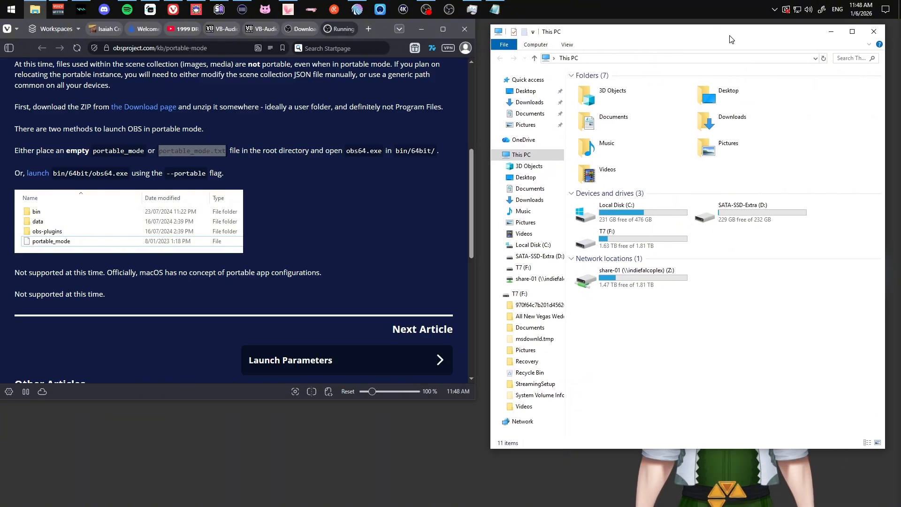
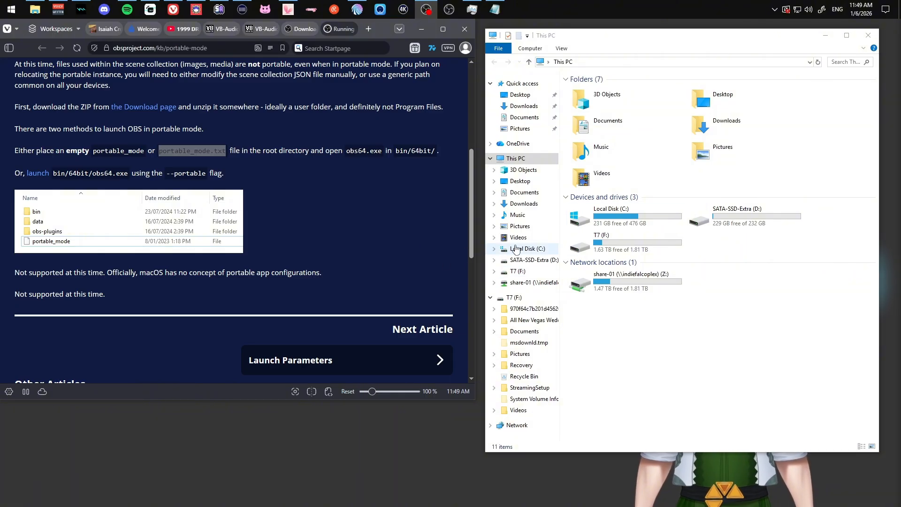
Select the article's web address and highlight the portable_mode.txt file name in the article.
{"action": "left_click", "coordinate": [220, 43]}
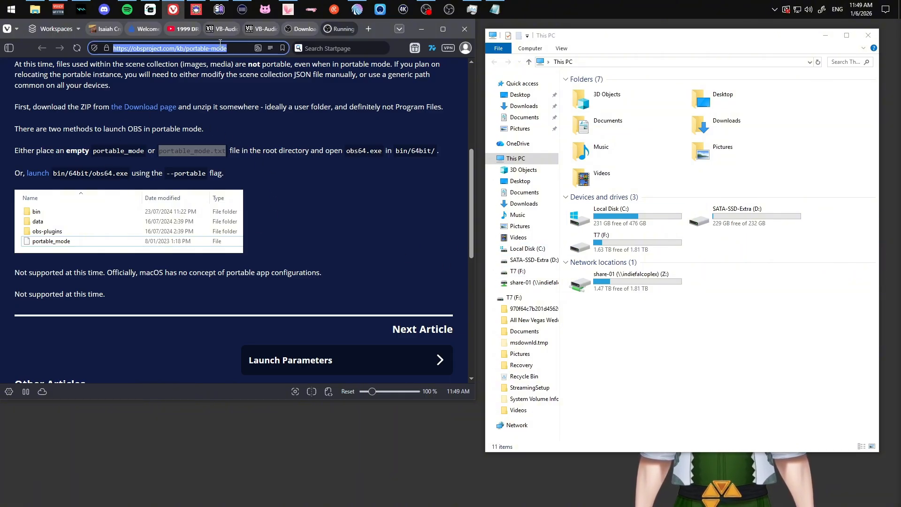
{"action": "left_click", "coordinate": [327, 117]}
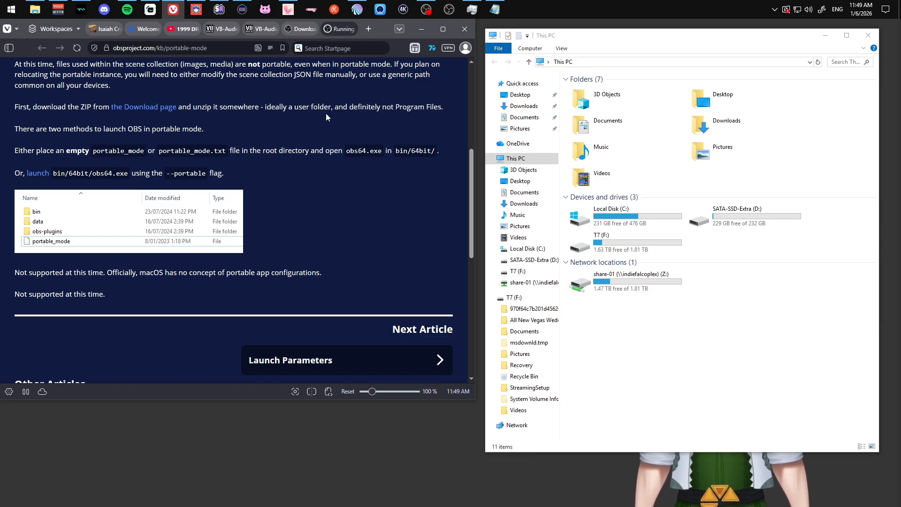
{"action": "scroll", "coordinate": [311, 150], "scroll_direction": "up", "scroll_amount": 3}
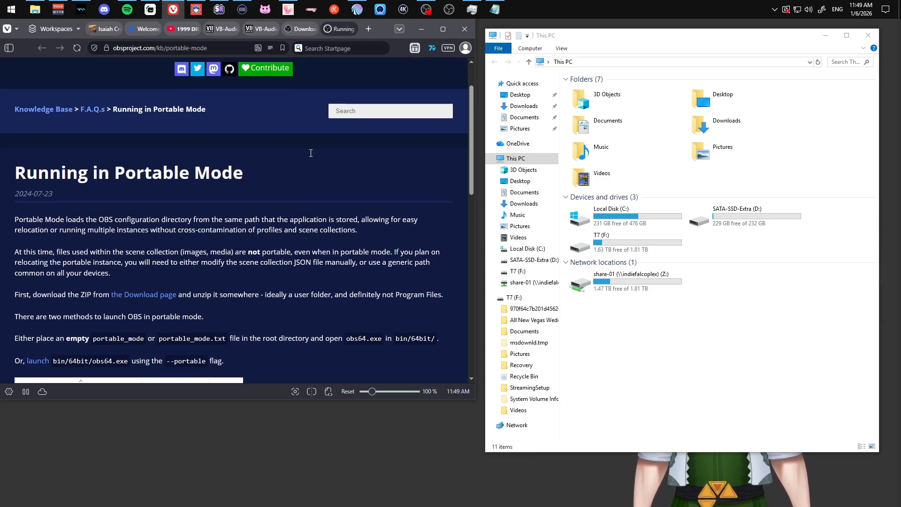
{"action": "scroll", "coordinate": [310, 155], "scroll_direction": "down", "scroll_amount": 2}
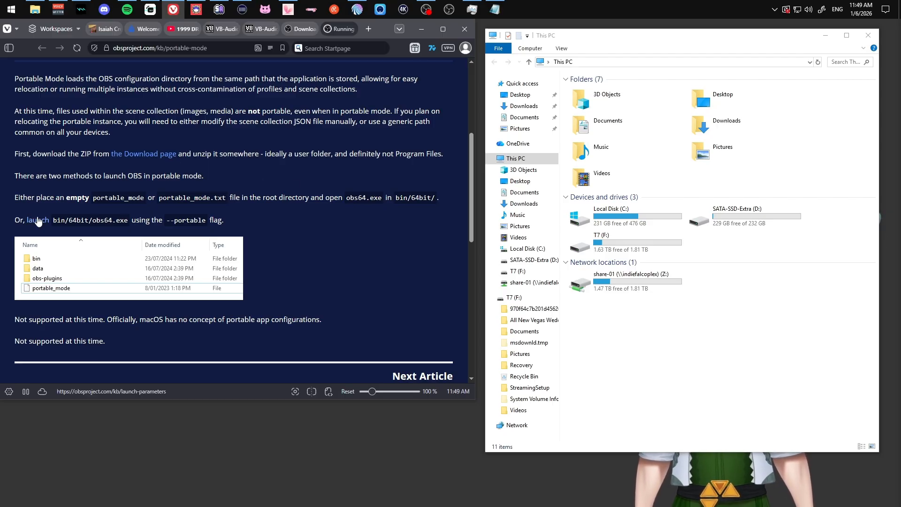
{"action": "left_click_drag", "start_coordinate": [159, 198], "coordinate": [227, 198]}
Open Local Disk (C:) and look inside Program Files (x86) and Program Files.
{"action": "left_click", "coordinate": [643, 216]}
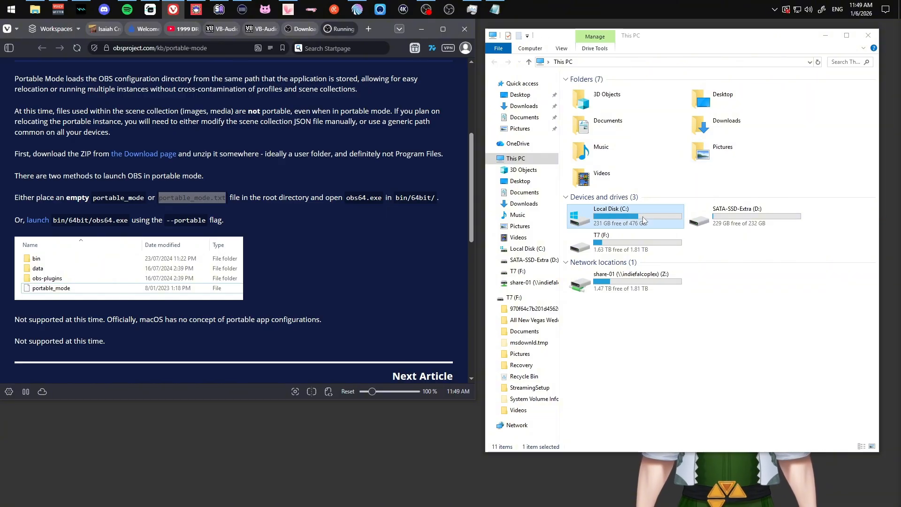
{"action": "double_click", "coordinate": [643, 216]}
{"action": "double_click", "coordinate": [610, 173]}
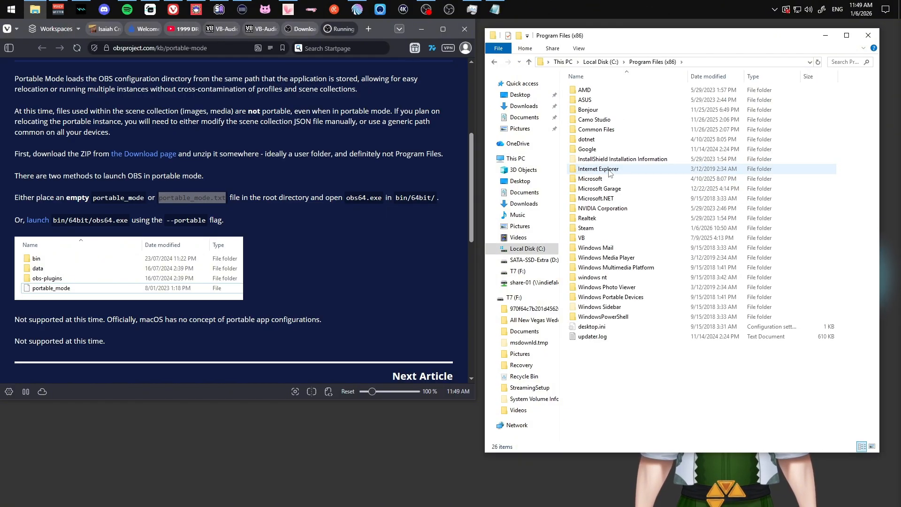
{"action": "left_click", "coordinate": [495, 63]}
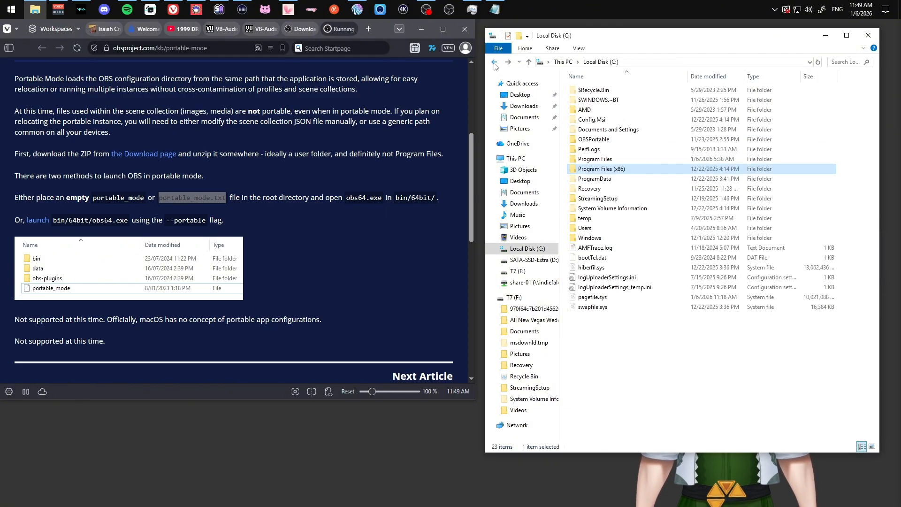
{"action": "double_click", "coordinate": [595, 159]}
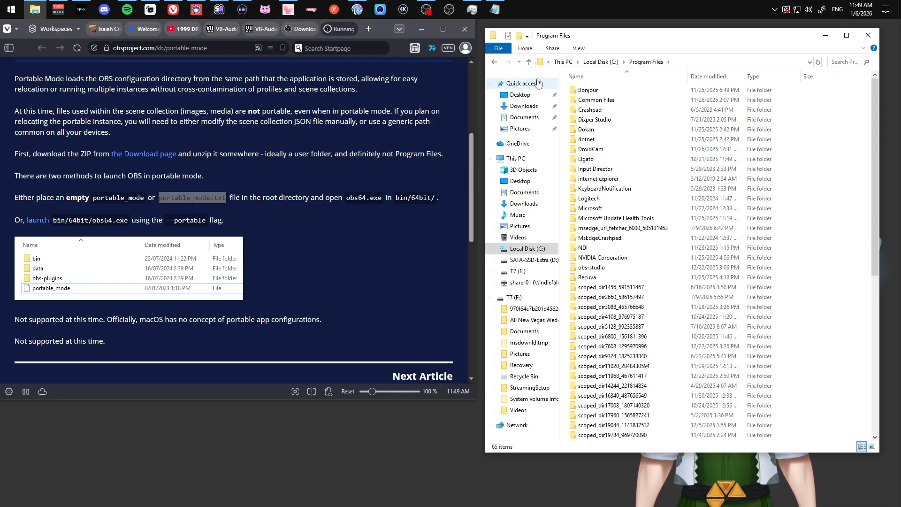
{"action": "left_click", "coordinate": [494, 62]}
Check OBSPortable, Program Files and Program Files (x86), ending back at the C: listing.
{"action": "double_click", "coordinate": [591, 144]}
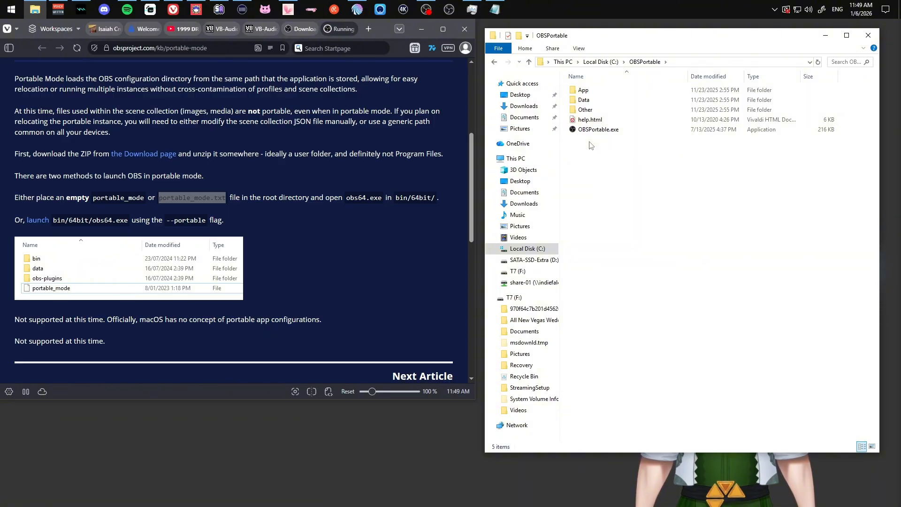
{"action": "left_click", "coordinate": [495, 63]}
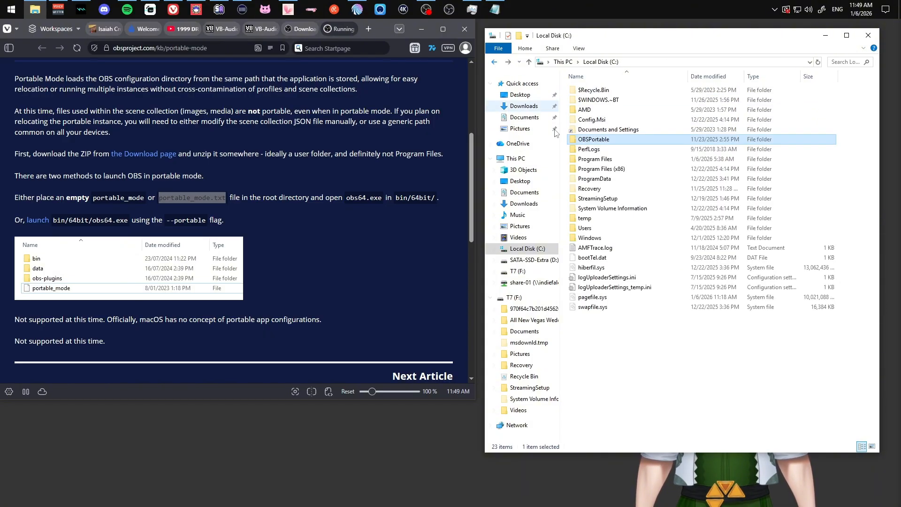
{"action": "double_click", "coordinate": [609, 161]}
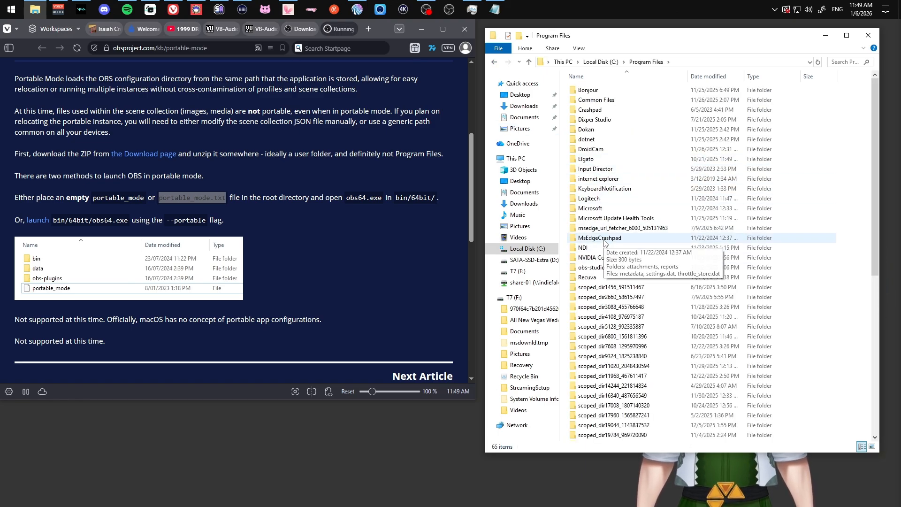
{"action": "scroll", "coordinate": [604, 242], "scroll_direction": "down", "scroll_amount": 10}
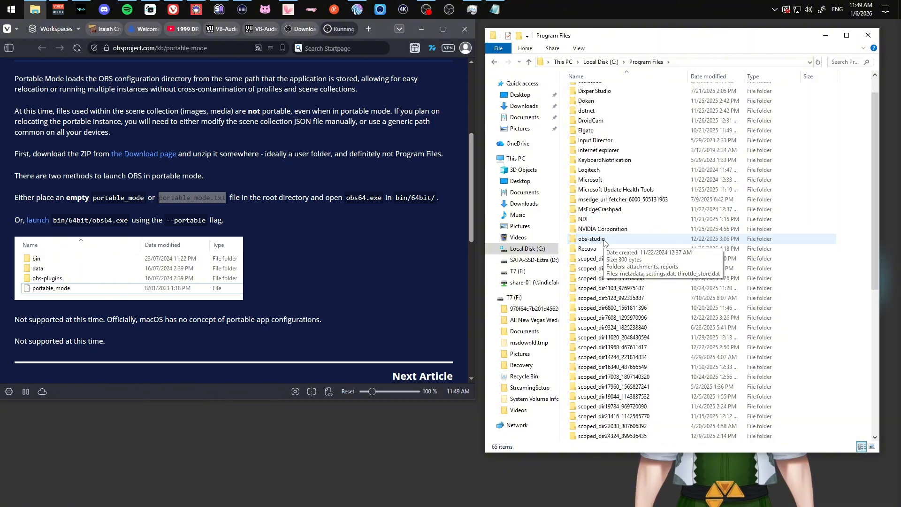
{"action": "left_click", "coordinate": [495, 63]}
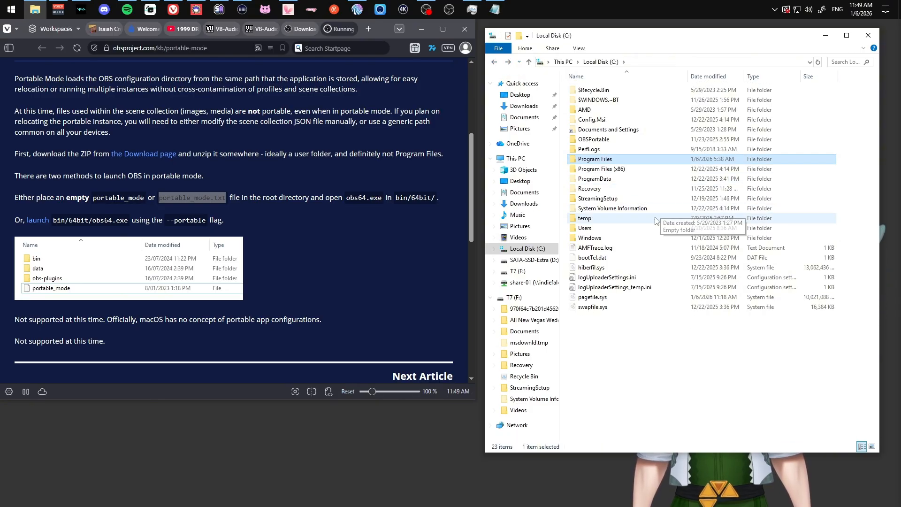
{"action": "double_click", "coordinate": [619, 169]}
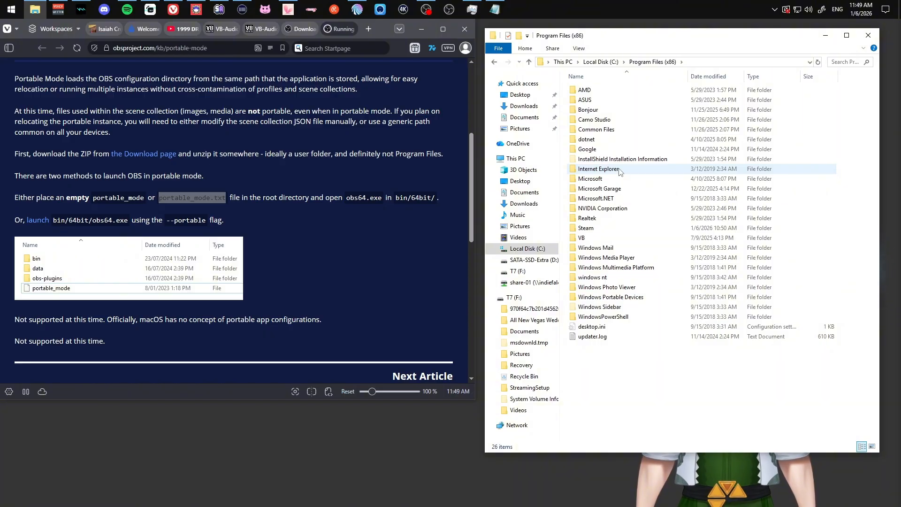
{"action": "left_click", "coordinate": [542, 251]}
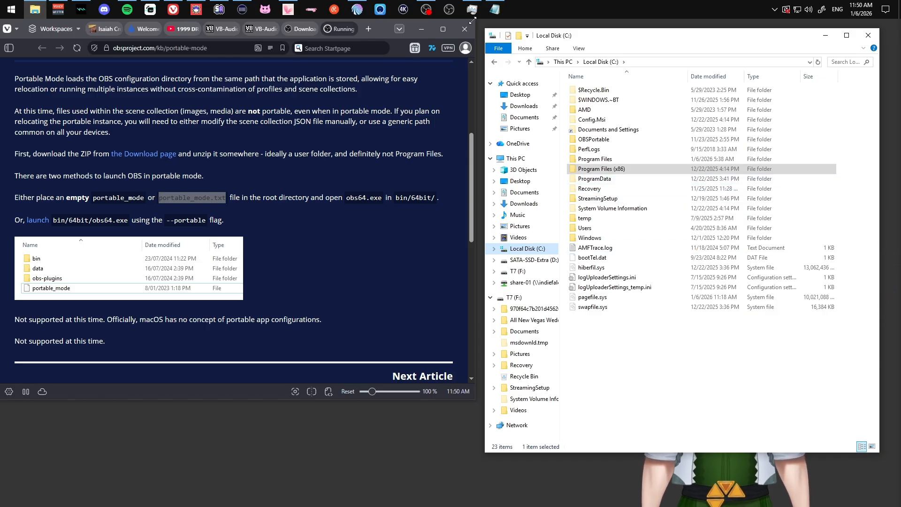
Use the OBS Studio shortcut's Open File Location to reach the bin\64bit folder with obs64.exe.
{"action": "right_click", "coordinate": [426, 8]}
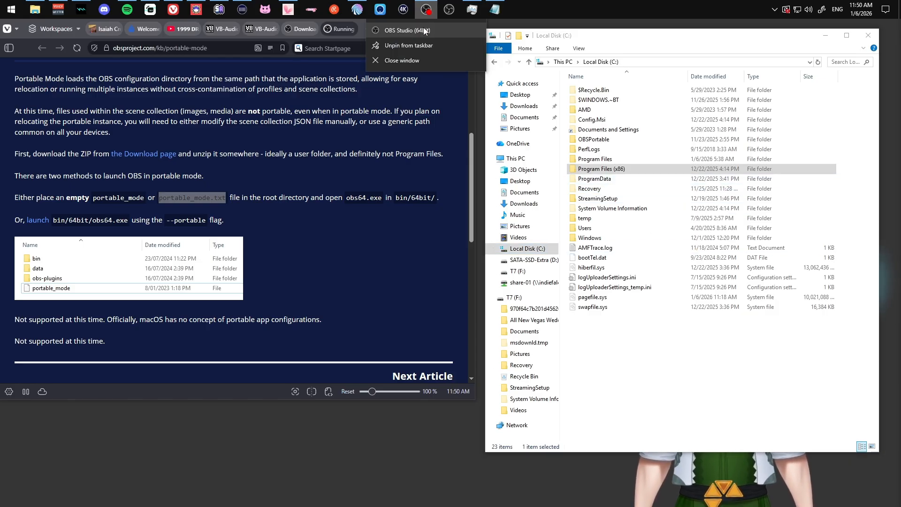
{"action": "right_click", "coordinate": [423, 28]}
{"action": "left_click", "coordinate": [449, 97]}
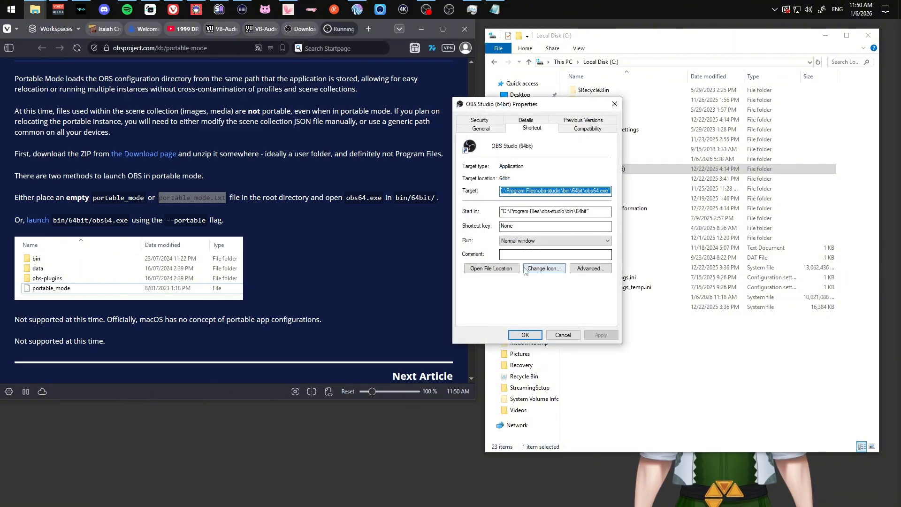
{"action": "left_click", "coordinate": [491, 271]}
{"action": "left_click", "coordinate": [483, 308]}
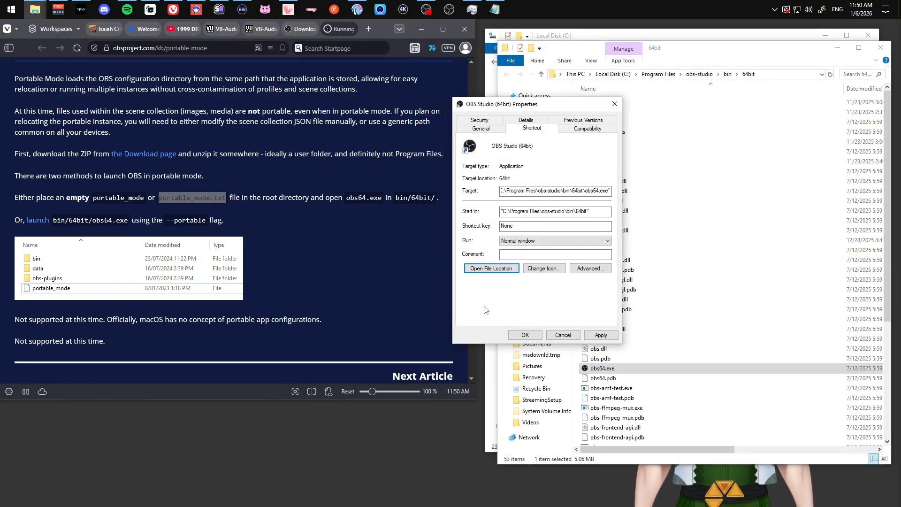
{"action": "left_click", "coordinate": [612, 104]}
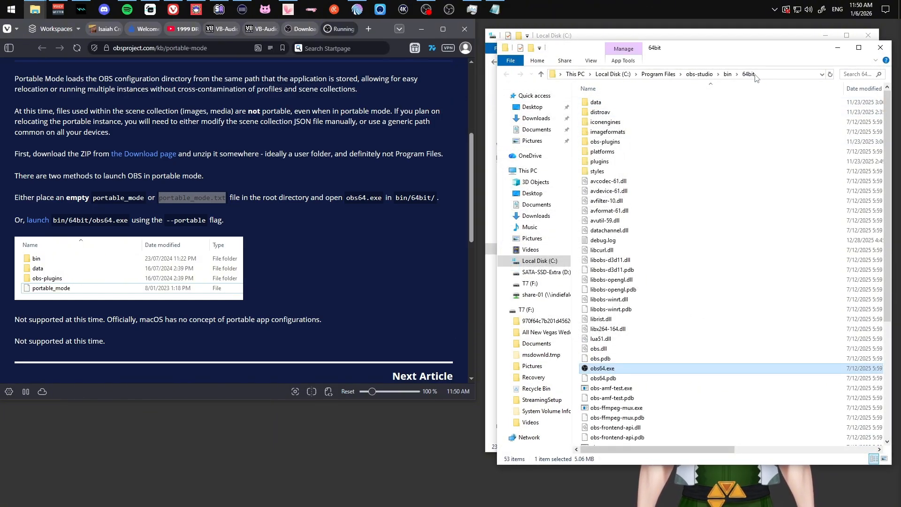
Close the other Explorer window showing C: and shrink the 64bit folder window.
{"action": "left_click", "coordinate": [869, 35]}
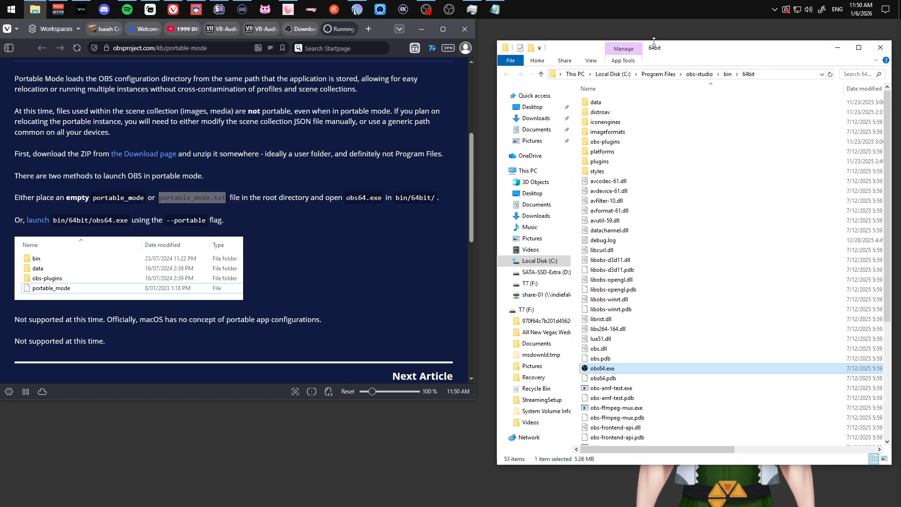
{"action": "mouse_move", "coordinate": [691, 42]}
{"action": "left_mouse_down"}
{"action": "mouse_move", "coordinate": [691, 191]}
{"action": "mouse_move", "coordinate": [692, 39]}
{"action": "mouse_move", "coordinate": [681, 36]}
{"action": "left_mouse_up"}
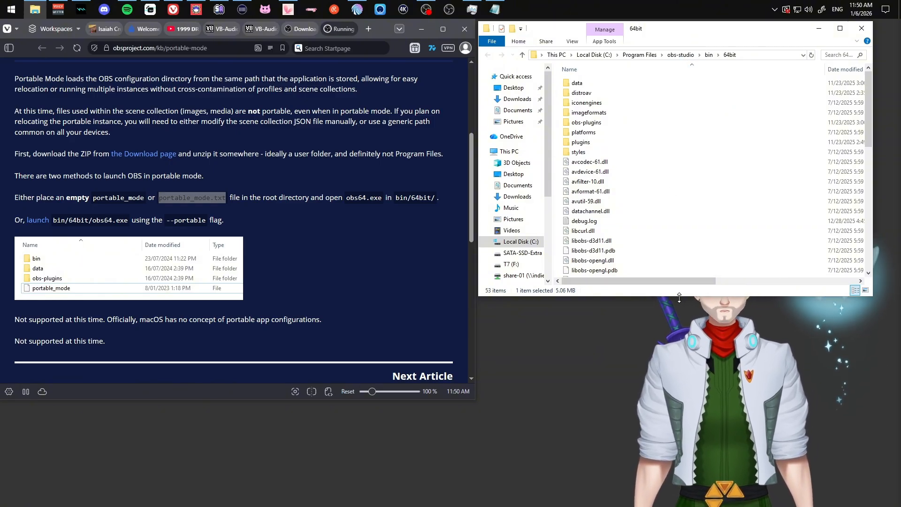
{"action": "left_click_drag", "start_coordinate": [679, 297], "coordinate": [681, 232]}
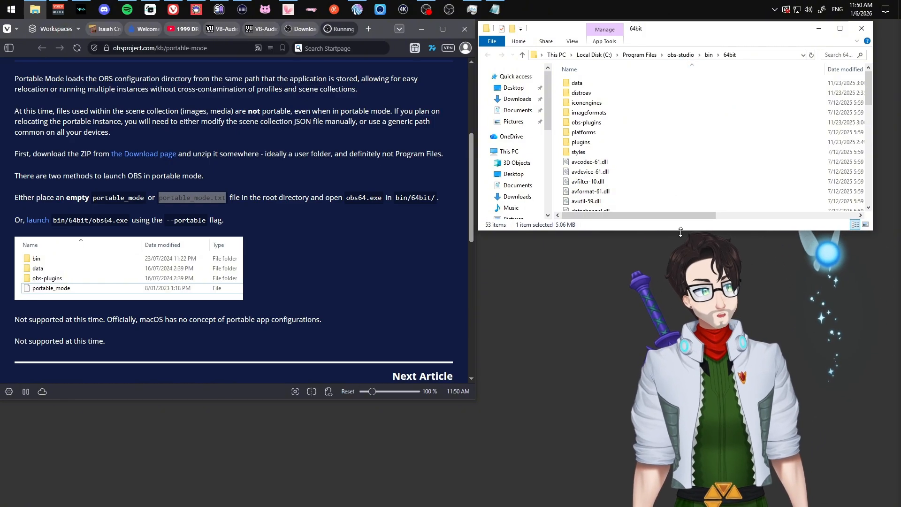
Review the 64bit folder's path and contents, then bring up the folder's context menu.
{"action": "left_click", "coordinate": [767, 55]}
{"action": "left_click", "coordinate": [757, 56]}
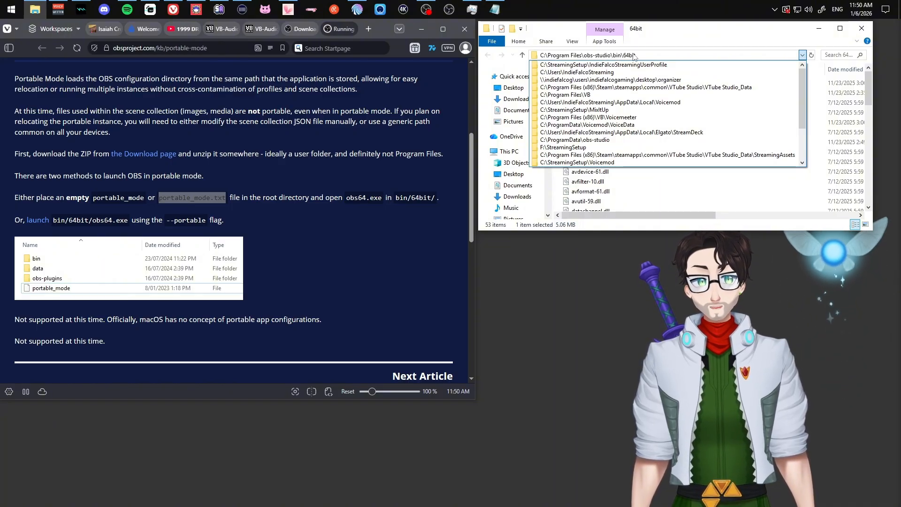
{"action": "left_click", "coordinate": [722, 191]}
{"action": "scroll", "coordinate": [686, 142], "scroll_direction": "down", "scroll_amount": 5}
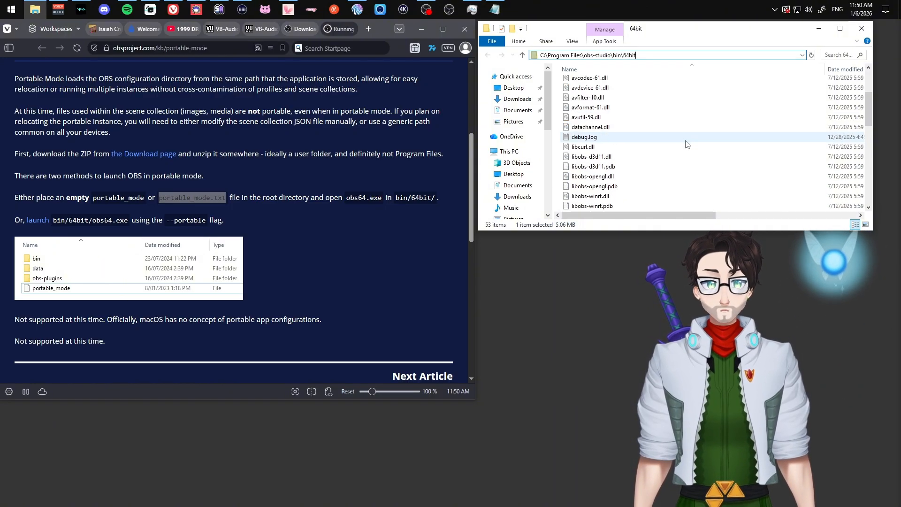
{"action": "scroll", "coordinate": [685, 144], "scroll_direction": "down", "scroll_amount": 4}
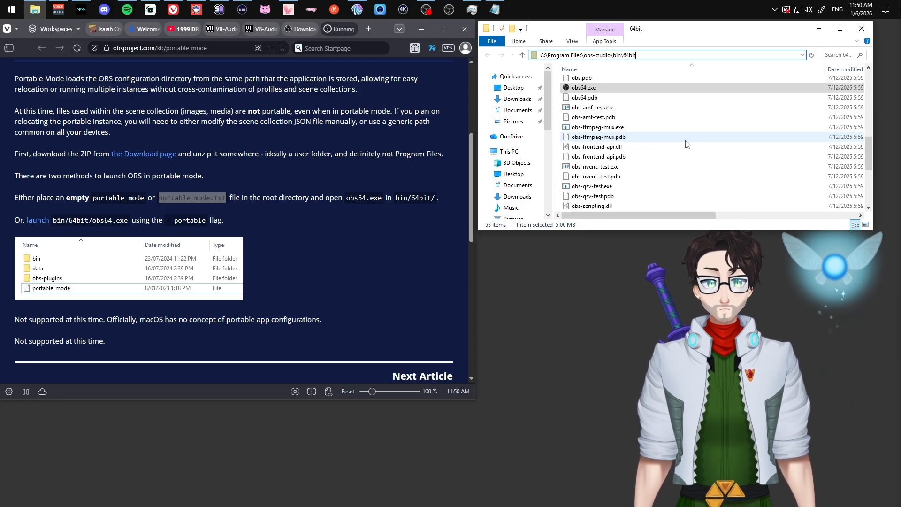
{"action": "scroll", "coordinate": [686, 144], "scroll_direction": "down", "scroll_amount": 2}
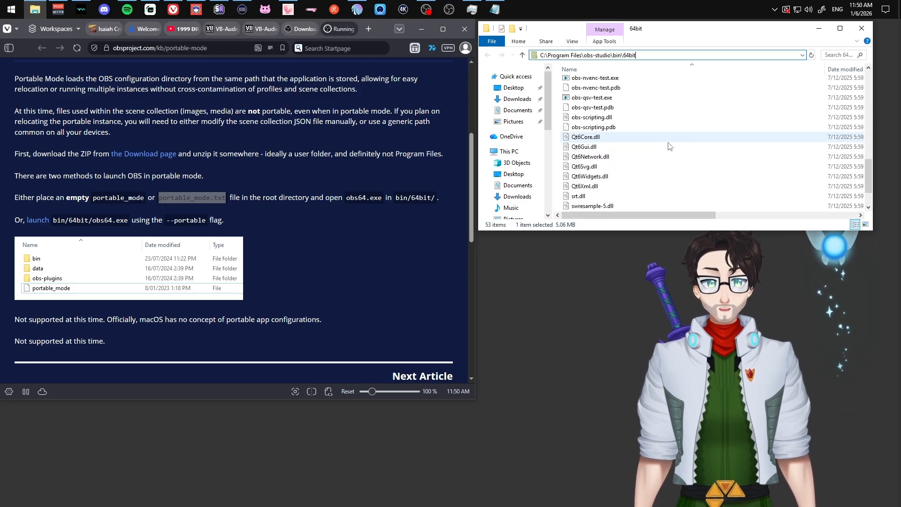
{"action": "right_click", "coordinate": [557, 132]}
Create a new text file named portable_mode.txt in the 64bit folder.
{"action": "mouse_move", "coordinate": [616, 236]}
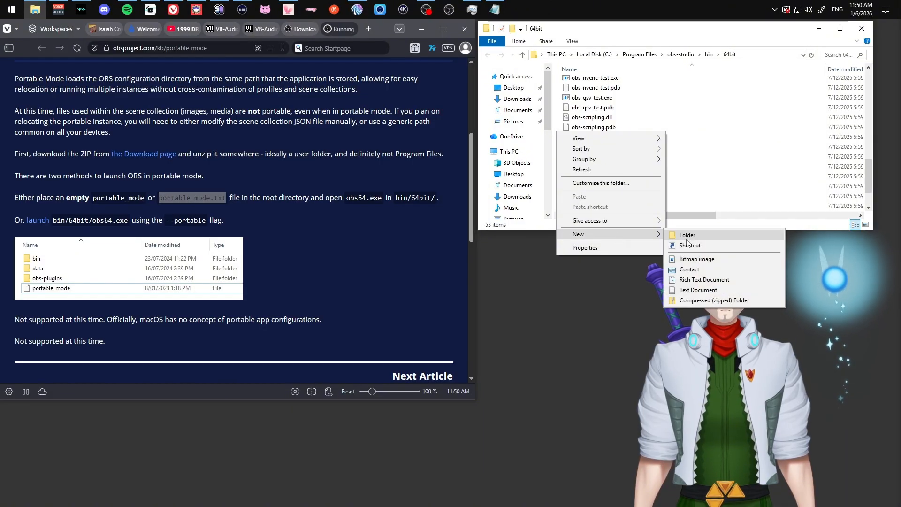
{"action": "left_click", "coordinate": [707, 290]}
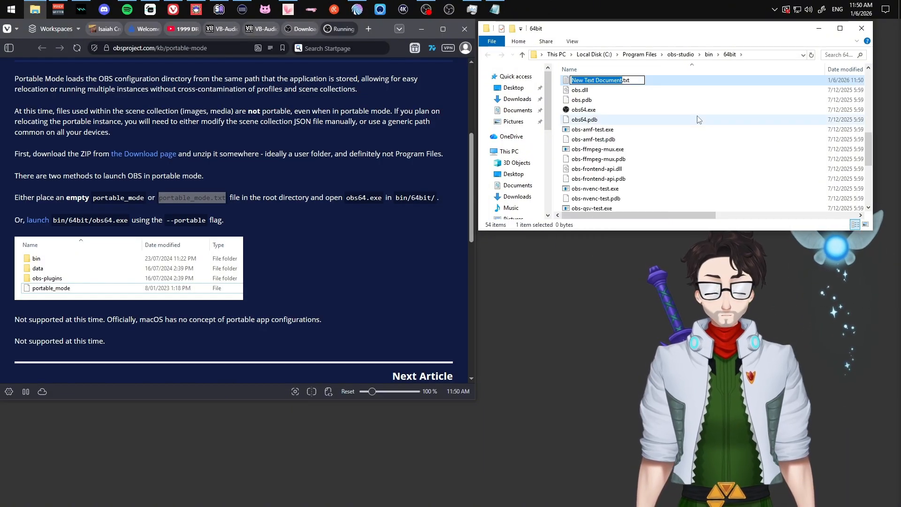
{"action": "type", "text": "porta"}
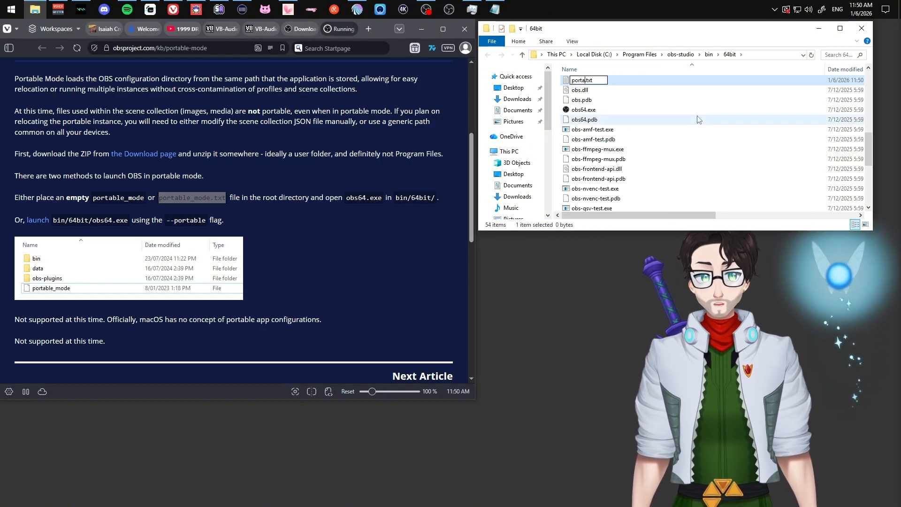
{"action": "type", "text": "ble_mode"}
{"action": "key", "text": "Return"}
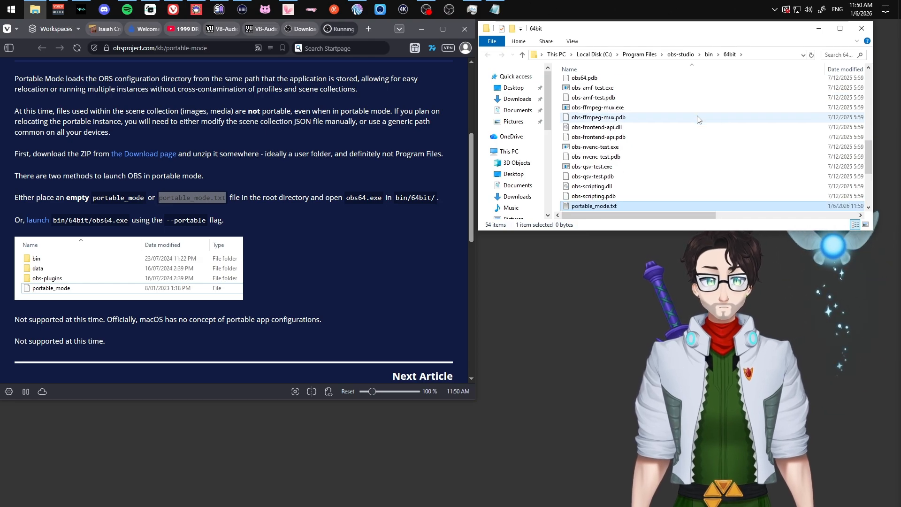
Delete portable_mode.txt from the 64bit folder again.
{"action": "scroll", "coordinate": [634, 128], "scroll_direction": "up", "scroll_amount": 5}
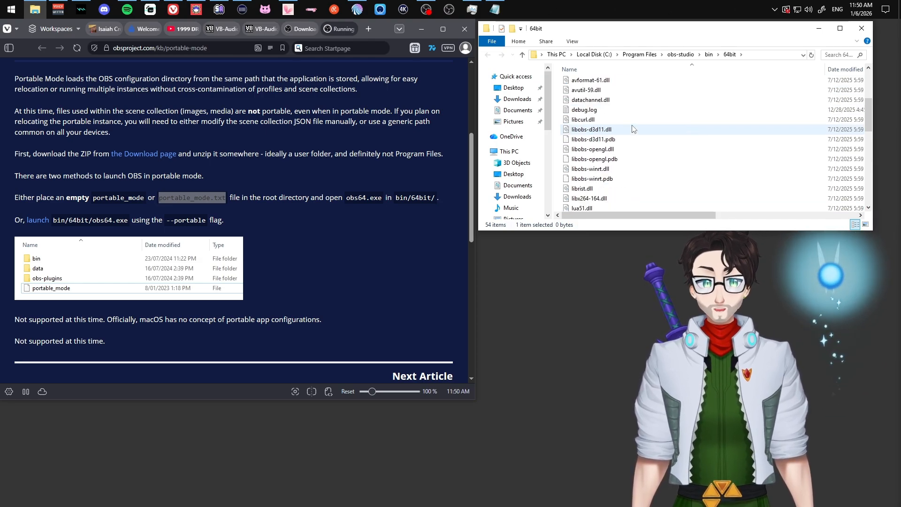
{"action": "scroll", "coordinate": [633, 128], "scroll_direction": "down", "scroll_amount": 10}
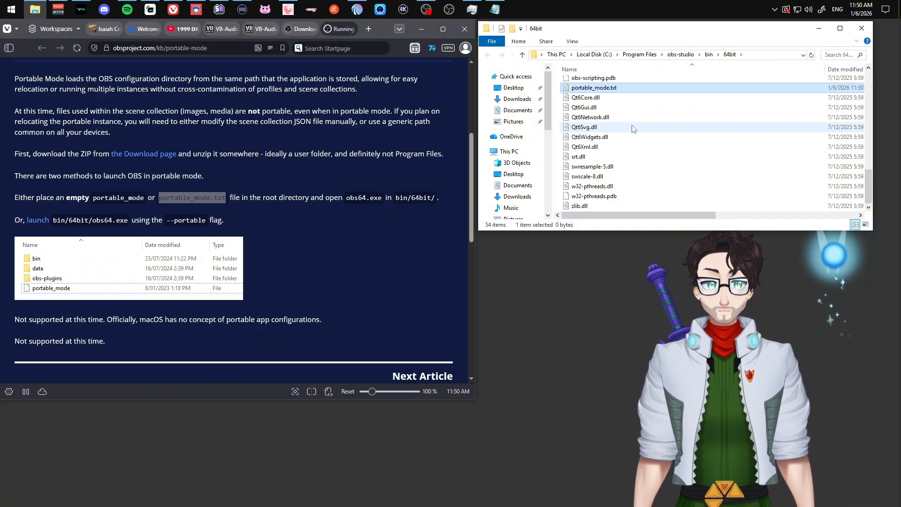
{"action": "scroll", "coordinate": [634, 129], "scroll_direction": "up", "scroll_amount": 4}
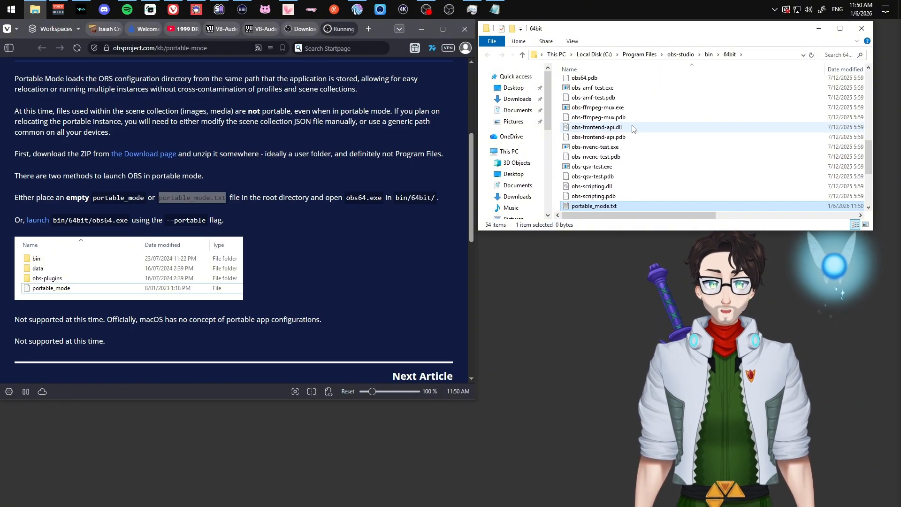
{"action": "key", "text": "Delete"}
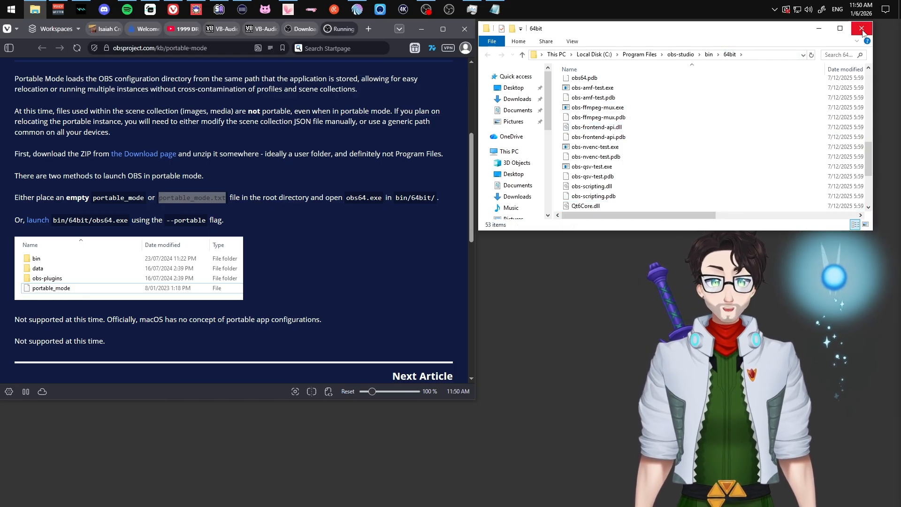
{"action": "scroll", "coordinate": [711, 110], "scroll_direction": "down", "scroll_amount": 4}
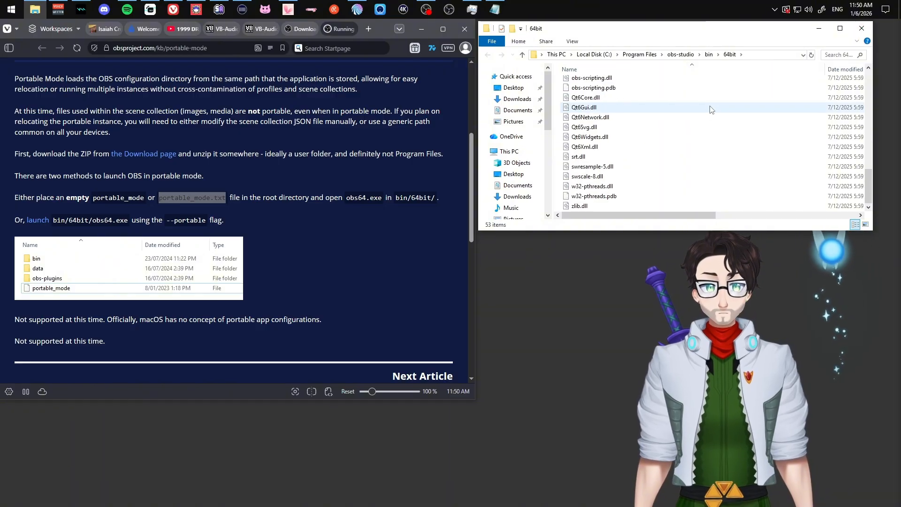
{"action": "scroll", "coordinate": [711, 109], "scroll_direction": "up", "scroll_amount": 5}
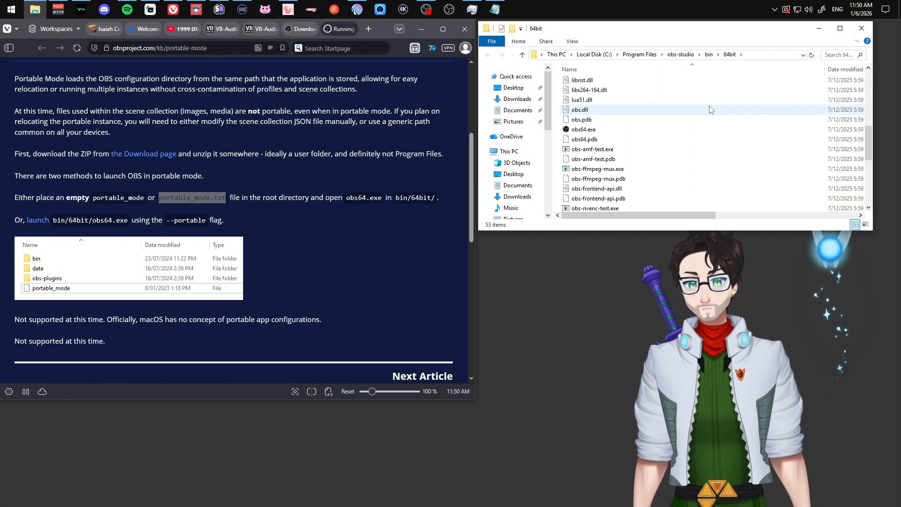
Dismiss obs64.exe's context menu and reveal the path C:\Program Files\obs-studio\bin\64bit.
{"action": "right_click", "coordinate": [584, 132]}
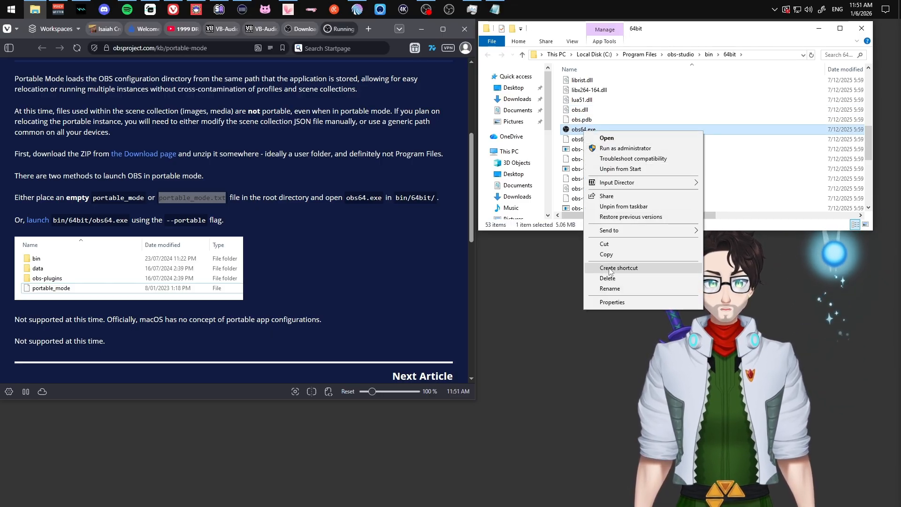
{"action": "left_click", "coordinate": [766, 188]}
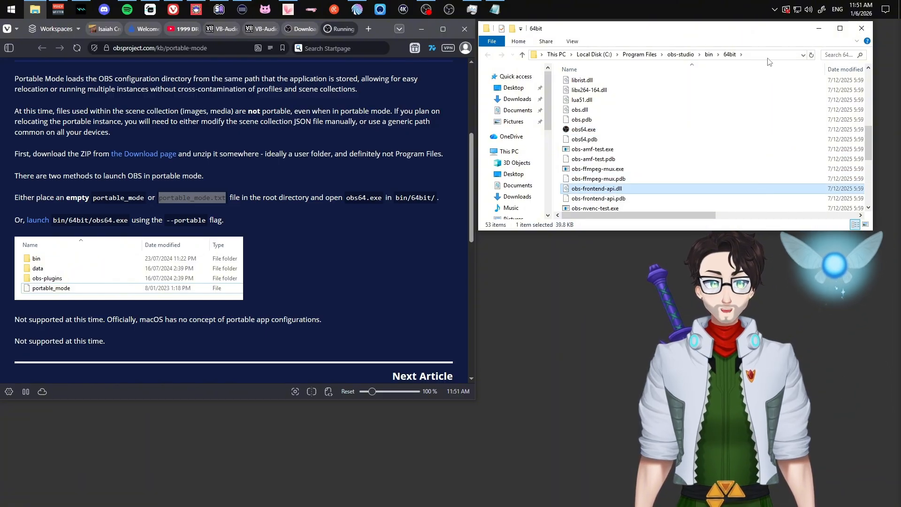
{"action": "left_click", "coordinate": [754, 55]}
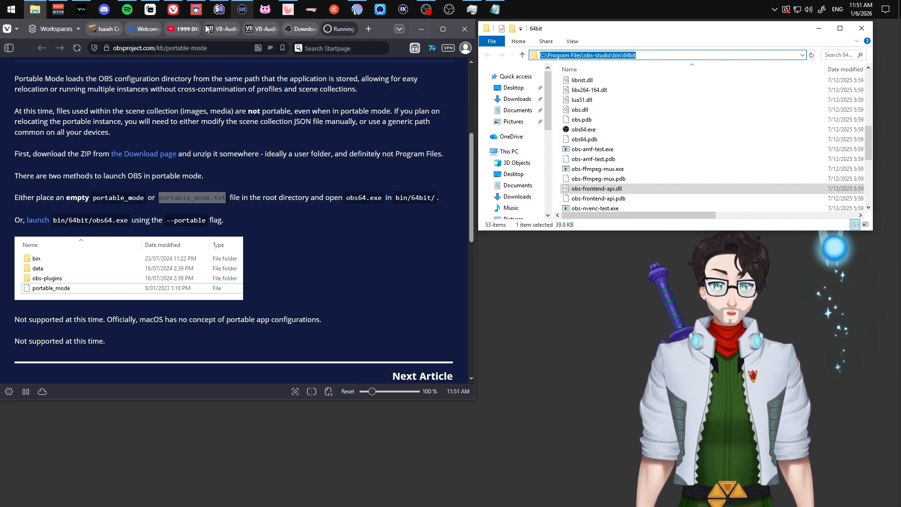
Launch Command Prompt as administrator via 'cmd' in Start and place it lower right.
{"action": "left_click", "coordinate": [14, 10]}
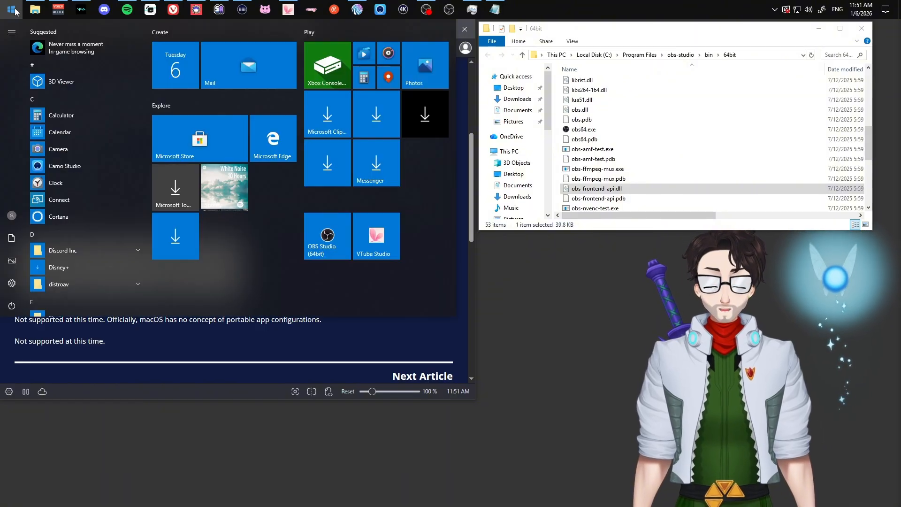
{"action": "type", "text": "cmd"}
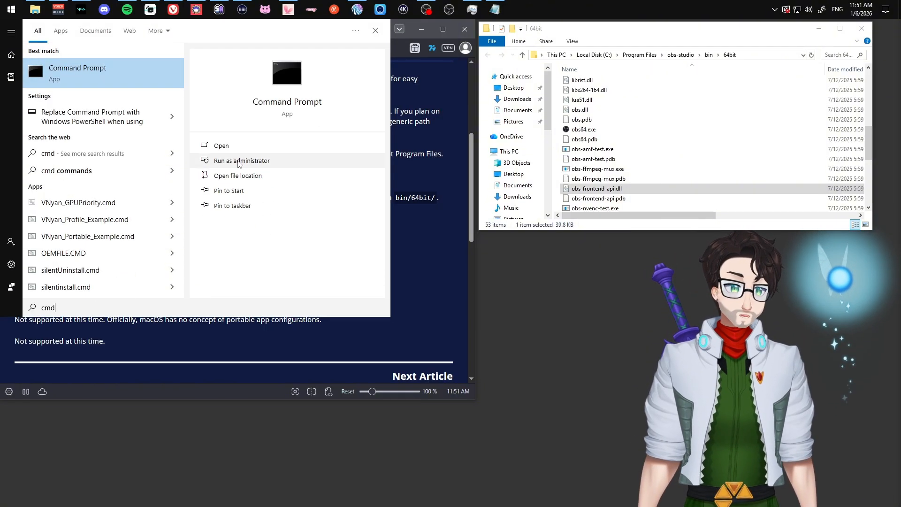
{"action": "left_click", "coordinate": [240, 161]}
{"action": "left_click_drag", "start_coordinate": [347, 124], "coordinate": [652, 251]}
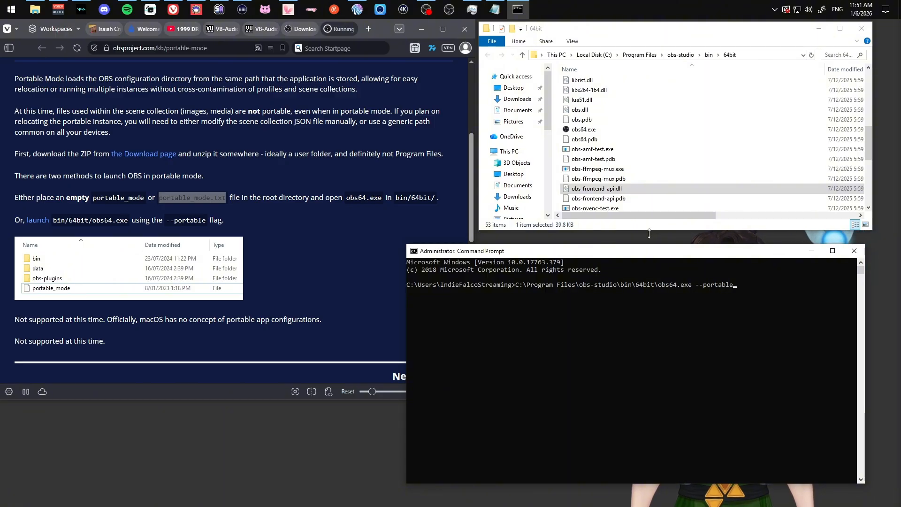
Run obs64.exe --portable, then rerun it with the obs64.exe path wrapped in quotes.
{"action": "key", "text": "Return"}
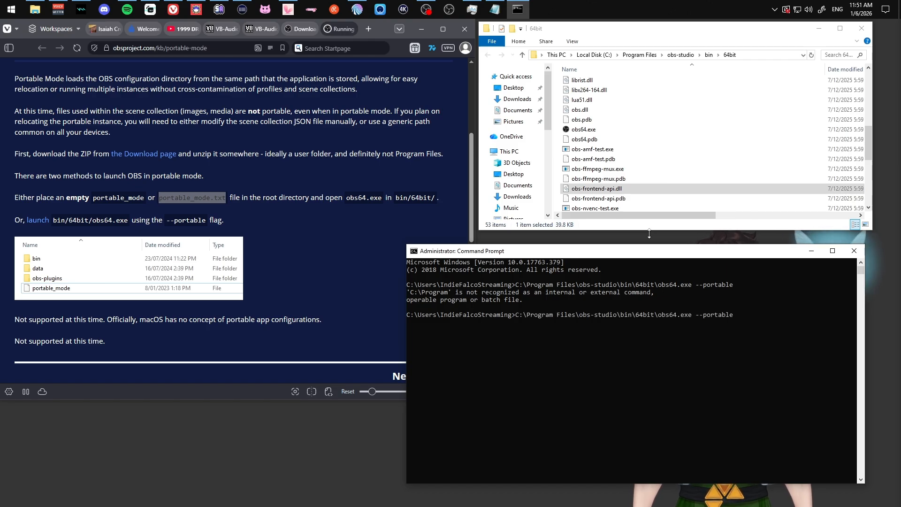
{"action": "key", "text": "Right"}
{"action": "key", "text": "Right"}
{"action": "key", "text": "Right"}
{"action": "key", "text": "Right"}
{"action": "key", "text": "Right"}
{"action": "key", "text": "Right"}
{"action": "key", "text": "Right"}
{"action": "key", "text": "Right"}
{"action": "key", "text": "Right"}
{"action": "key", "text": "Right"}
{"action": "key", "text": "Right"}
{"action": "key", "text": "Right"}
{"action": "key", "text": "Right"}
{"action": "key", "text": "Right"}
{"action": "key", "text": "Right"}
{"action": "key", "text": "Right"}
{"action": "key", "text": "Right"}
{"action": "key", "text": "Right"}
{"action": "key", "text": "Right"}
{"action": "key", "text": "Right"}
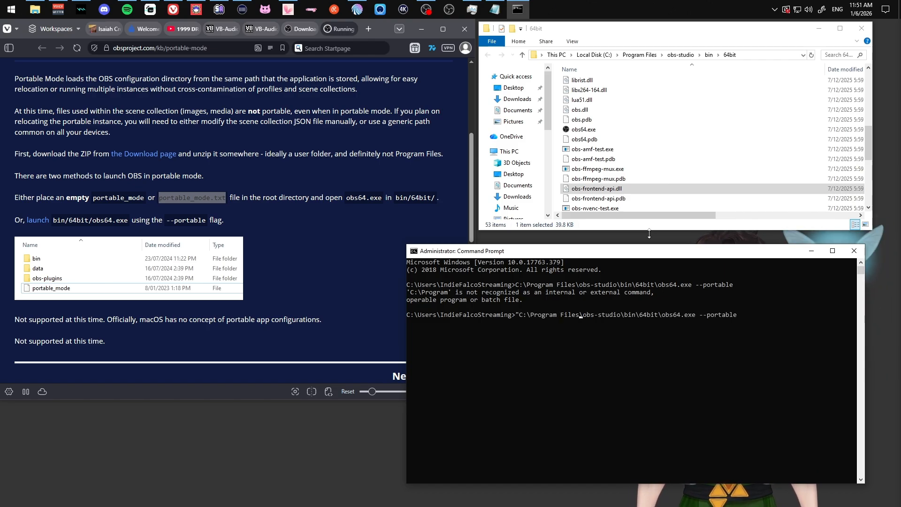
{"action": "type", "text": "\""}
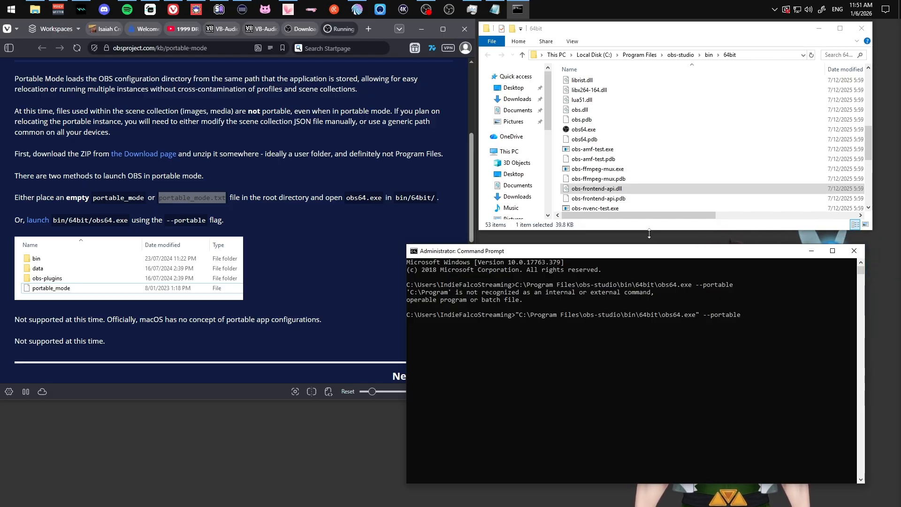
{"action": "key", "text": "Return"}
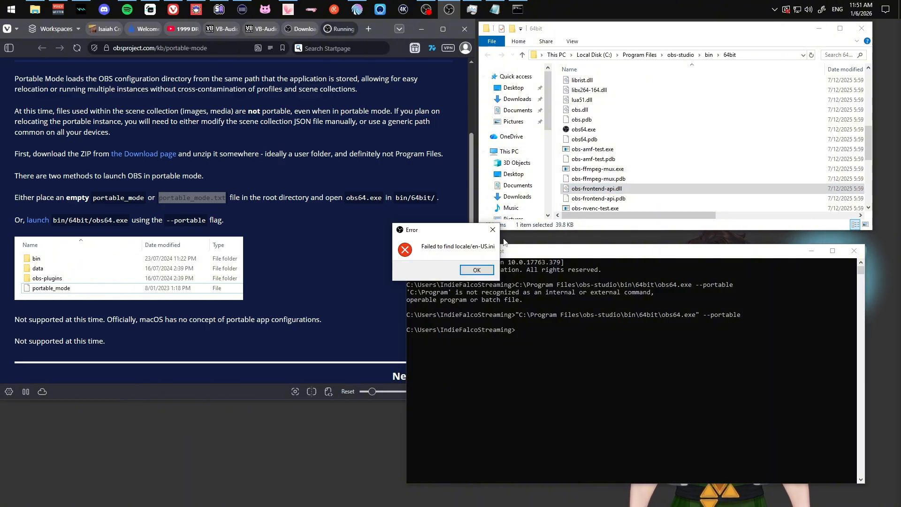
Dismiss OBS's two missing-locale errors, close Command Prompt, and show the 64bit path.
{"action": "left_click", "coordinate": [473, 269]}
{"action": "left_click", "coordinate": [475, 269]}
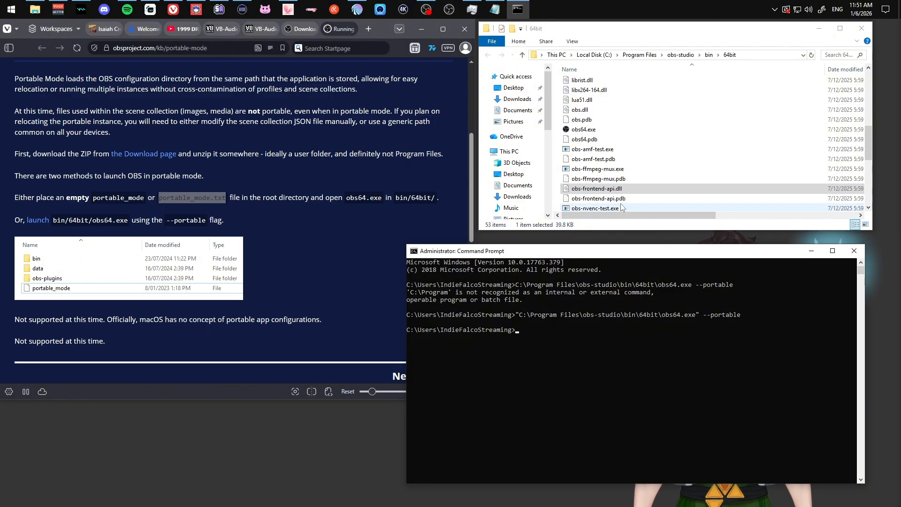
{"action": "scroll", "coordinate": [623, 183], "scroll_direction": "down", "scroll_amount": 4}
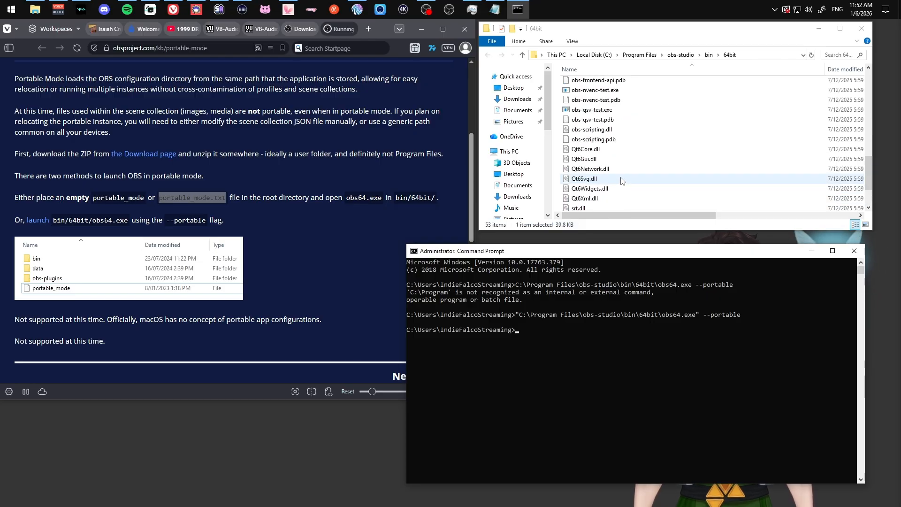
{"action": "scroll", "coordinate": [621, 178], "scroll_direction": "up", "scroll_amount": 1}
{"action": "scroll", "coordinate": [621, 177], "scroll_direction": "up", "scroll_amount": 3}
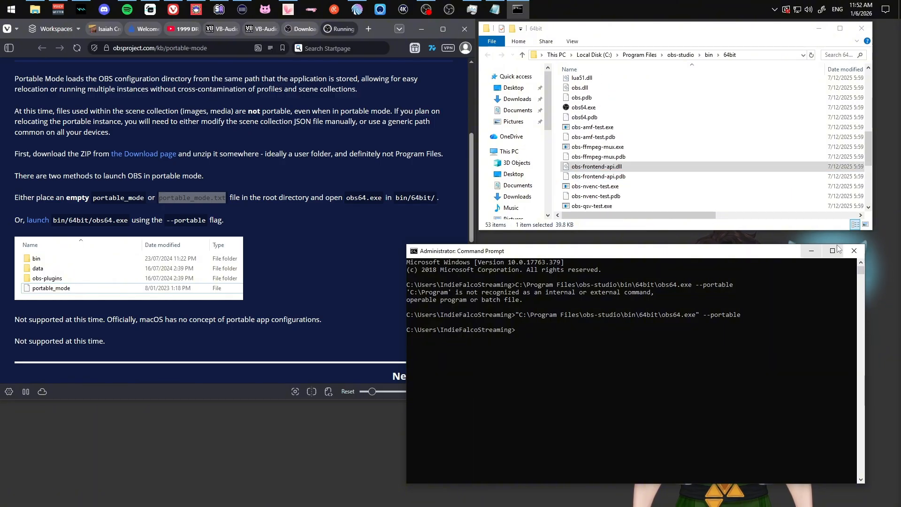
{"action": "left_click", "coordinate": [854, 251]}
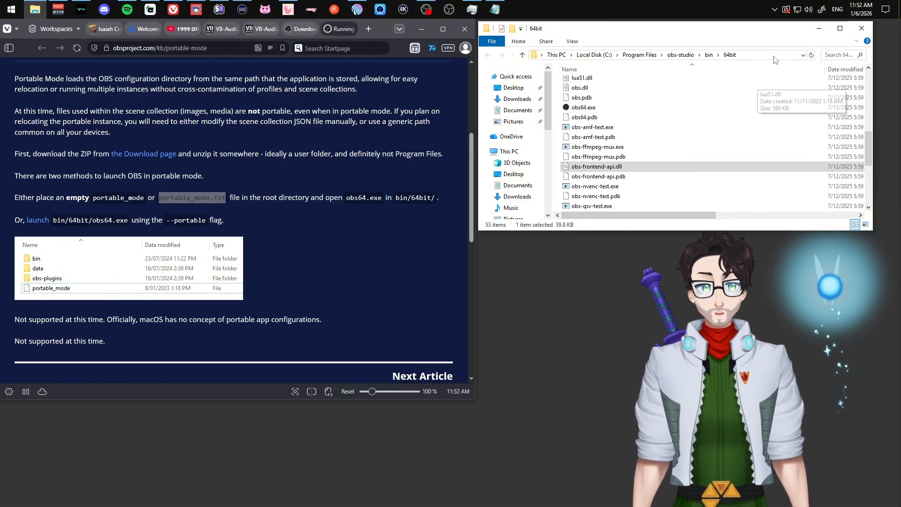
{"action": "left_click", "coordinate": [615, 55]}
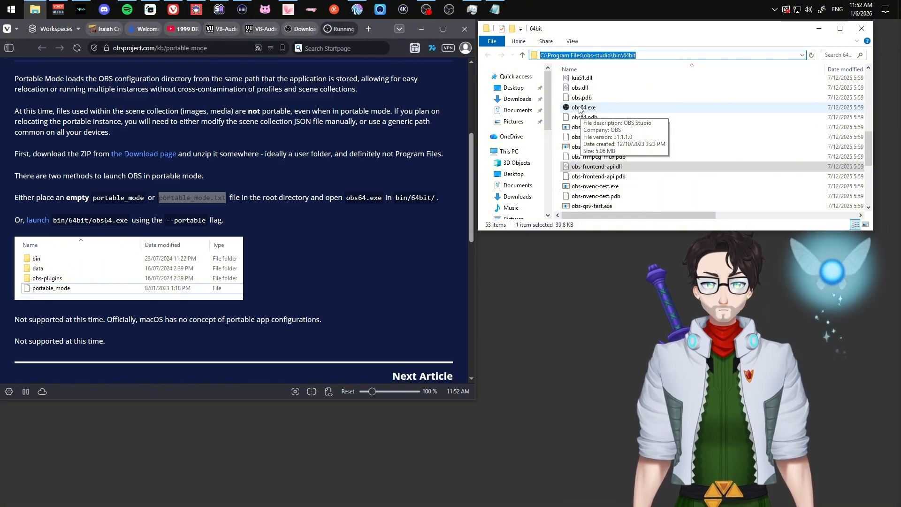
Open the OBS-Recording shortcut's Properties from the taskbar jump list.
{"action": "right_click", "coordinate": [450, 9]}
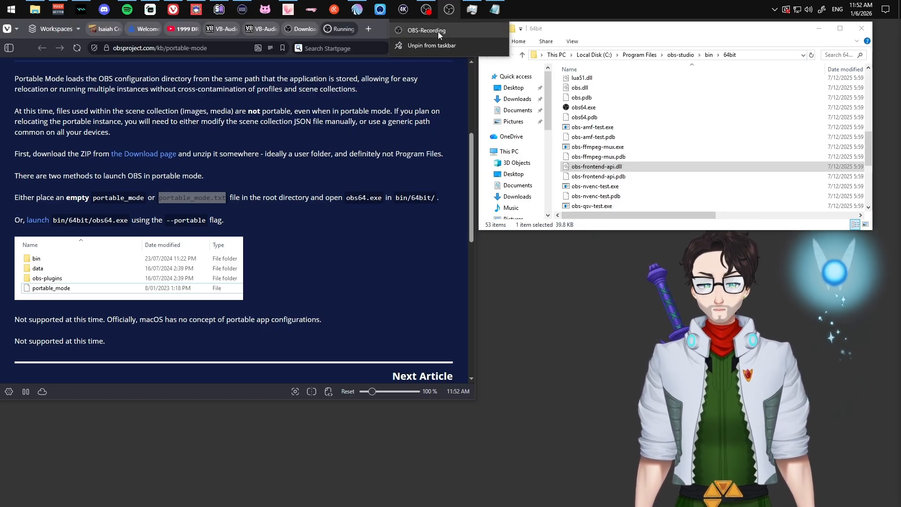
{"action": "right_click", "coordinate": [438, 32]}
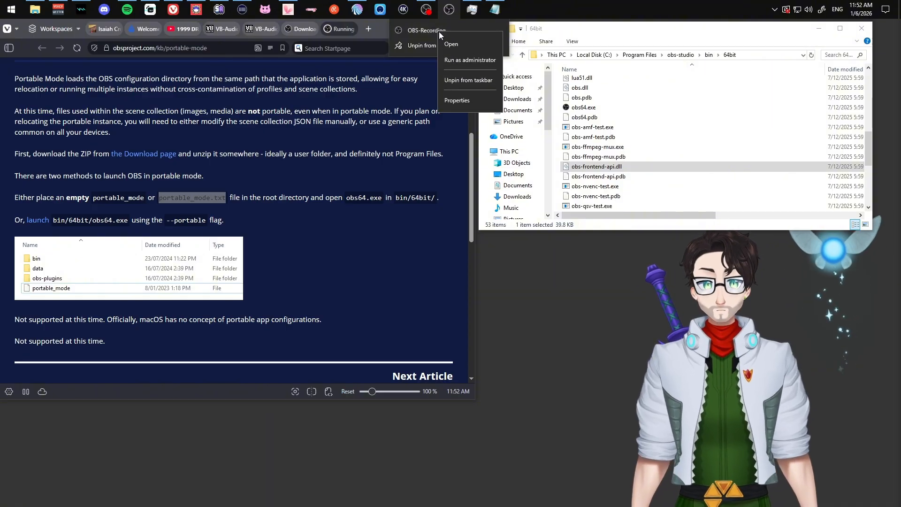
{"action": "left_click", "coordinate": [453, 101]}
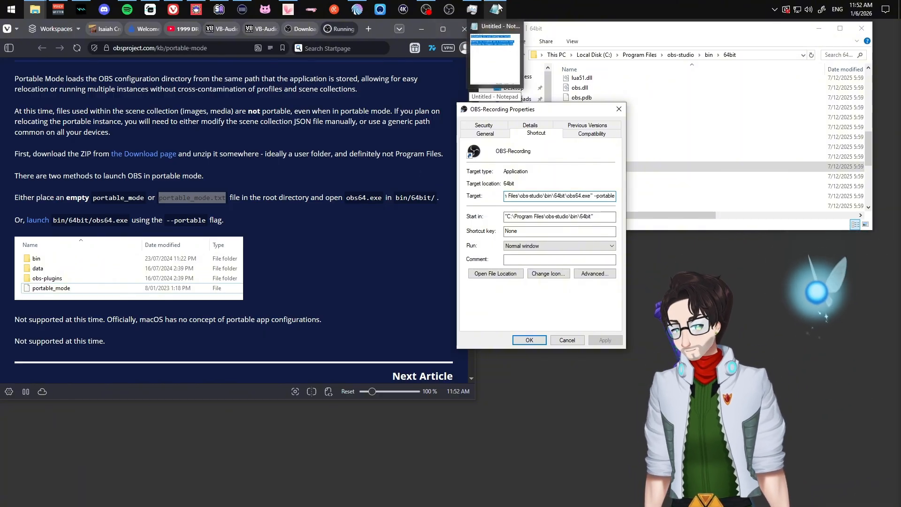
{"action": "left_click", "coordinate": [497, 9]}
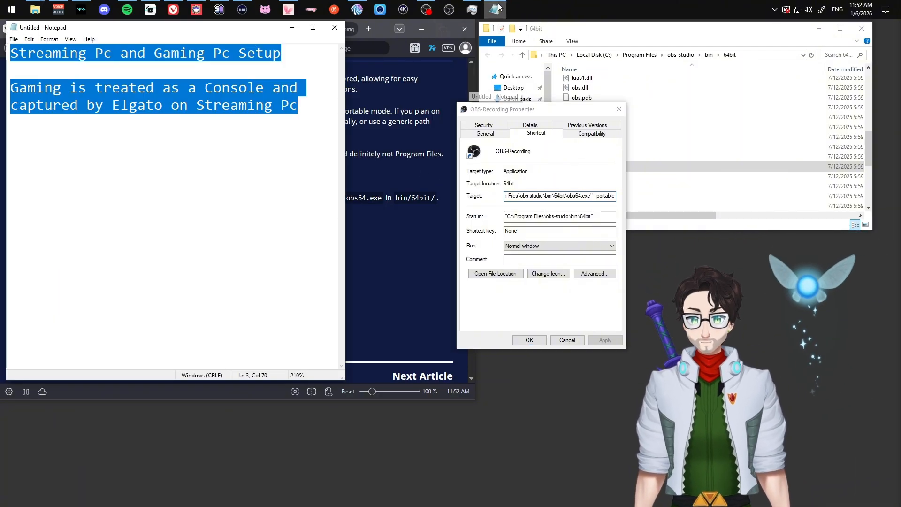
{"action": "left_click", "coordinate": [588, 196]}
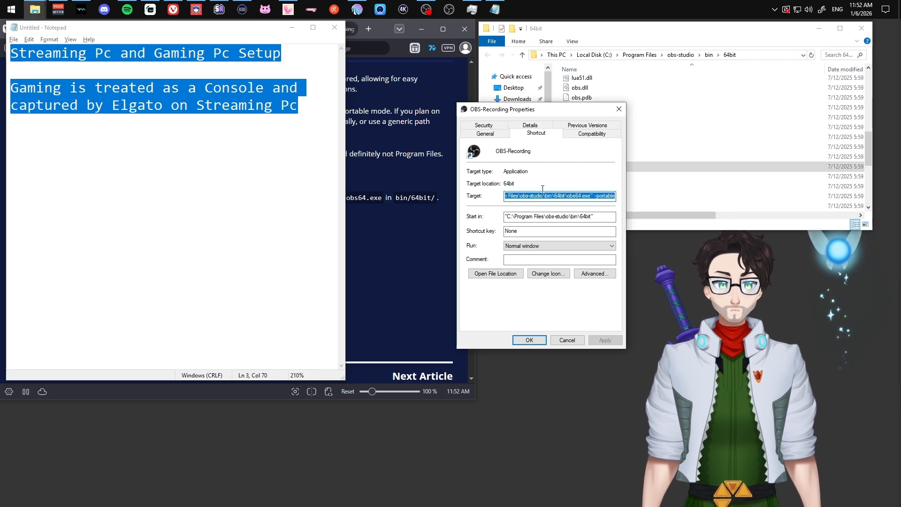
Paste the OBS target and the quoted Start in path onto new lines in the Notepad notes.
{"action": "left_click", "coordinate": [223, 264]}
{"action": "key", "text": "Return"}
{"action": "key", "text": "Return"}
{"action": "type", "text": "\"C:\\Program Files\\obs-studio\\bin\\64bit\\obs64.exe\" --portable"}
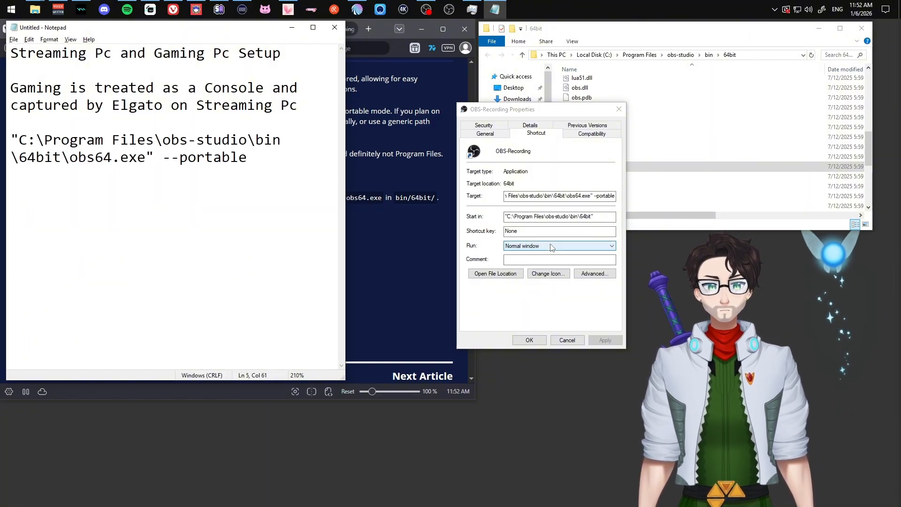
{"action": "left_click_drag", "start_coordinate": [598, 216], "coordinate": [454, 221]}
{"action": "key", "text": "ctrl+c"}
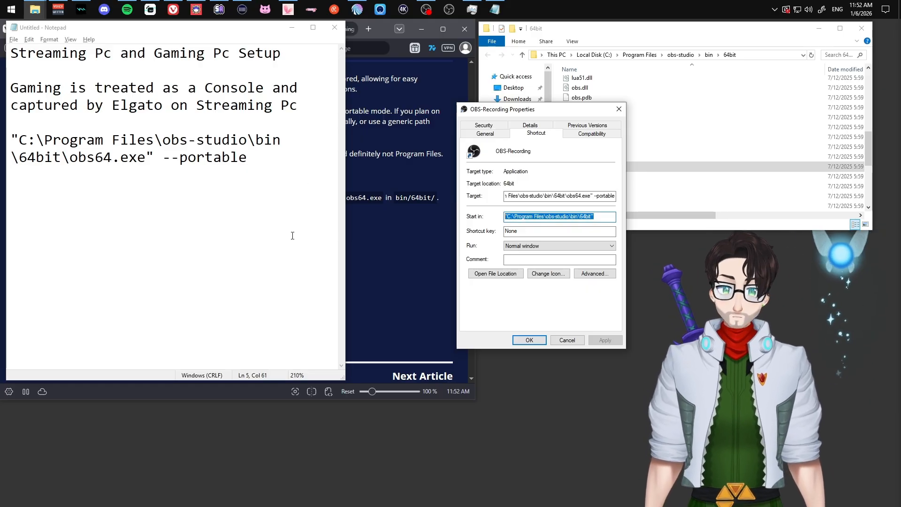
{"action": "left_click", "coordinate": [250, 291]}
{"action": "key", "text": "ctrl+v"}
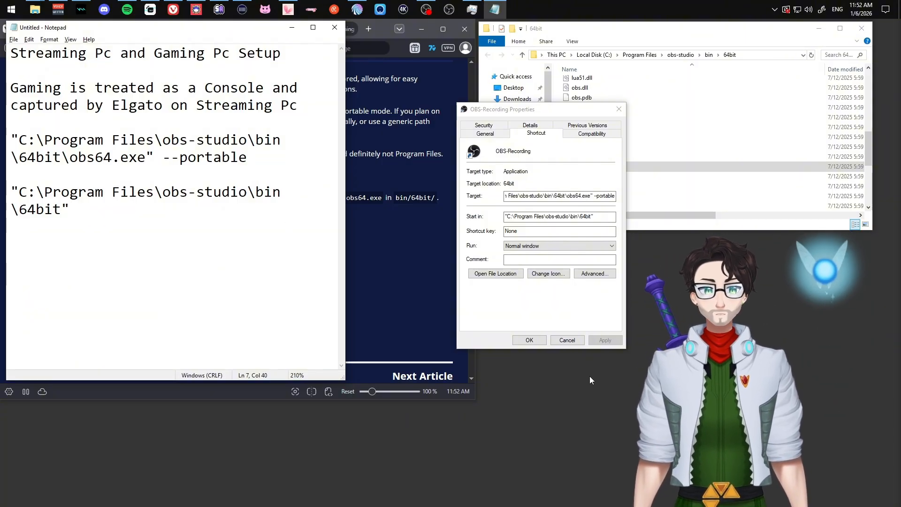
{"action": "left_click", "coordinate": [567, 340]}
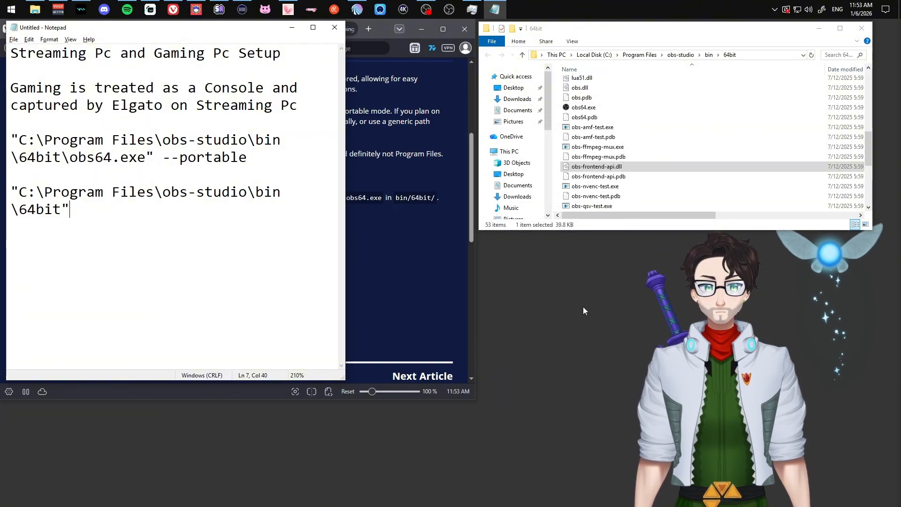
{"action": "right_click", "coordinate": [578, 111]}
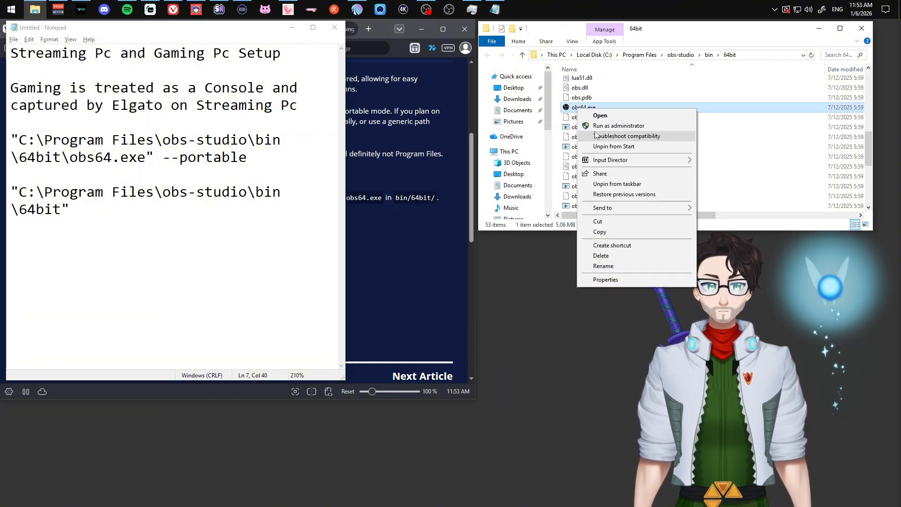
{"action": "mouse_move", "coordinate": [668, 161]}
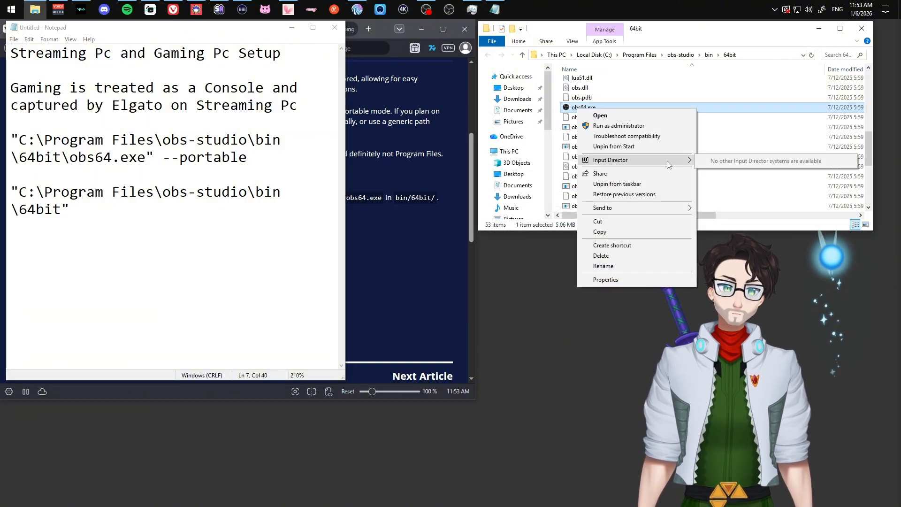
{"action": "mouse_move", "coordinate": [668, 209]}
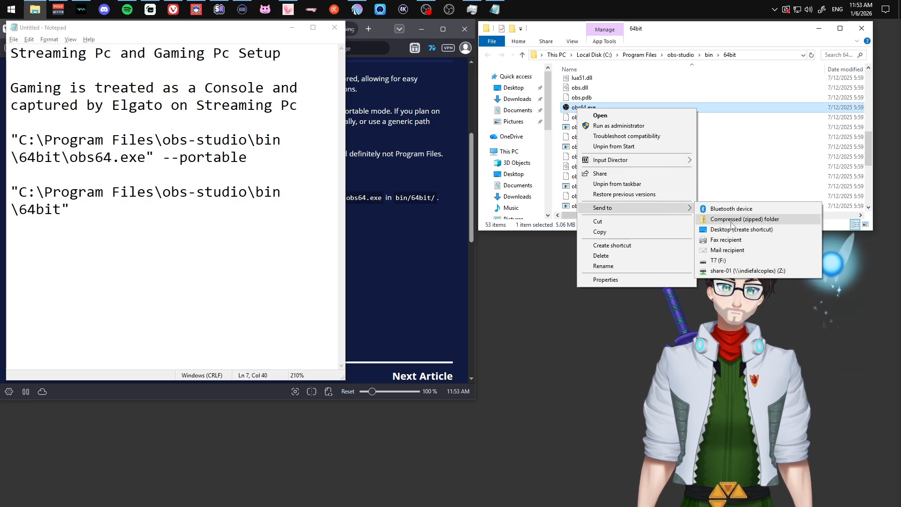
{"action": "left_click", "coordinate": [626, 246]}
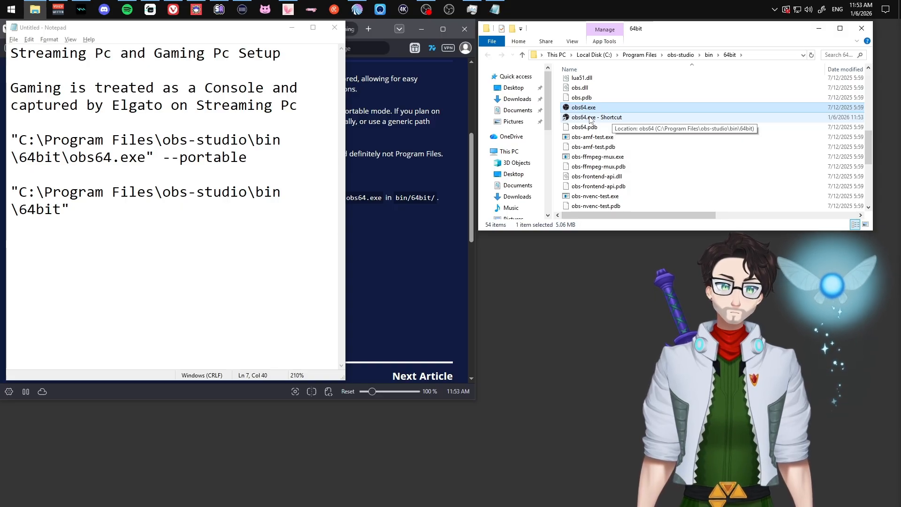
{"action": "left_click", "coordinate": [590, 118]}
{"action": "key", "text": "Delete"}
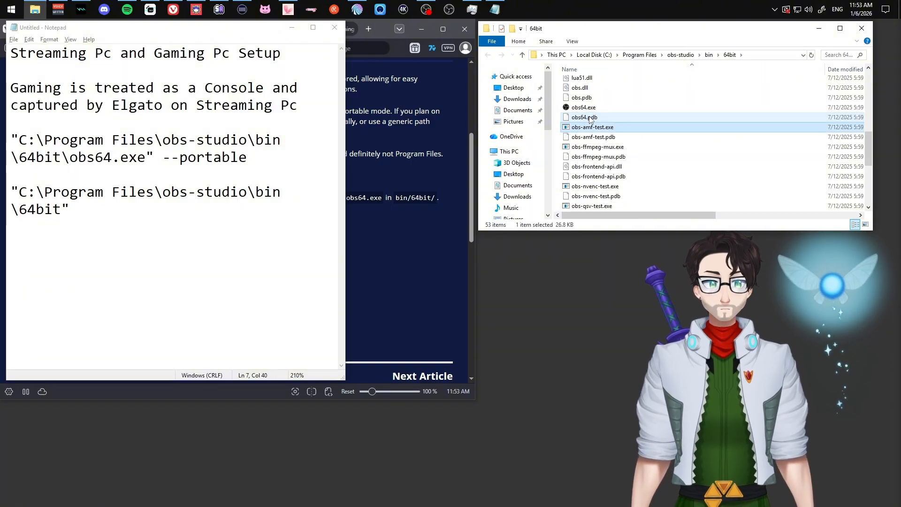
{"action": "key", "text": "End"}
{"action": "key", "text": "Up"}
{"action": "key", "text": "Up"}
{"action": "key", "text": "Up"}
{"action": "key", "text": "Up"}
{"action": "key", "text": "Up"}
{"action": "key", "text": "Up"}
{"action": "key", "text": "Up"}
{"action": "key", "text": "Up"}
{"action": "key", "text": "Up"}
{"action": "key", "text": "Up"}
{"action": "key", "text": "Up"}
{"action": "key", "text": "Up"}
{"action": "key", "text": "Up"}
{"action": "key", "text": "Up"}
{"action": "key", "text": "Up"}
{"action": "key", "text": "Up"}
{"action": "key", "text": "Up"}
{"action": "key", "text": "Up"}
{"action": "key", "text": "Up"}
{"action": "key", "text": "Up"}
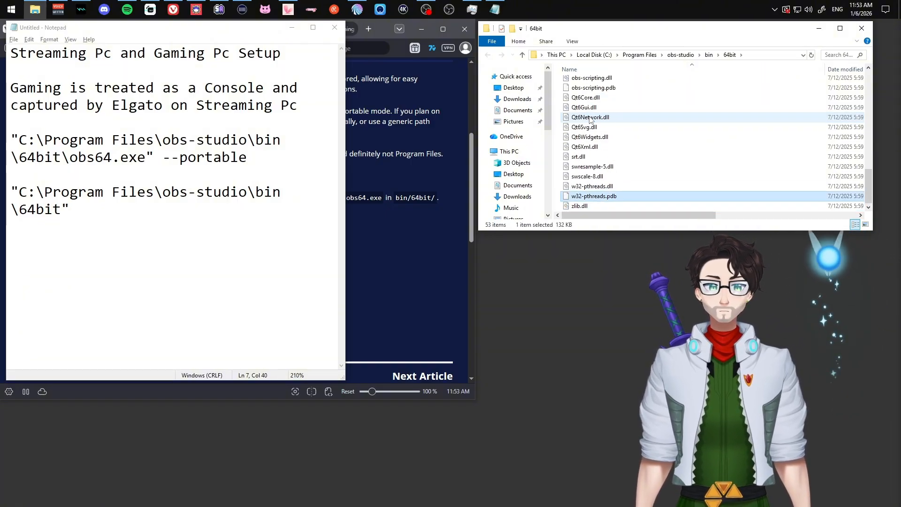
{"action": "key", "text": "Up"}
{"action": "key", "text": "Up"}
{"action": "key", "text": "Up"}
{"action": "key", "text": "Up"}
{"action": "key", "text": "Up"}
{"action": "key", "text": "Up"}
{"action": "key", "text": "Up"}
{"action": "key", "text": "Up"}
{"action": "key", "text": "Up"}
{"action": "key", "text": "Up"}
{"action": "key", "text": "Up"}
{"action": "key", "text": "Up"}
{"action": "key", "text": "Up"}
{"action": "key", "text": "Up"}
{"action": "key", "text": "Up"}
{"action": "key", "text": "Up"}
{"action": "key", "text": "Up"}
{"action": "key", "text": "Up"}
{"action": "key", "text": "Up"}
{"action": "key", "text": "Up"}
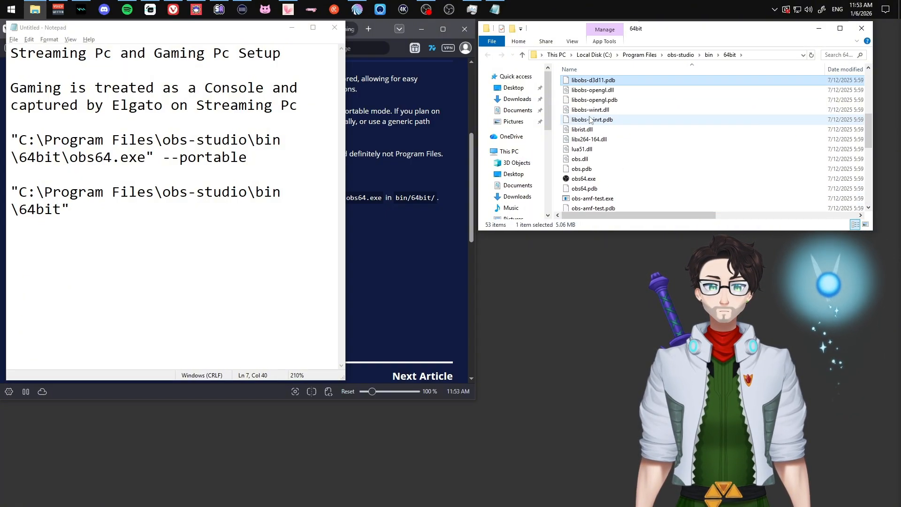
{"action": "key", "text": "Down"}
{"action": "key", "text": "Down"}
{"action": "key", "text": "Down"}
{"action": "key", "text": "Down"}
{"action": "key", "text": "Down"}
{"action": "key", "text": "Down"}
{"action": "key", "text": "Down"}
{"action": "key", "text": "Down"}
{"action": "key", "text": "Down"}
{"action": "key", "text": "Down"}
{"action": "key", "text": "Down"}
{"action": "key", "text": "Down"}
{"action": "key", "text": "Down"}
{"action": "key", "text": "Down"}
{"action": "key", "text": "Down"}
{"action": "key", "text": "Down"}
{"action": "key", "text": "Down"}
{"action": "key", "text": "Down"}
{"action": "key", "text": "Down"}
{"action": "key", "text": "Down"}
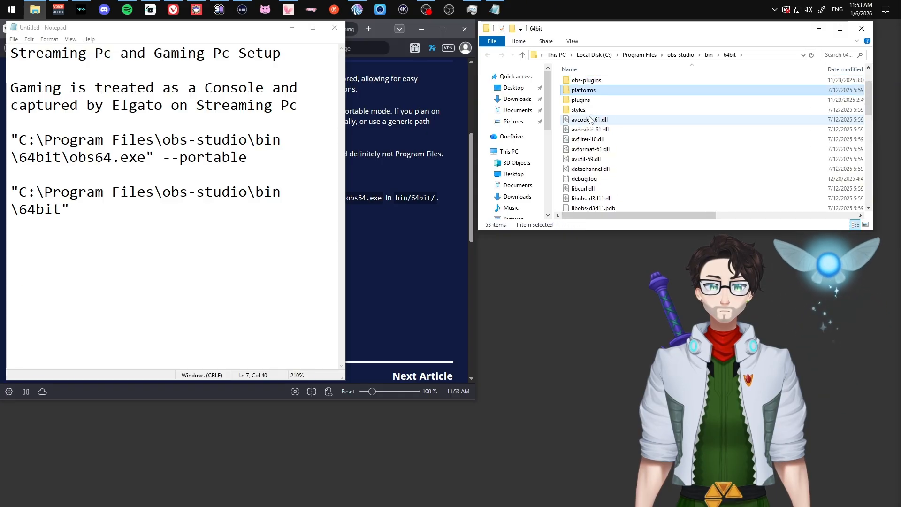
{"action": "key", "text": "Down"}
{"action": "key", "text": "Down"}
{"action": "key", "text": "Down"}
{"action": "key", "text": "Down"}
{"action": "key", "text": "Down"}
{"action": "key", "text": "Down"}
{"action": "key", "text": "Down"}
{"action": "key", "text": "Down"}
{"action": "key", "text": "Down"}
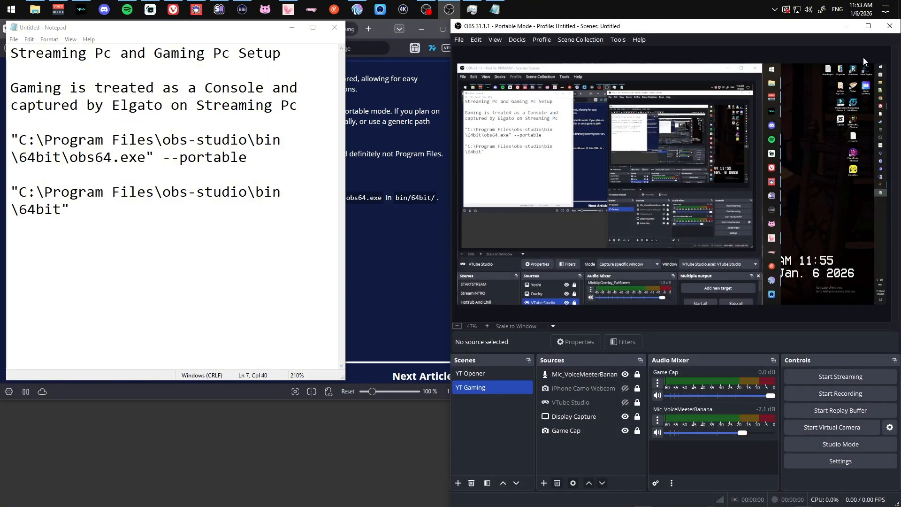
Close the Portable Mode OBS window with its title-bar X.
{"action": "left_click", "coordinate": [882, 31]}
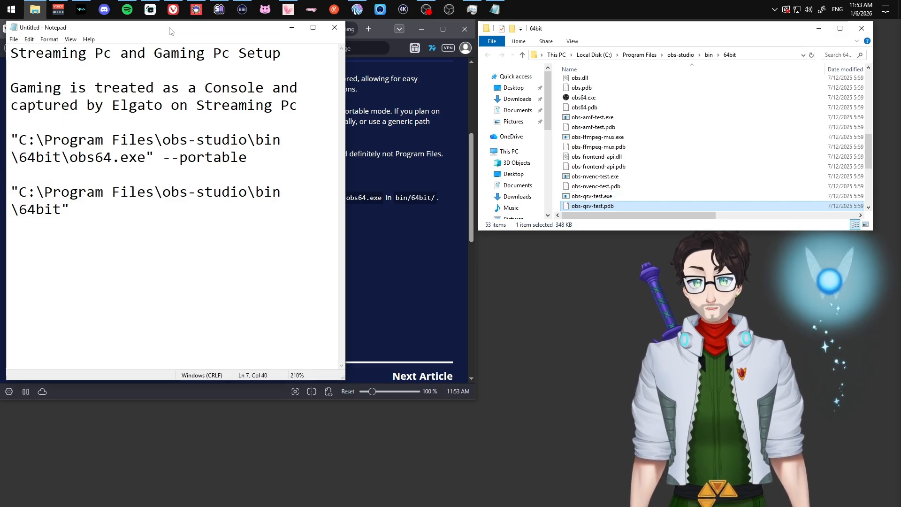
Drag the Notepad notes to the lower right, uncovering the portable-mode article.
{"action": "left_click_drag", "start_coordinate": [171, 29], "coordinate": [664, 155]}
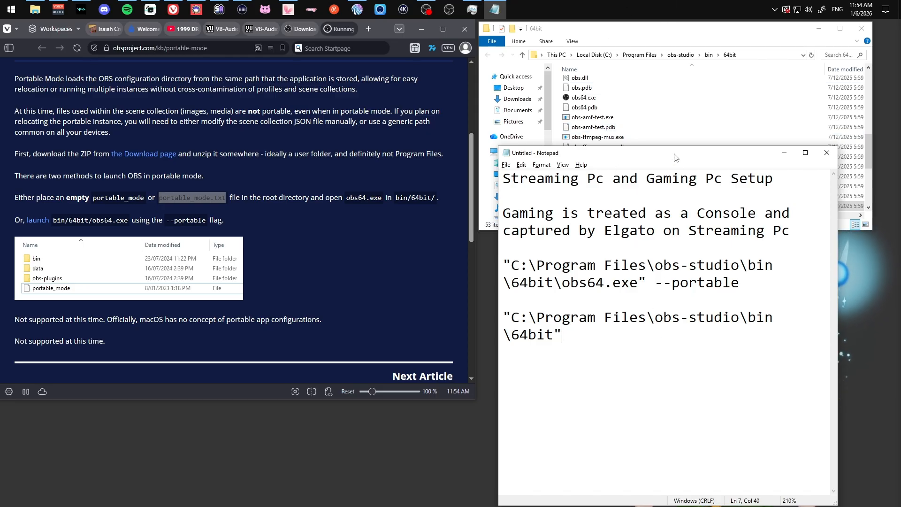
Move the Notepad notes back to the upper left beside the 64bit folder window.
{"action": "left_click", "coordinate": [240, 192]}
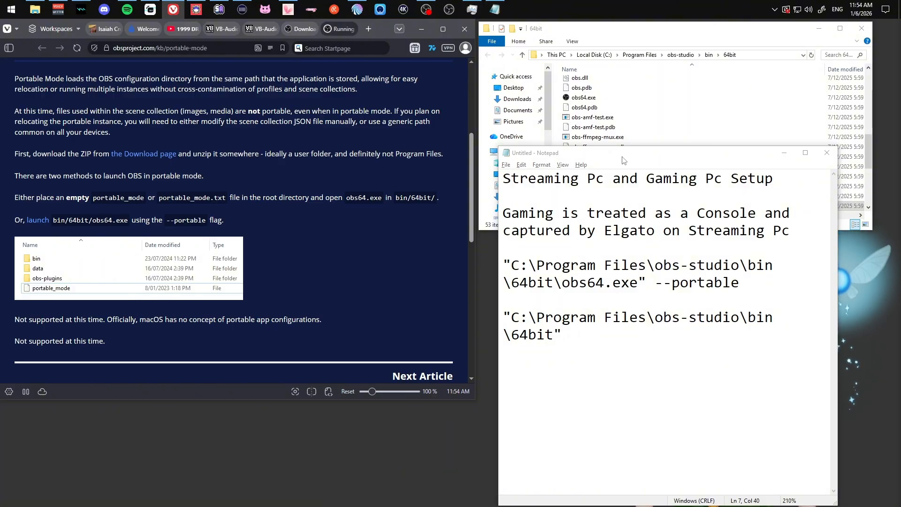
{"action": "left_click_drag", "start_coordinate": [623, 159], "coordinate": [122, 59]}
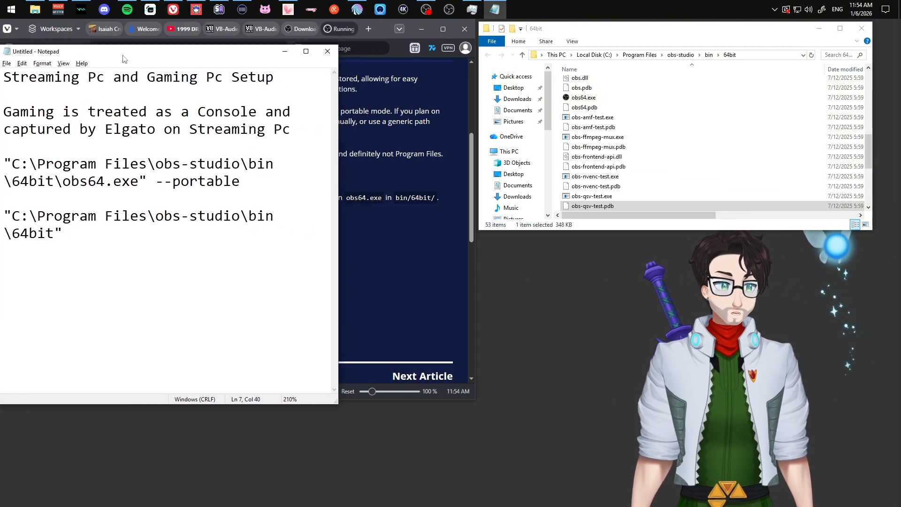
{"action": "left_click", "coordinate": [362, 121]}
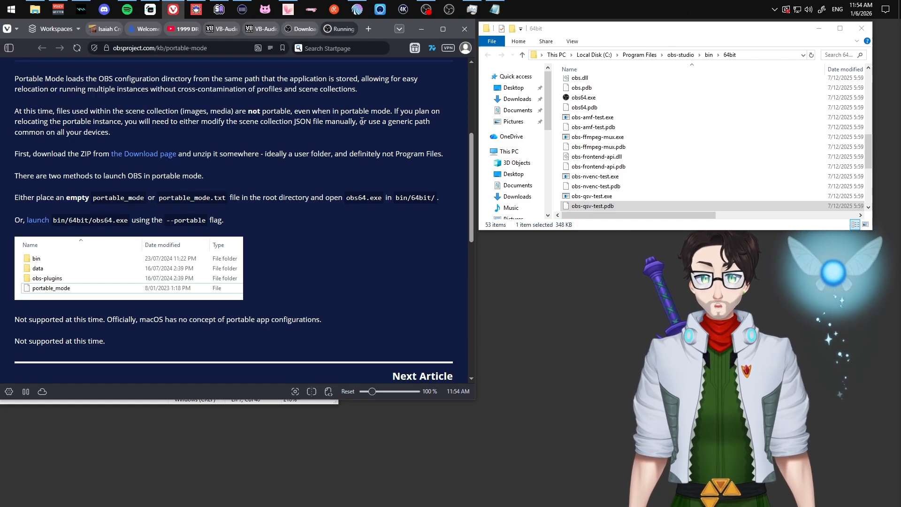
{"action": "left_click", "coordinate": [492, 10]}
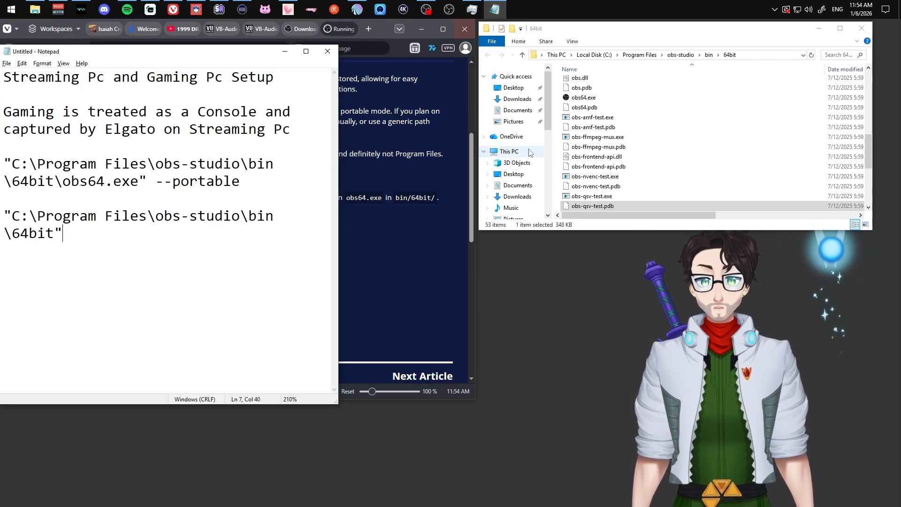
{"action": "left_click", "coordinate": [692, 127]}
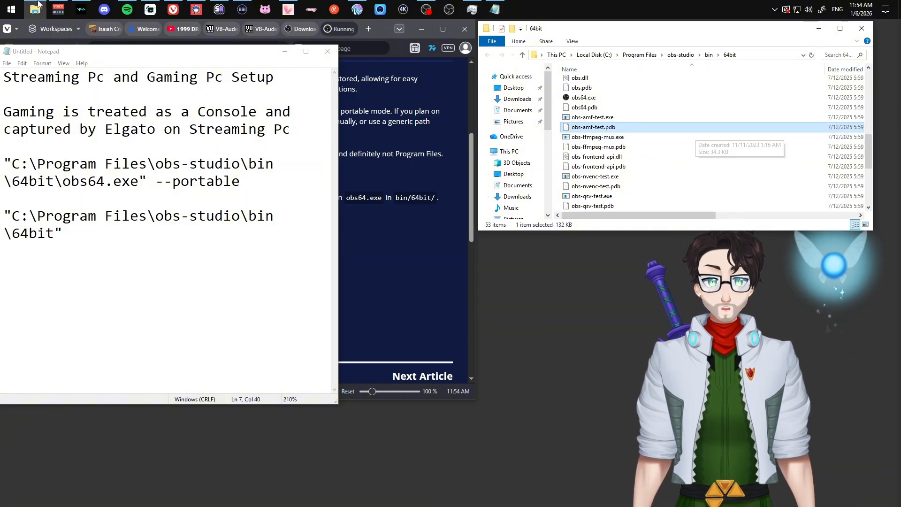
{"action": "left_click", "coordinate": [12, 10]}
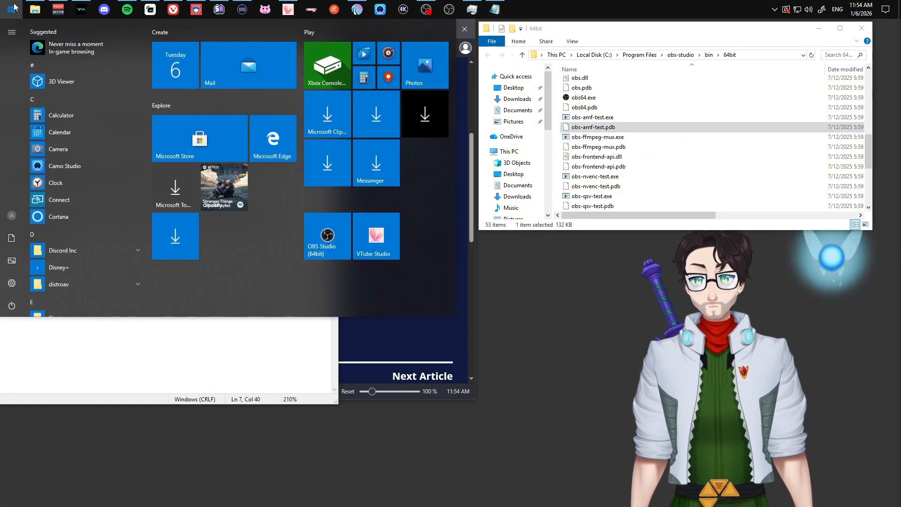
{"action": "left_click", "coordinate": [13, 10]}
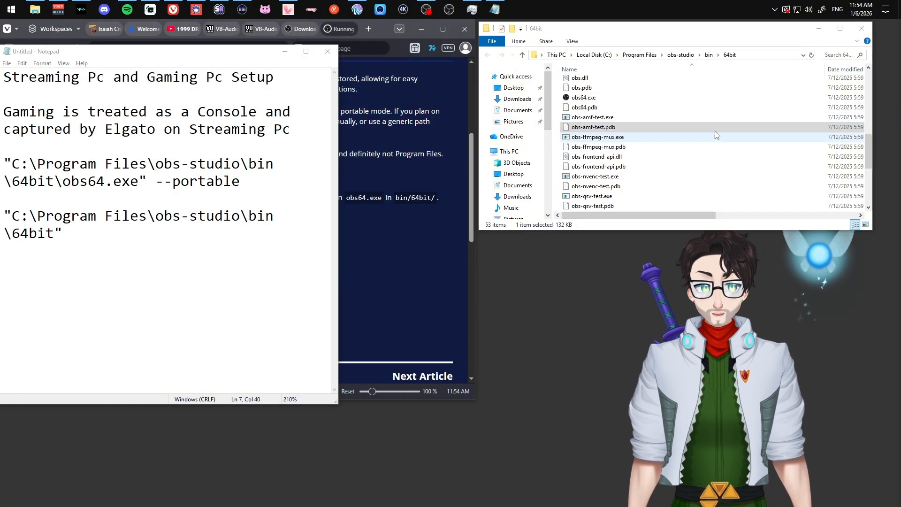
Paste the copied path C:\Program Files\obs-studio\bin\64bit as a new unquoted line in the notes.
{"action": "left_click", "coordinate": [766, 52]}
{"action": "key", "text": "ctrl+c"}
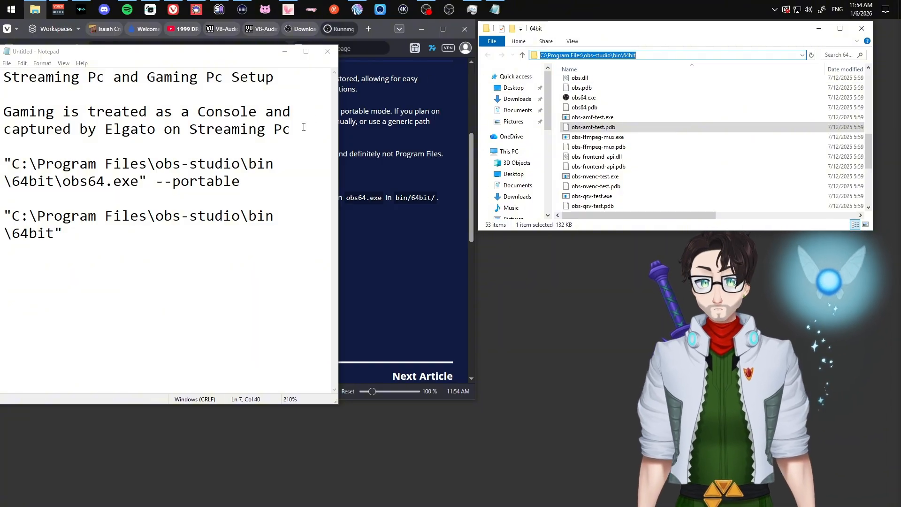
{"action": "left_click", "coordinate": [302, 142]}
{"action": "key", "text": "Return"}
{"action": "key", "text": "Return"}
{"action": "key", "text": "Up"}
{"action": "key", "text": "ctrl+v"}
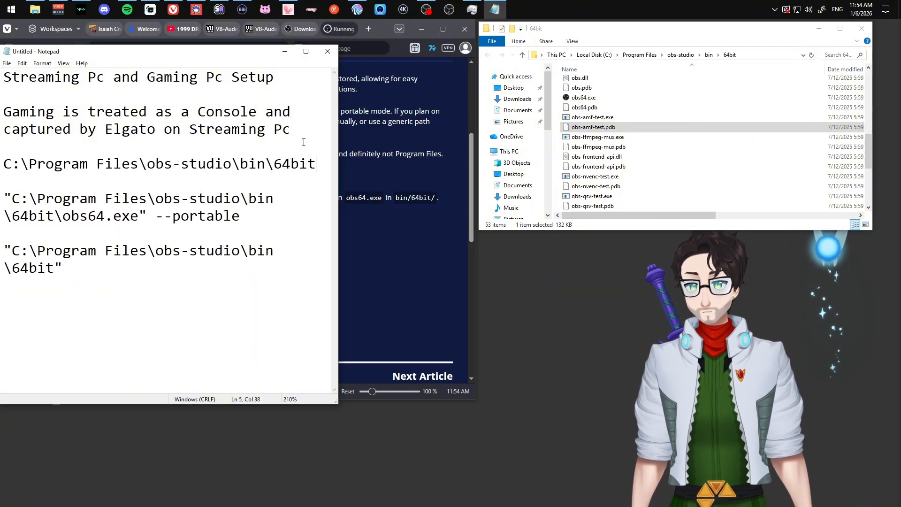
{"action": "double_click", "coordinate": [140, 167]}
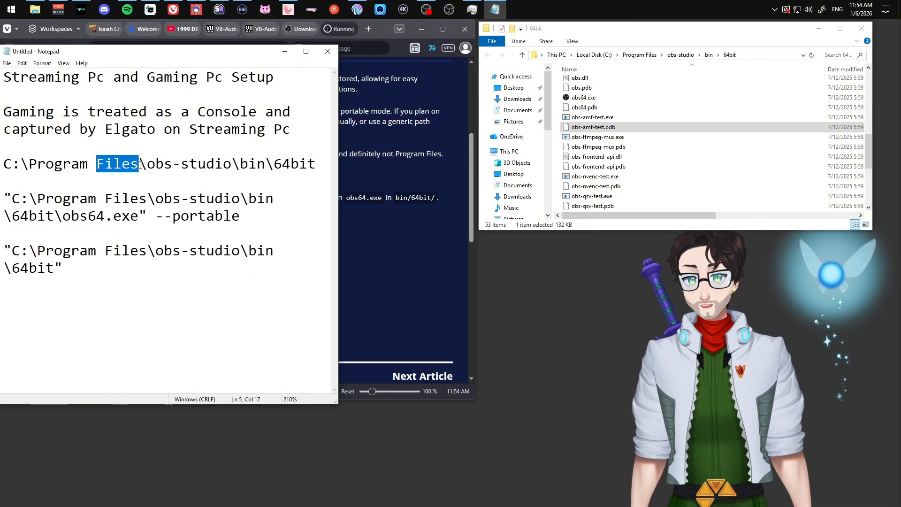
{"action": "left_click", "coordinate": [3, 164]}
{"action": "left_click_drag", "start_coordinate": [3, 164], "coordinate": [19, 177]}
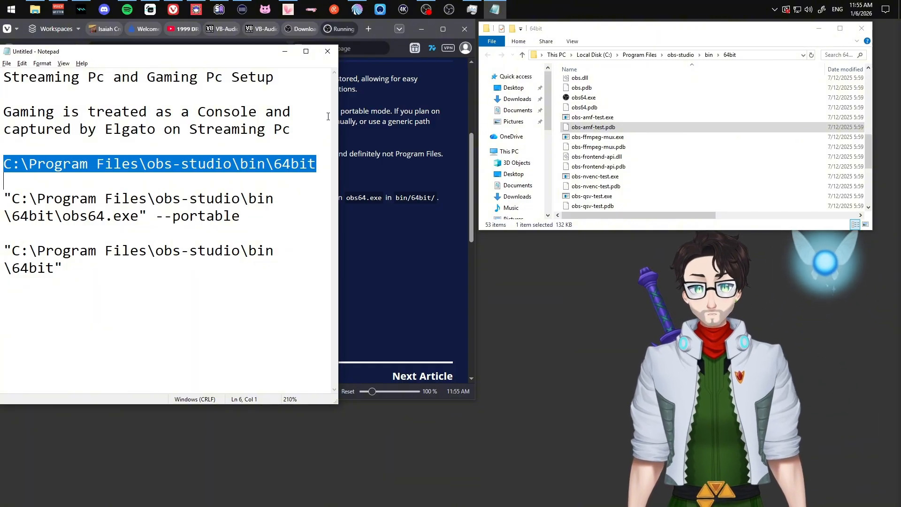
Return to the 64bit folder in File Explorer and scroll through its files.
{"action": "left_click", "coordinate": [658, 135]}
{"action": "scroll", "coordinate": [654, 116], "scroll_direction": "up", "scroll_amount": 7}
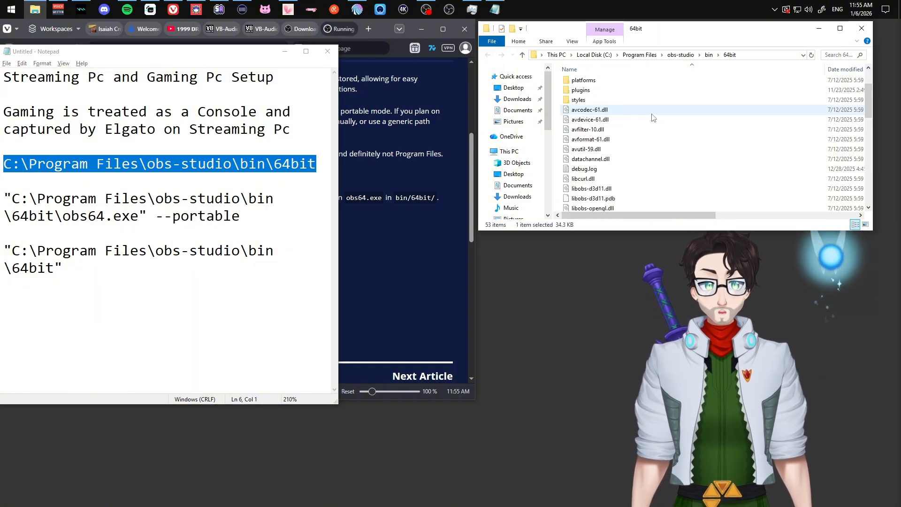
{"action": "scroll", "coordinate": [651, 117], "scroll_direction": "down", "scroll_amount": 5}
{"action": "scroll", "coordinate": [652, 119], "scroll_direction": "down", "scroll_amount": 1}
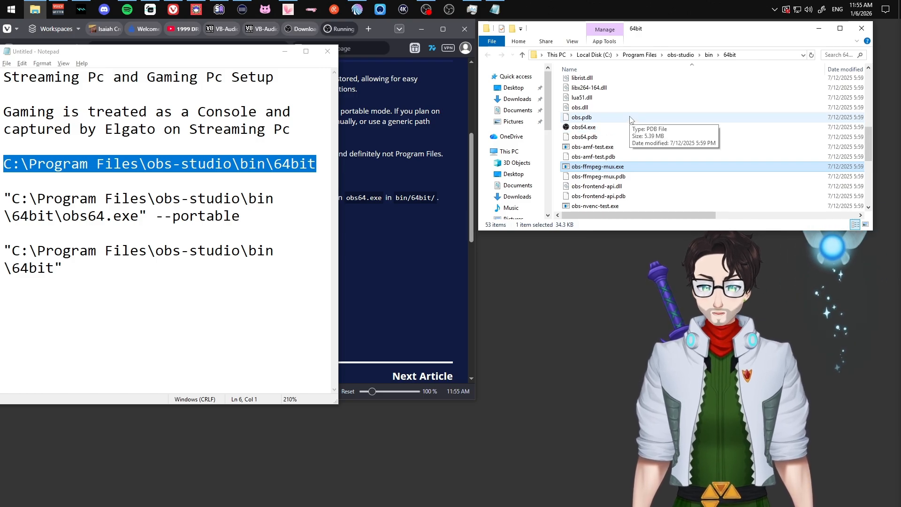
Create a shortcut to obs64.exe and open the shortcut's Properties.
{"action": "right_click", "coordinate": [586, 127]}
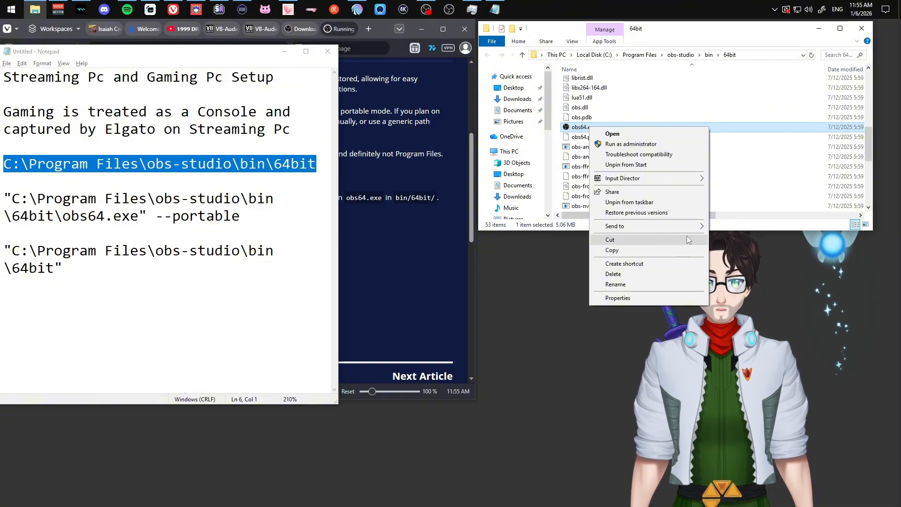
{"action": "left_click", "coordinate": [680, 264]}
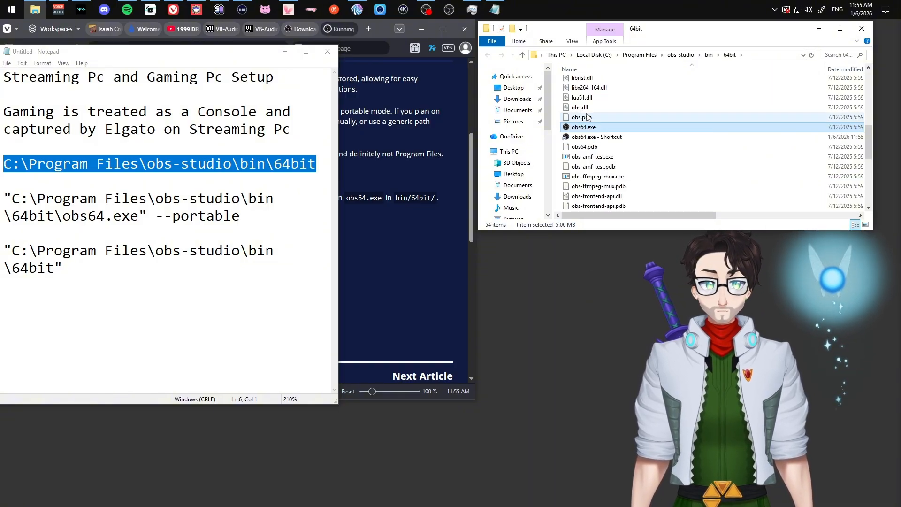
{"action": "right_click", "coordinate": [591, 138]}
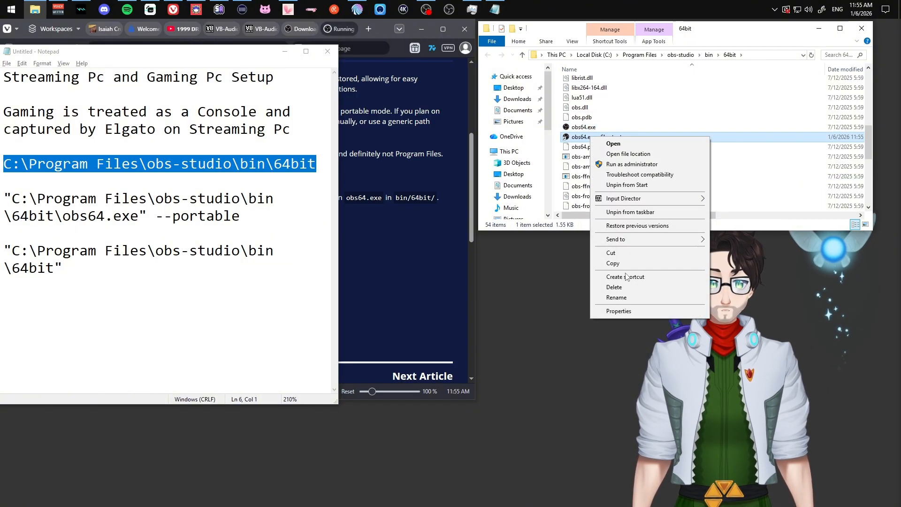
{"action": "left_click", "coordinate": [619, 311]}
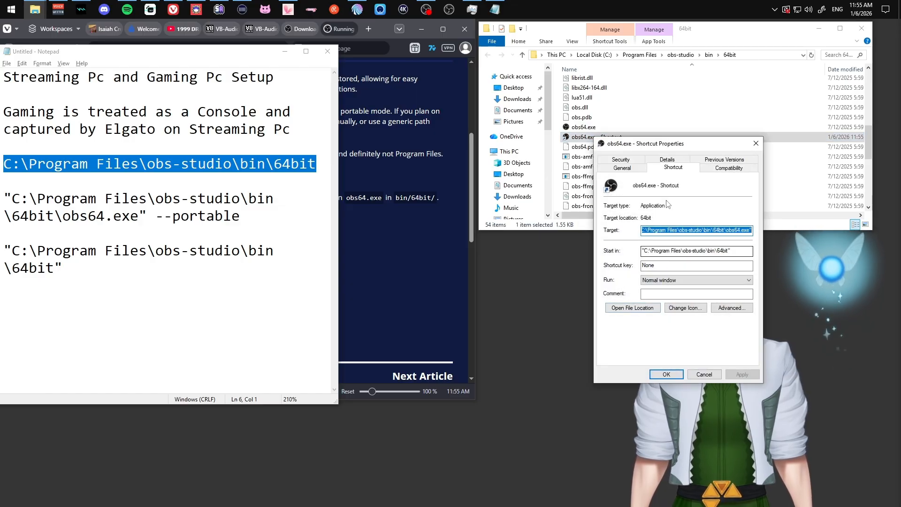
Append --portable to the shortcut's Target, checking it against the notes, then apply and confirm with OK.
{"action": "left_click", "coordinate": [718, 231]}
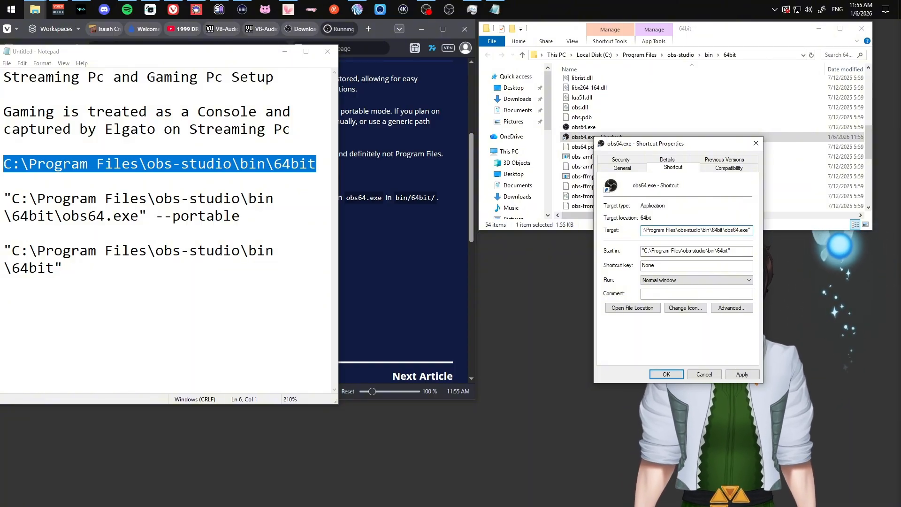
{"action": "type", "text": "--portable"}
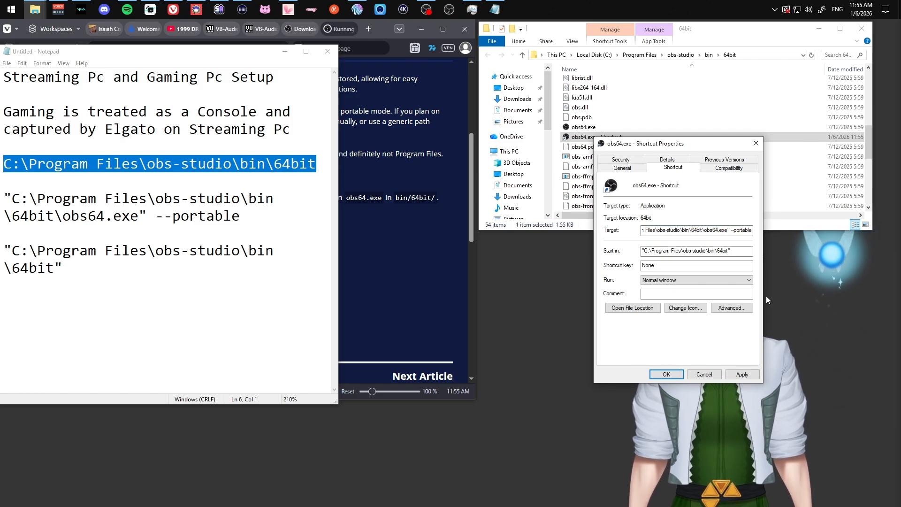
{"action": "left_click", "coordinate": [744, 374]}
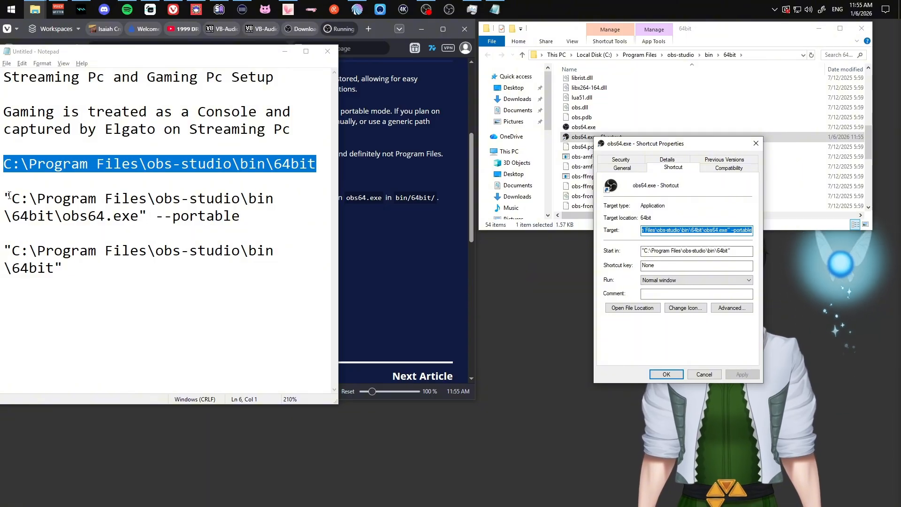
{"action": "left_click_drag", "start_coordinate": [4, 198], "coordinate": [273, 221]}
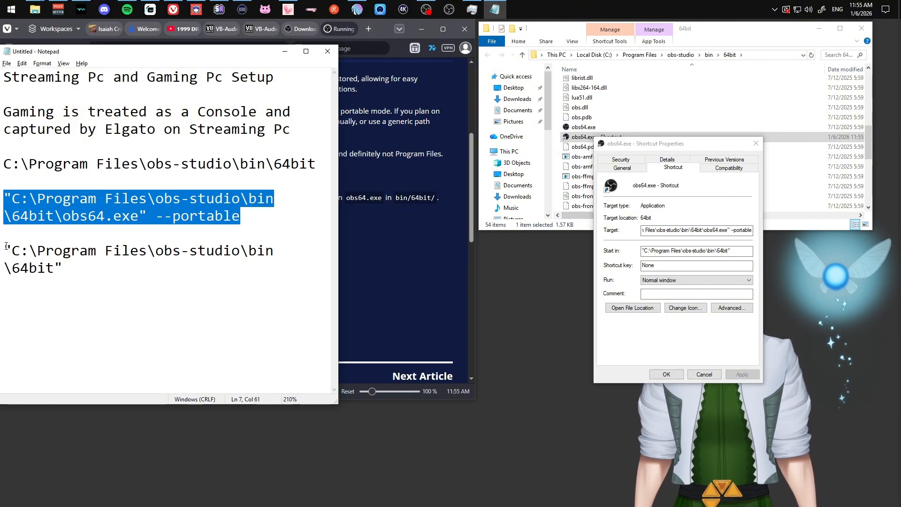
{"action": "left_click_drag", "start_coordinate": [4, 250], "coordinate": [63, 269]}
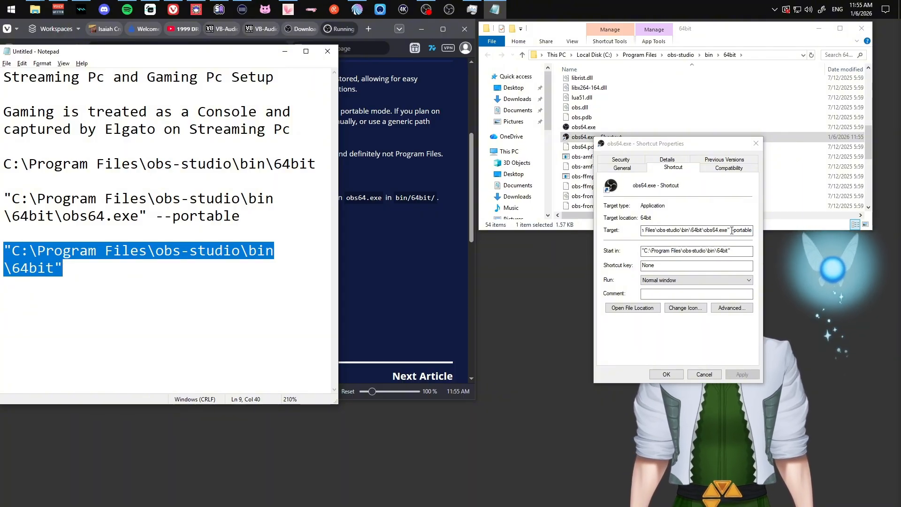
{"action": "double_click", "coordinate": [756, 230]}
{"action": "left_click", "coordinate": [712, 230]}
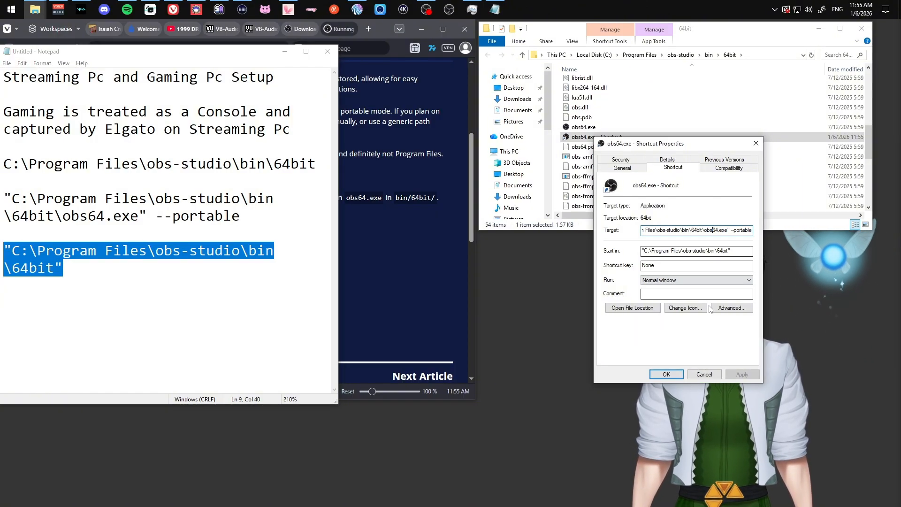
{"action": "left_click", "coordinate": [664, 375]}
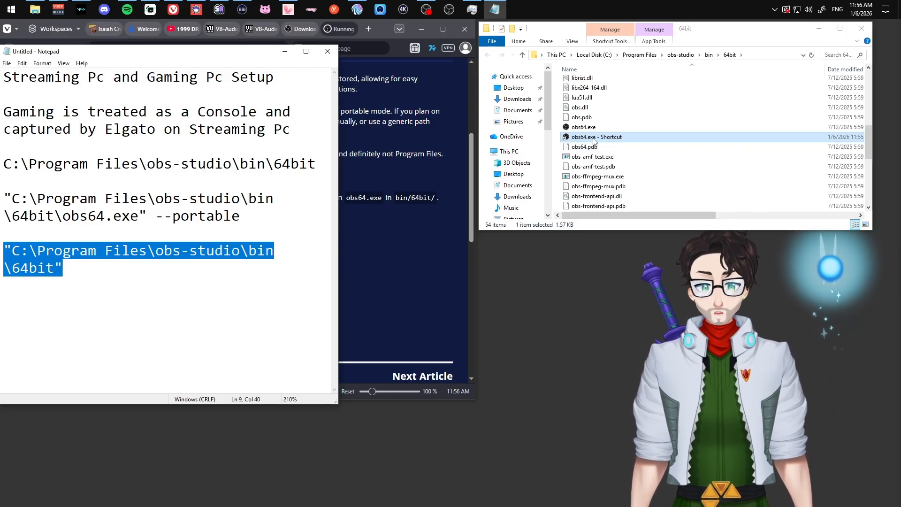
{"action": "left_click", "coordinate": [593, 140]}
Launch portable OBS from the new shortcut and disable the preview.
{"action": "double_click", "coordinate": [593, 137]}
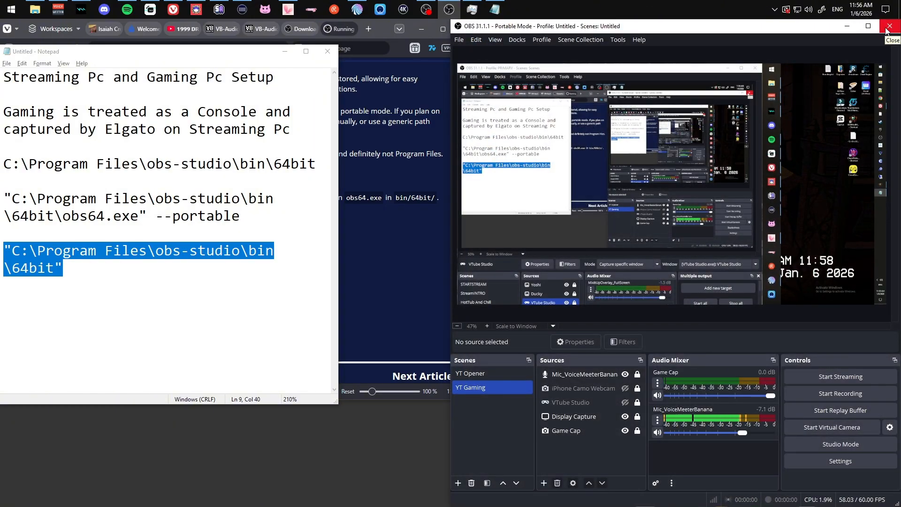
{"action": "right_click", "coordinate": [666, 173]}
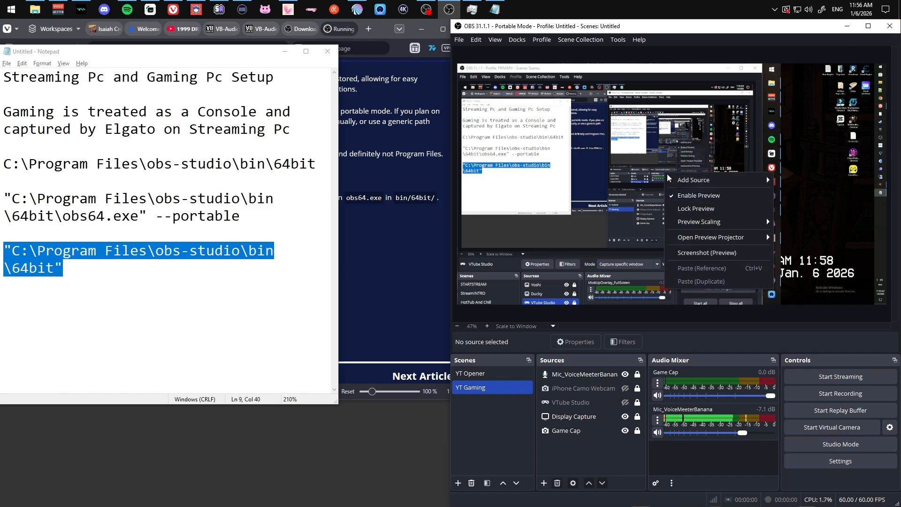
{"action": "left_click", "coordinate": [693, 196]}
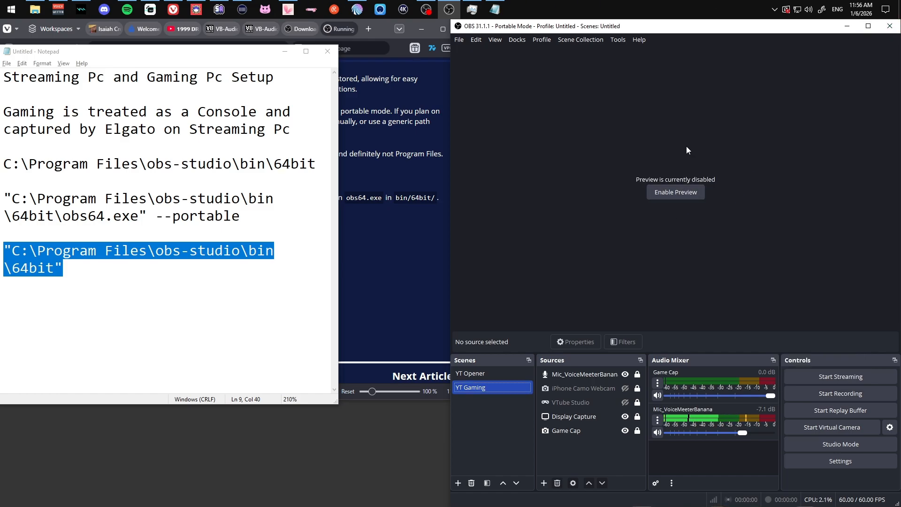
Hide the Display Capture source in the Sources list, then bring up Settings.
{"action": "left_click", "coordinate": [592, 401]}
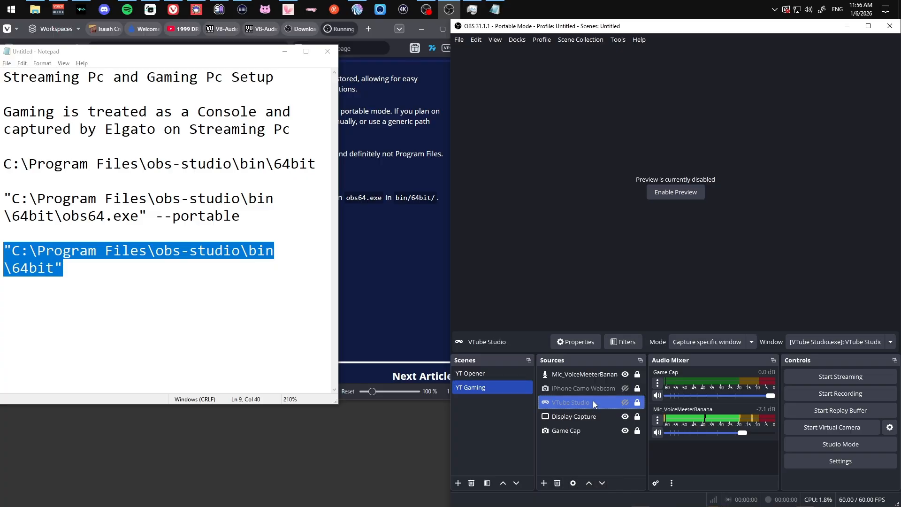
{"action": "left_click", "coordinate": [593, 387]}
{"action": "left_click", "coordinate": [603, 375]}
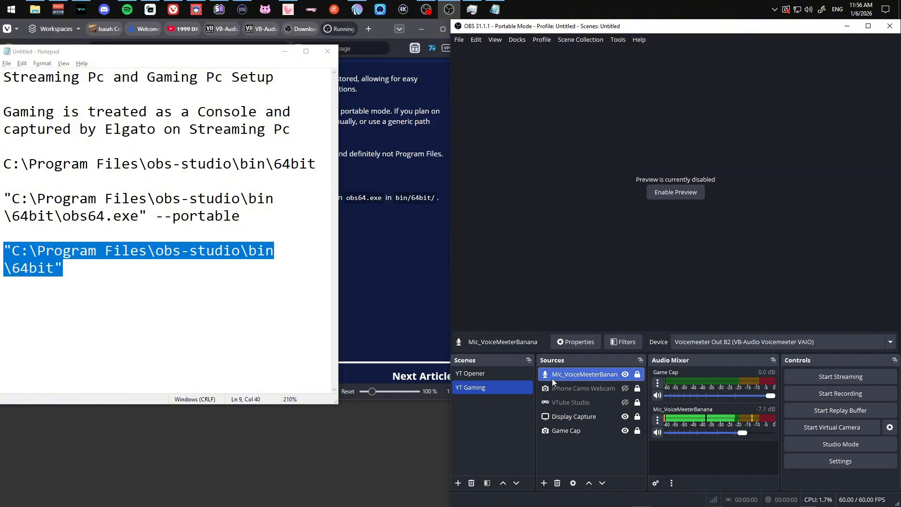
{"action": "left_click", "coordinate": [589, 415]}
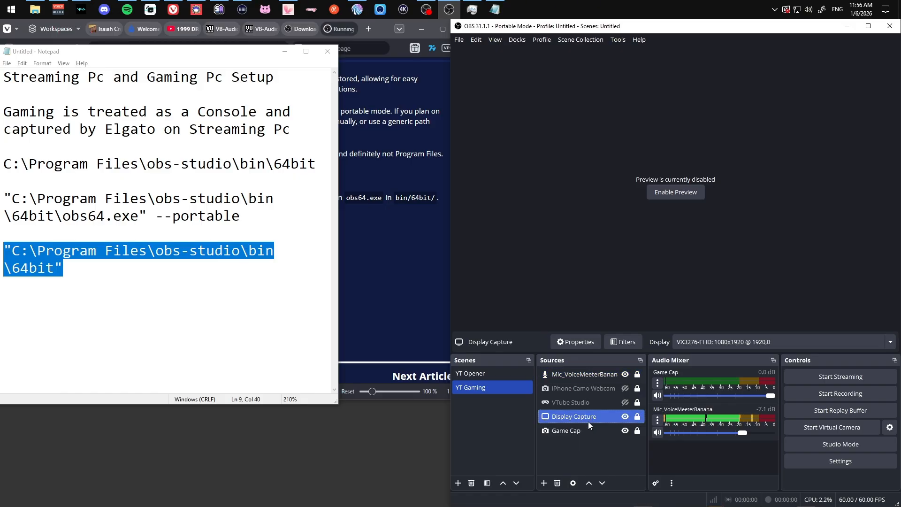
{"action": "left_click", "coordinate": [581, 431], "text": "ctrl"}
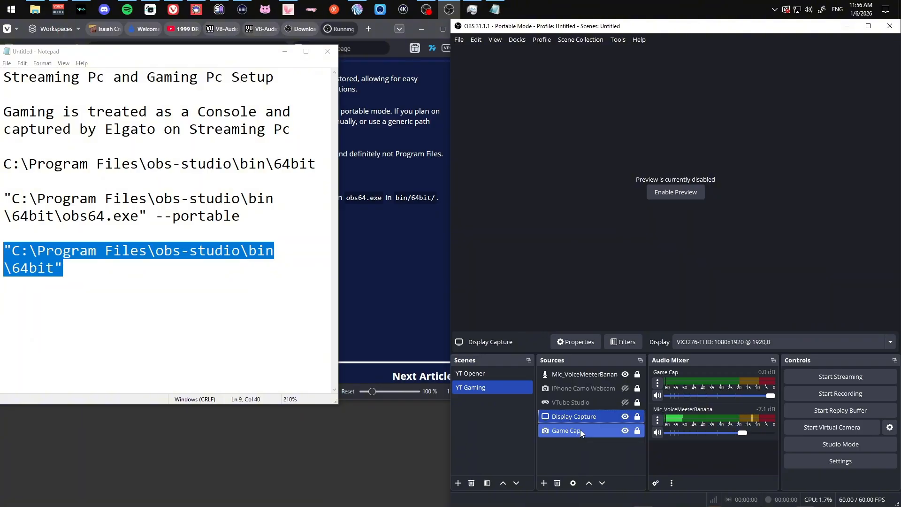
{"action": "left_click", "coordinate": [578, 417]}
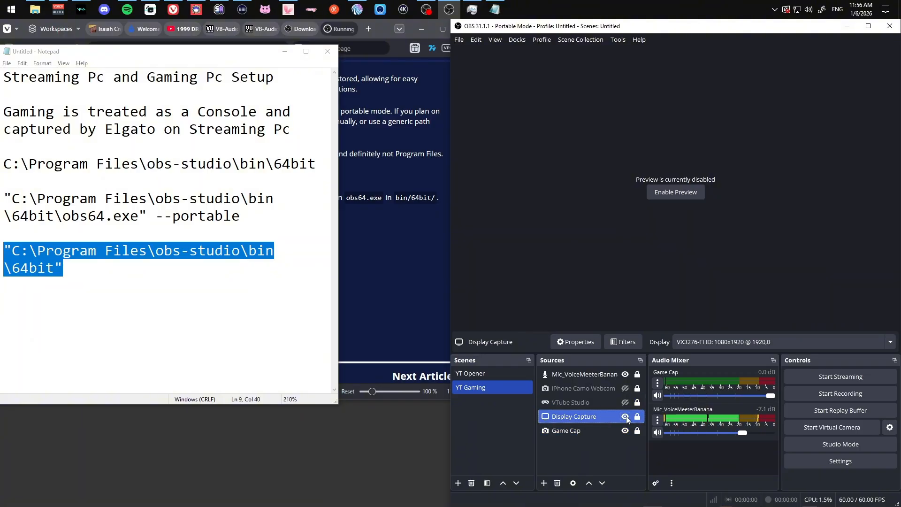
{"action": "left_click", "coordinate": [626, 416]}
{"action": "left_click", "coordinate": [565, 432]}
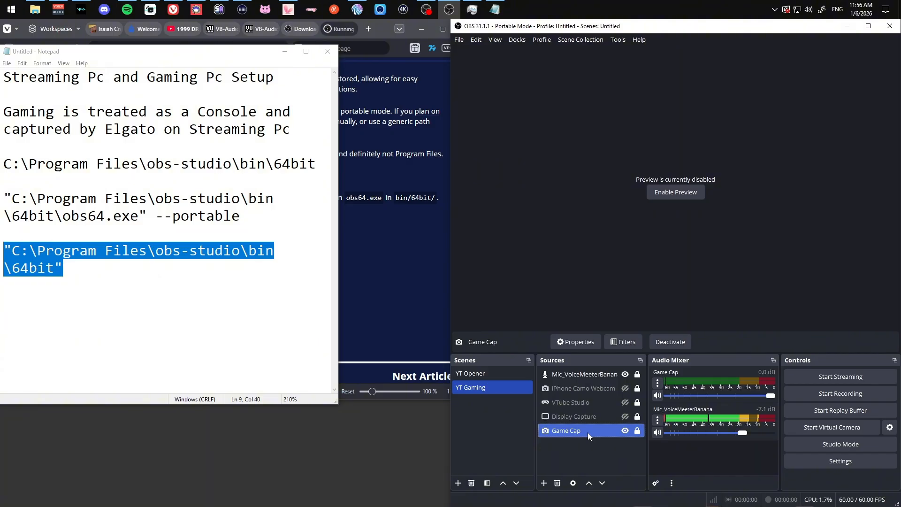
{"action": "left_click", "coordinate": [840, 462]}
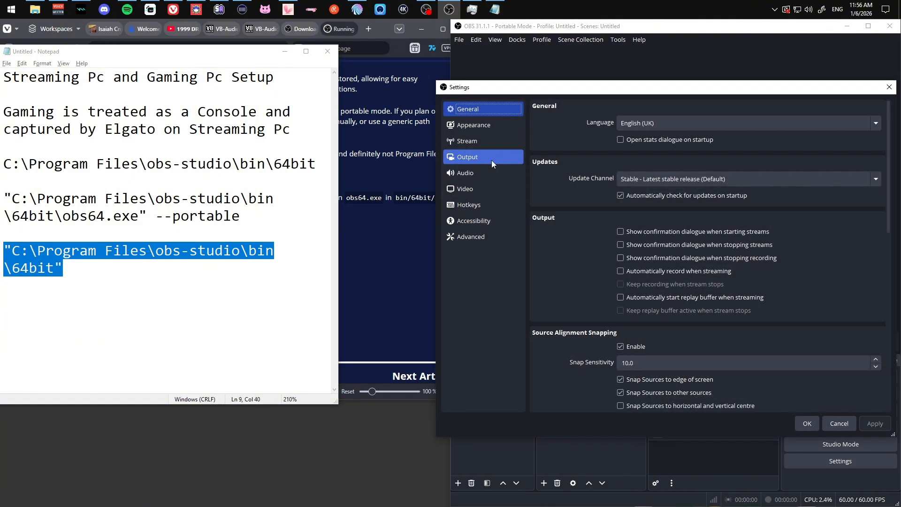
Review the Output > Recording settings, then cancel without saving changes.
{"action": "left_click", "coordinate": [492, 160]}
{"action": "left_click", "coordinate": [595, 127]}
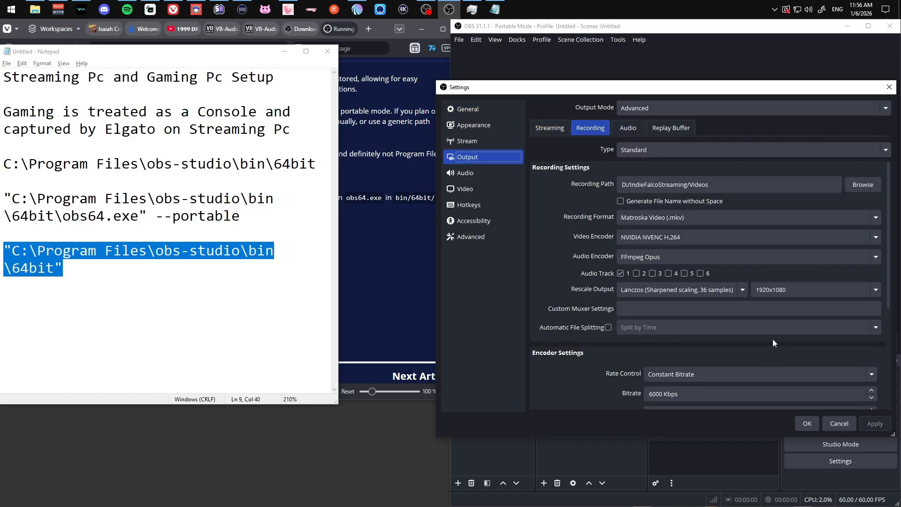
{"action": "left_click", "coordinate": [840, 421]}
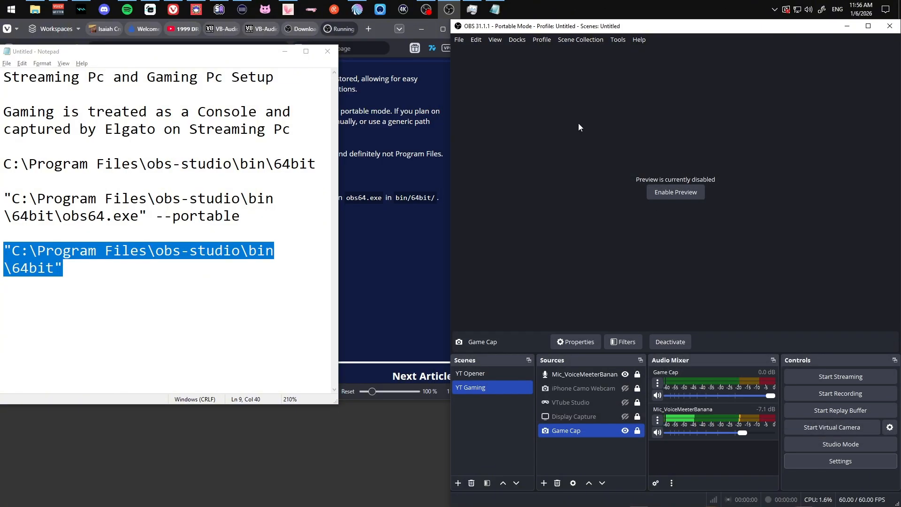
{"action": "right_click", "coordinate": [447, 12]}
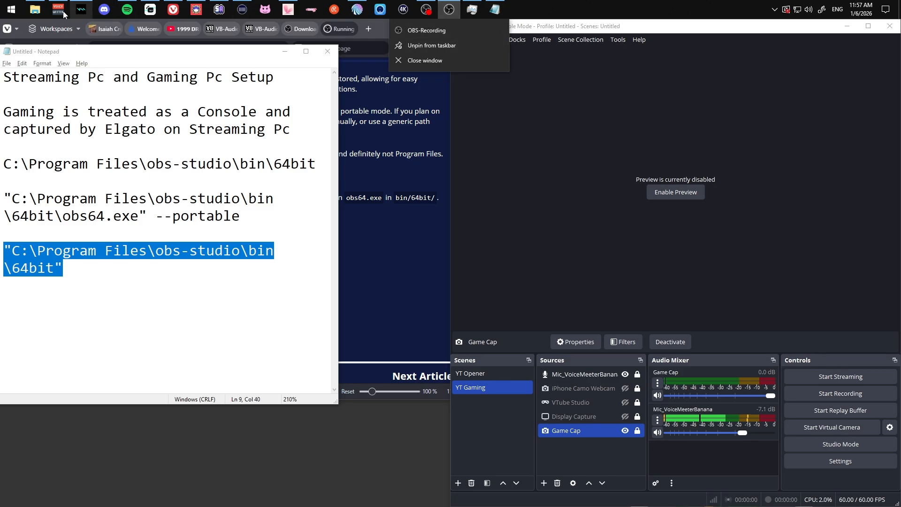
{"action": "mouse_move", "coordinate": [60, 12]}
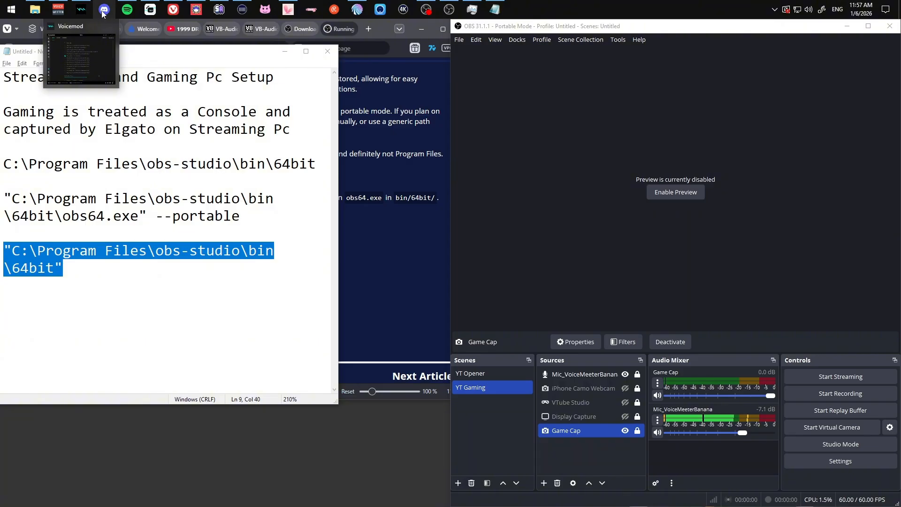
{"action": "mouse_move", "coordinate": [153, 13]}
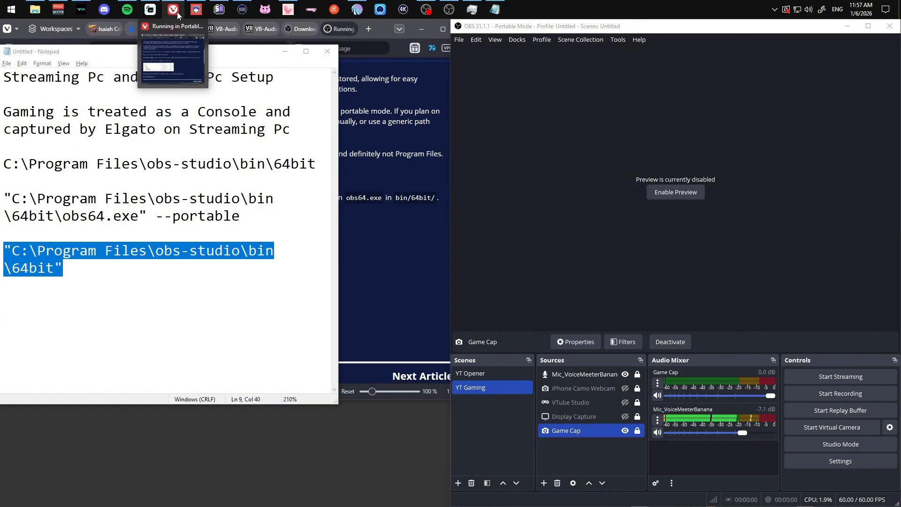
{"action": "mouse_move", "coordinate": [198, 15]}
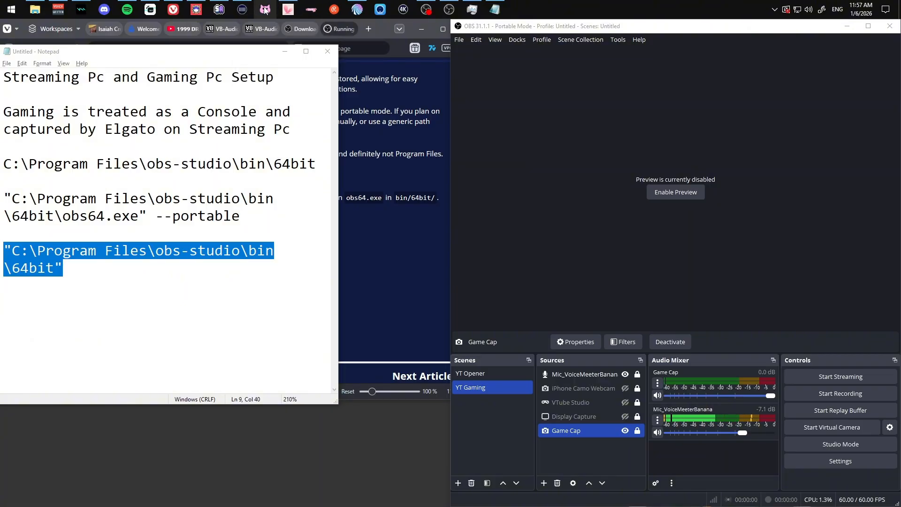
{"action": "mouse_move", "coordinate": [291, 10]}
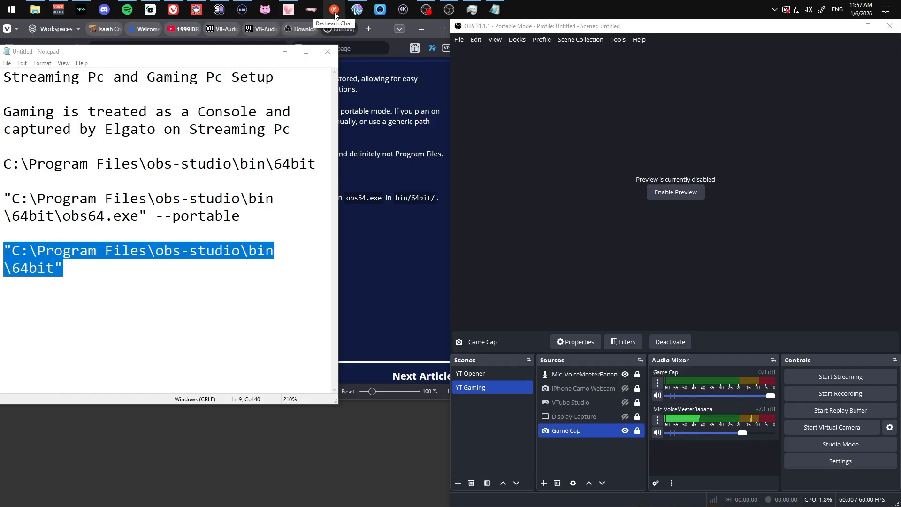
{"action": "mouse_move", "coordinate": [356, 10]}
{"action": "mouse_move", "coordinate": [352, 25]}
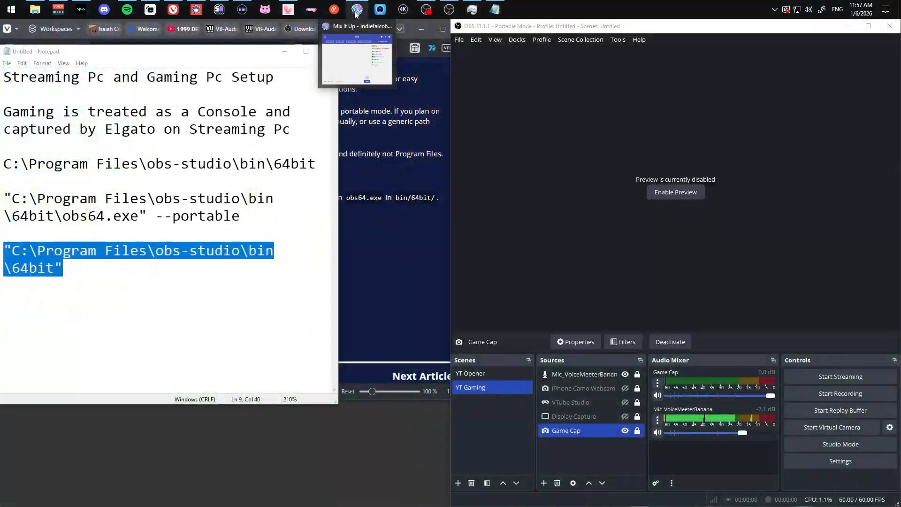
{"action": "left_click", "coordinate": [356, 10]}
{"action": "left_click", "coordinate": [356, 10]}
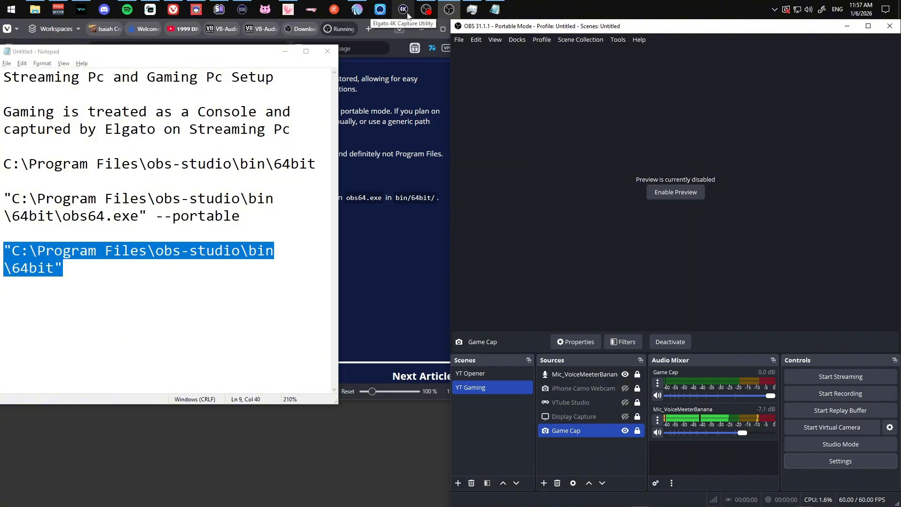
{"action": "mouse_move", "coordinate": [427, 12]}
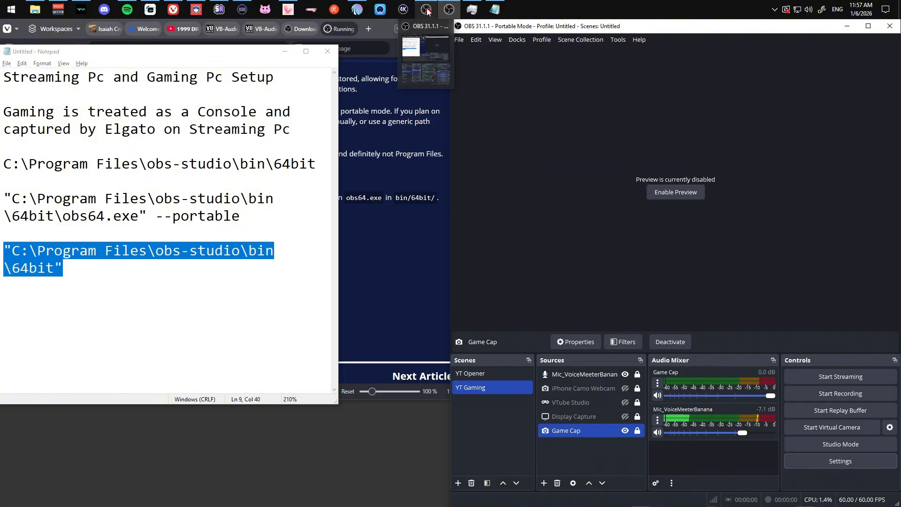